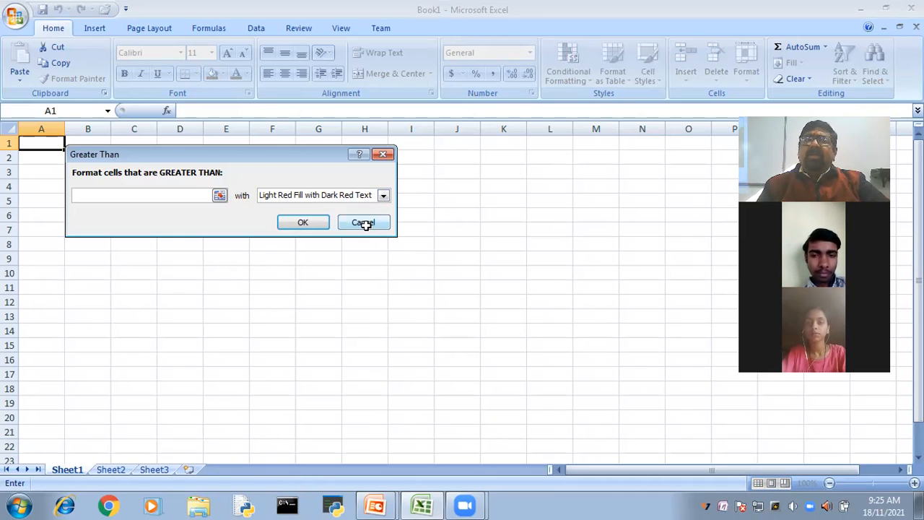
pyautogui.press('Escape')
pyautogui.click(568, 74)
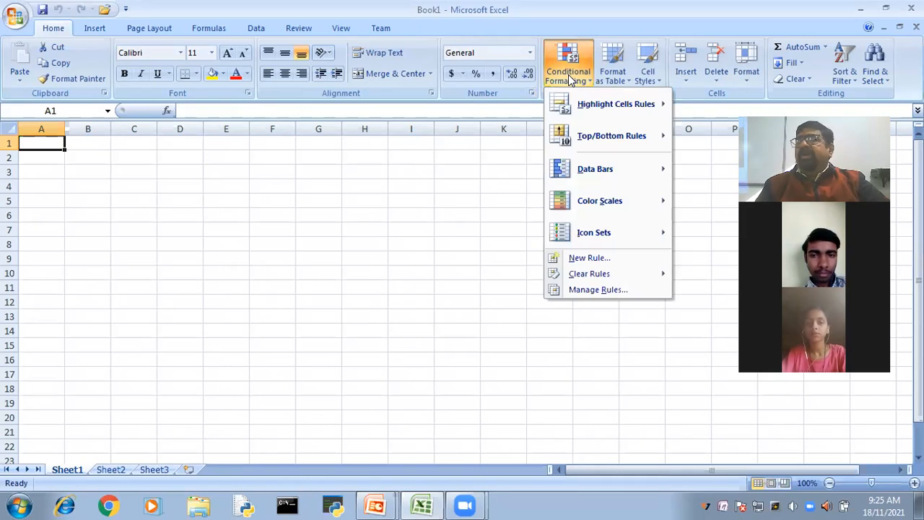
pyautogui.moveTo(588, 107)
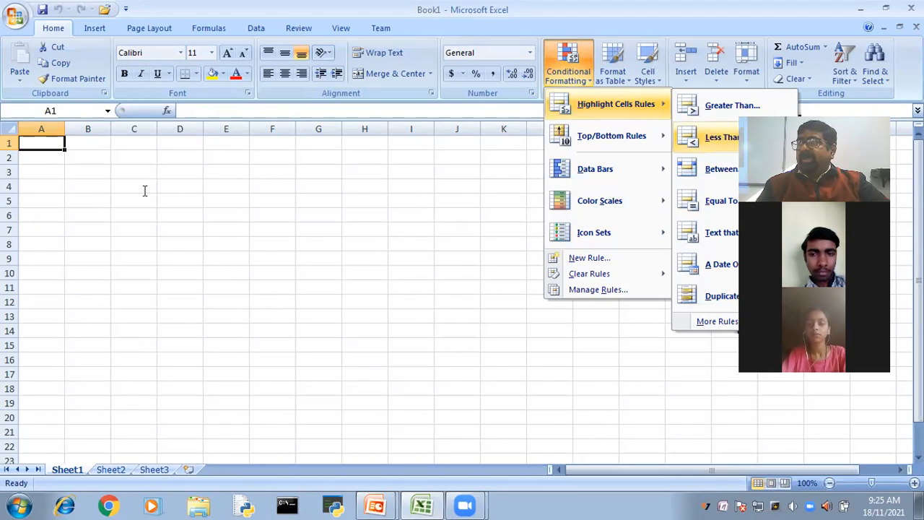
pyautogui.press('Return')
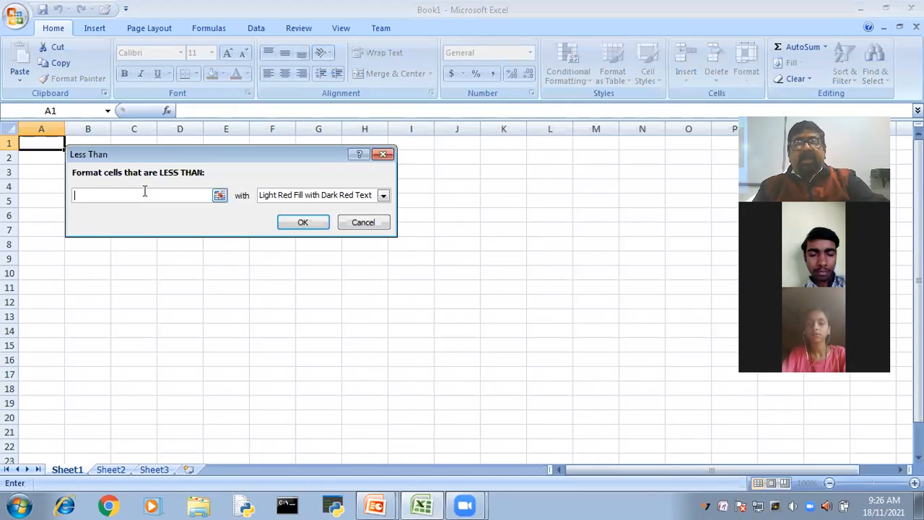
pyautogui.write('100')
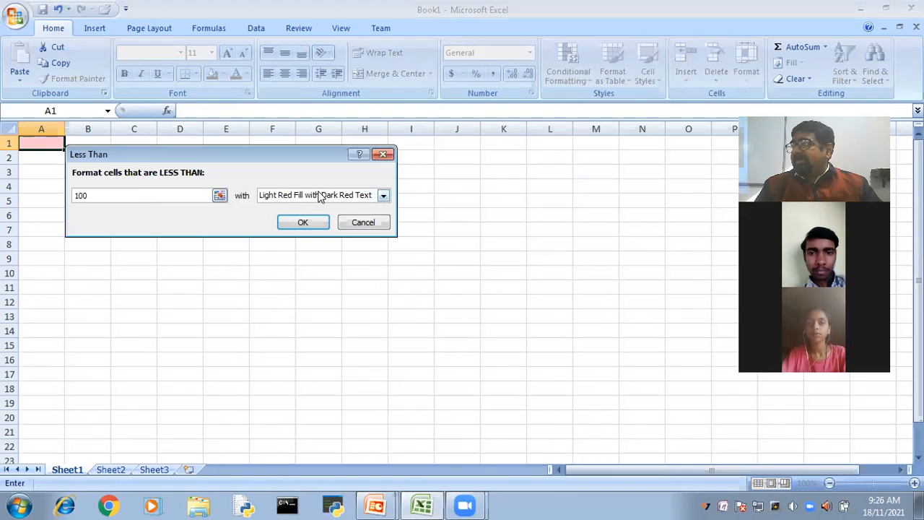
pyautogui.click(383, 196)
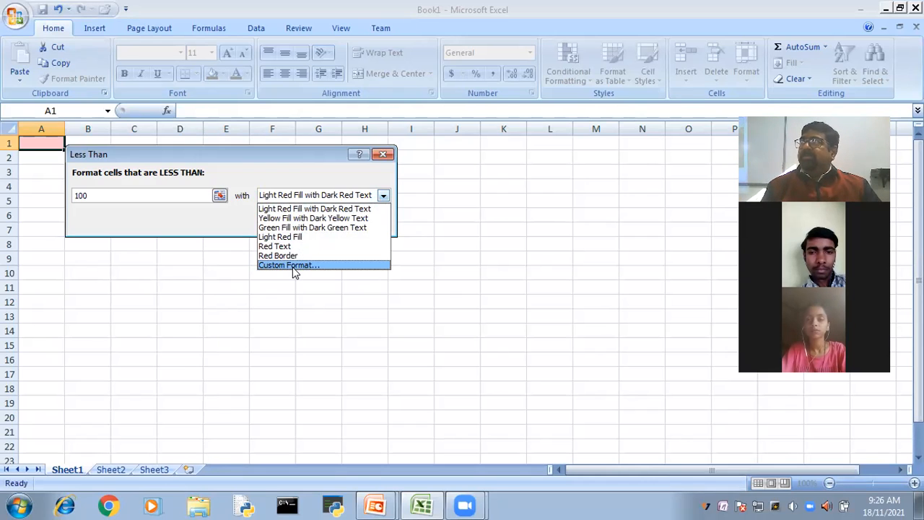
pyautogui.click(470, 270)
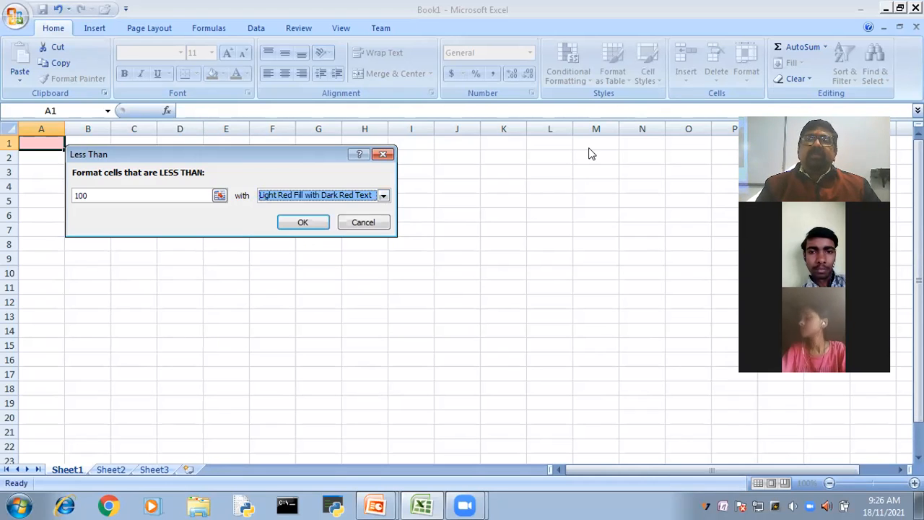
pyautogui.click(363, 222)
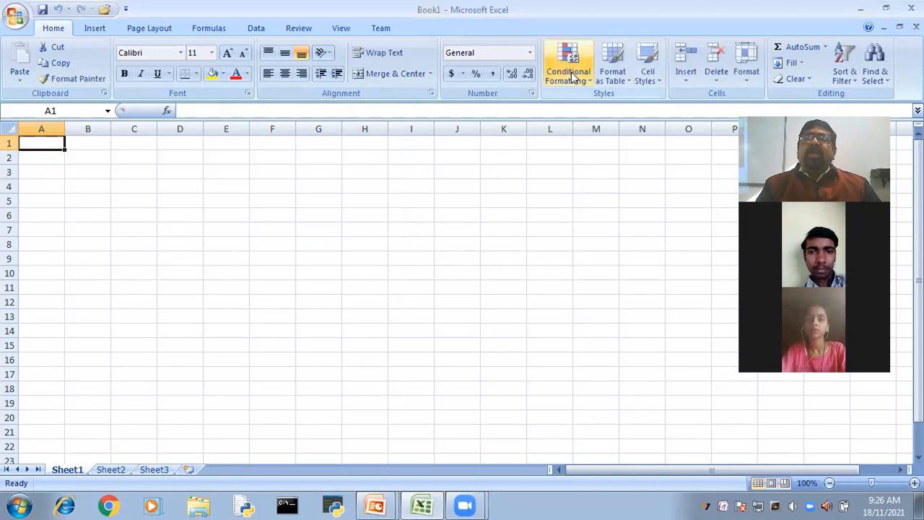
pyautogui.click(568, 72)
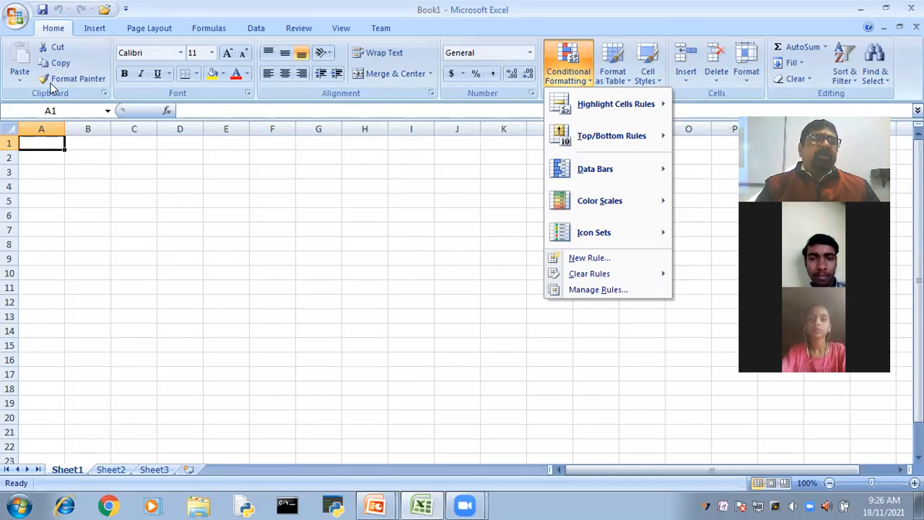
pyautogui.click(48, 177)
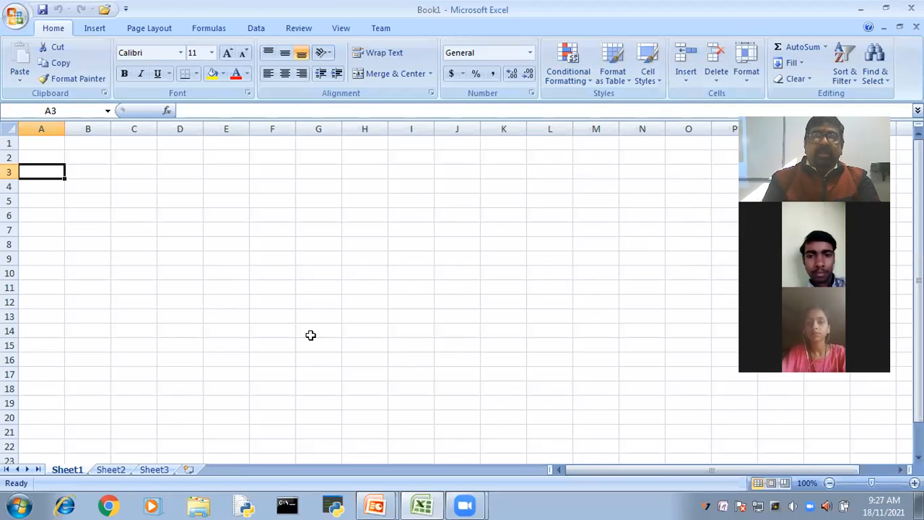
# - Enter the column header empid in cell A1
pyautogui.press('Up')
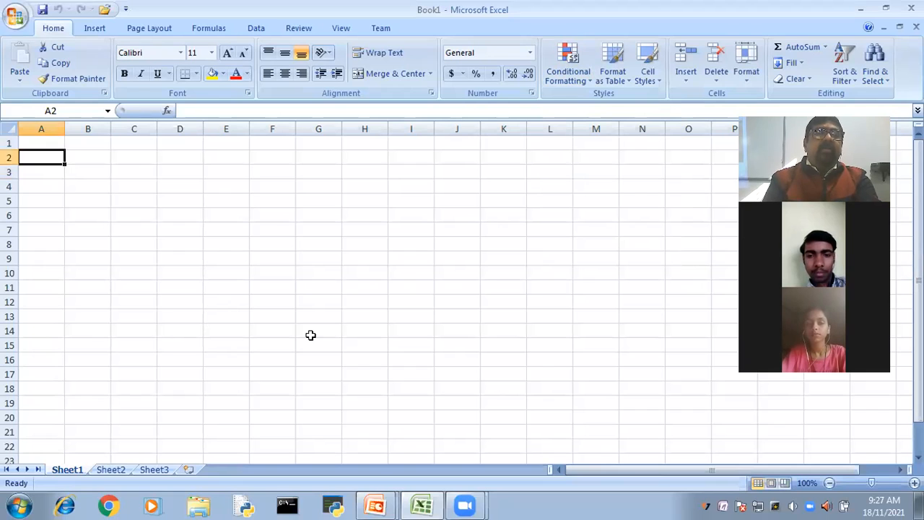
pyautogui.press('Up')
pyautogui.write('emp')
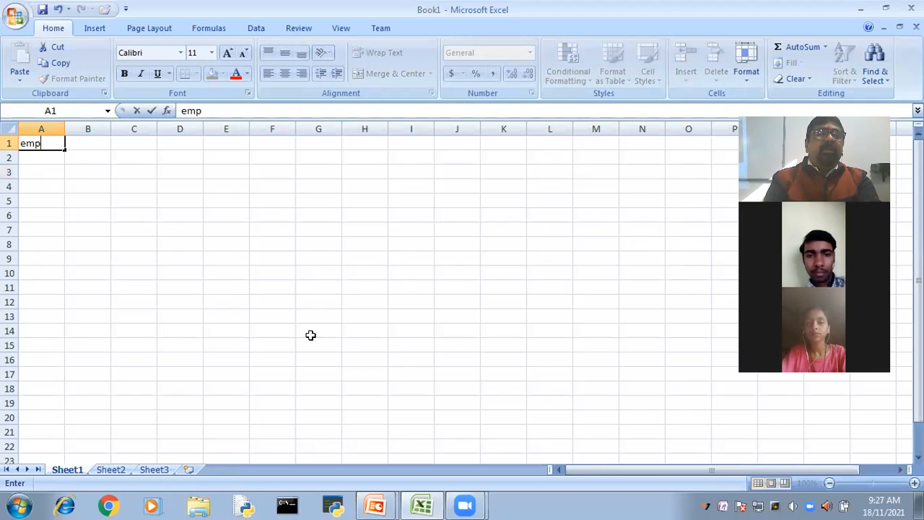
pyautogui.write('code')
pyautogui.press('BackSpace')
pyautogui.press('BackSpace')
pyautogui.press('BackSpace')
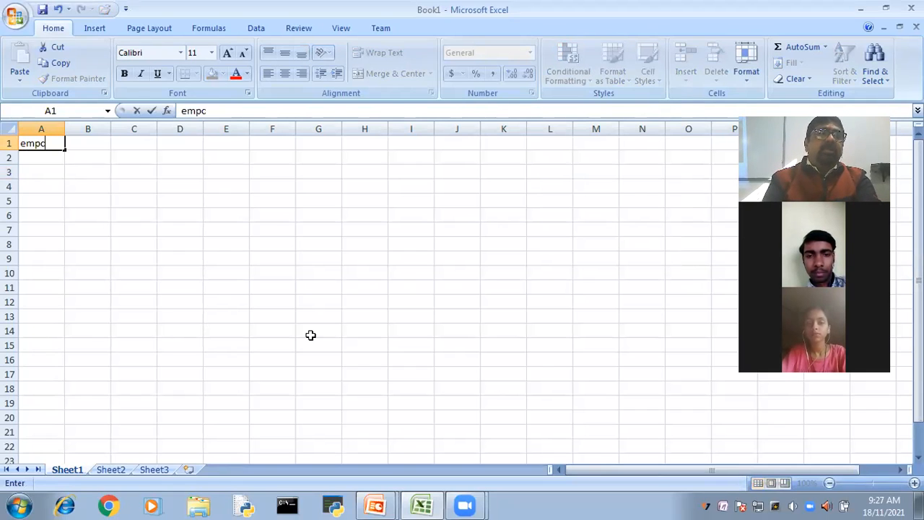
pyautogui.press('BackSpace')
pyautogui.write('id')
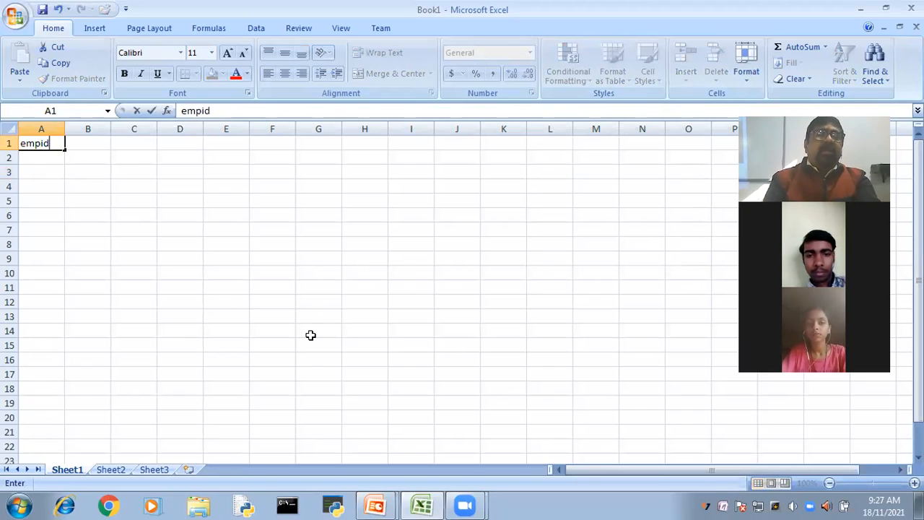
pyautogui.press('Tab')
# - Add the column headers name in cell B1 and city in cell C1
pyautogui.write('name')
pyautogui.press('Tab')
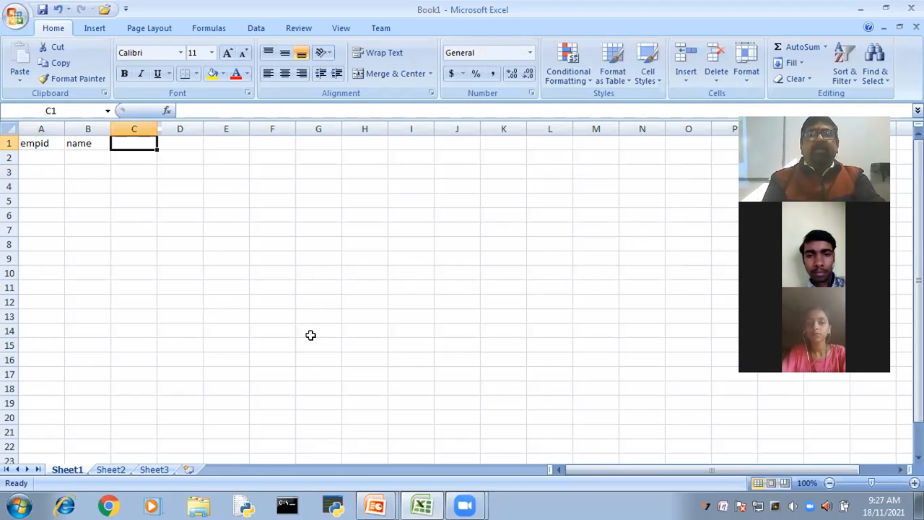
pyautogui.write('dept')
pyautogui.press('Tab')
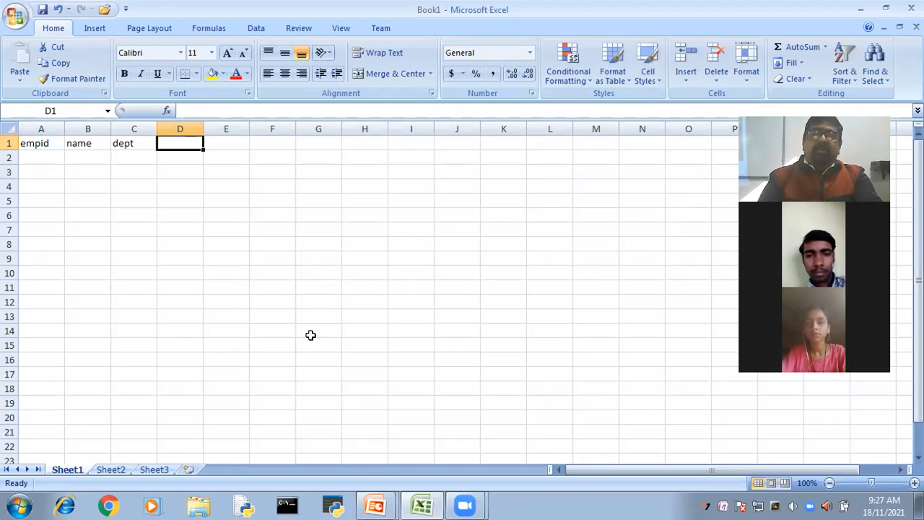
pyautogui.press('BackSpace')
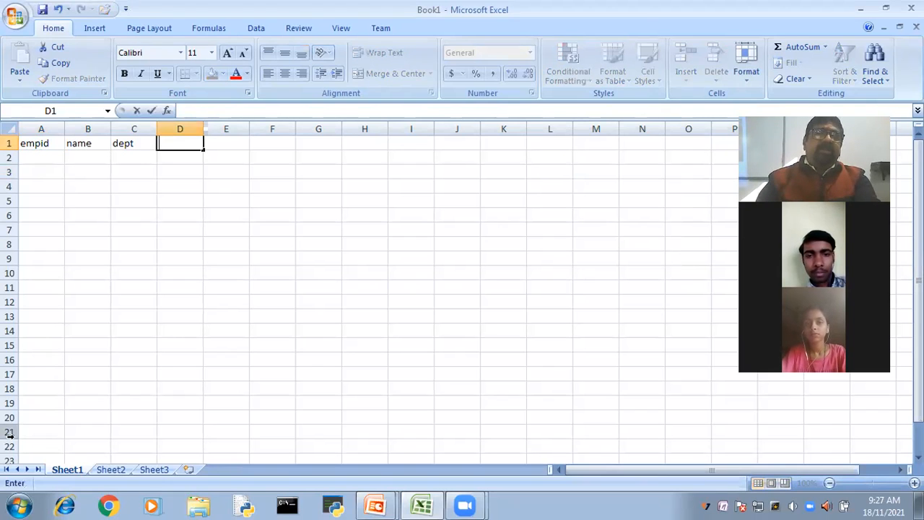
pyautogui.click(133, 141)
pyautogui.write('city')
pyautogui.press('Tab')
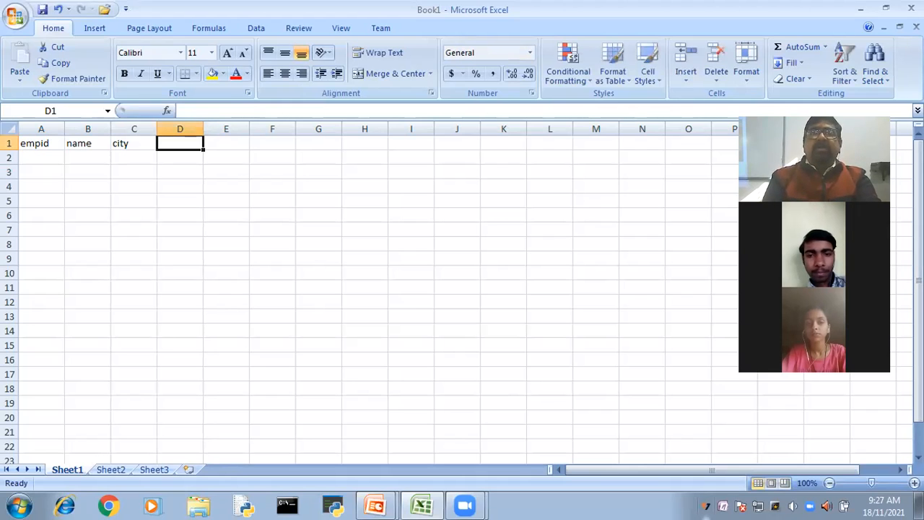
# - Enter the column header sell in cell D1
pyautogui.write('s')
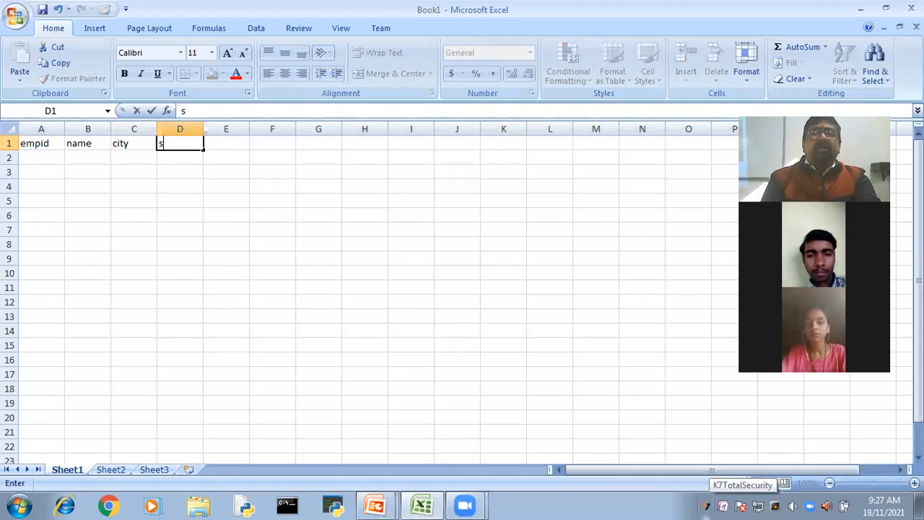
pyautogui.write('ale')
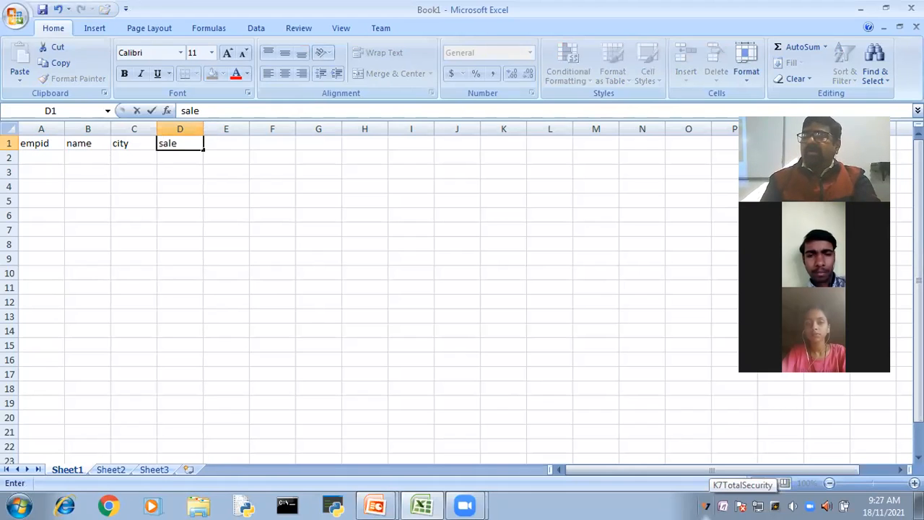
pyautogui.press('BackSpace')
pyautogui.press('BackSpace')
pyautogui.press('BackSpace')
pyautogui.write('e')
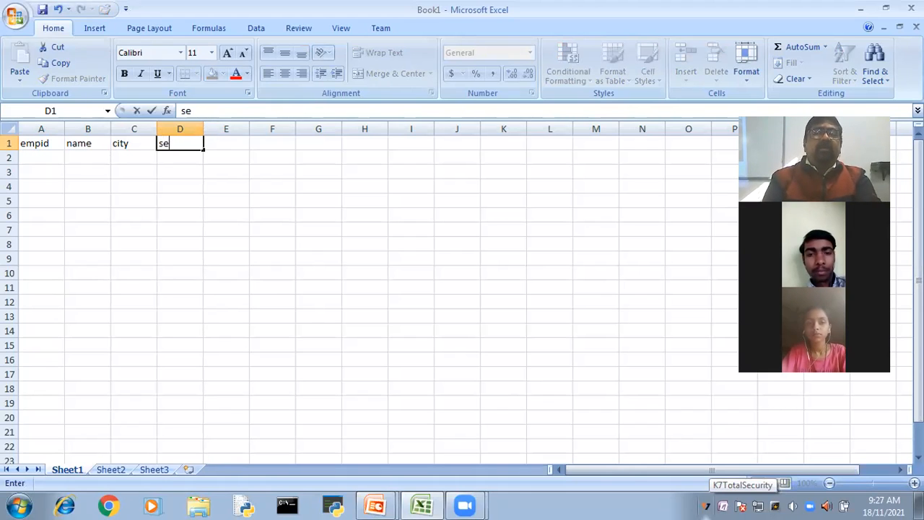
pyautogui.write('ll')
pyautogui.press('Return')
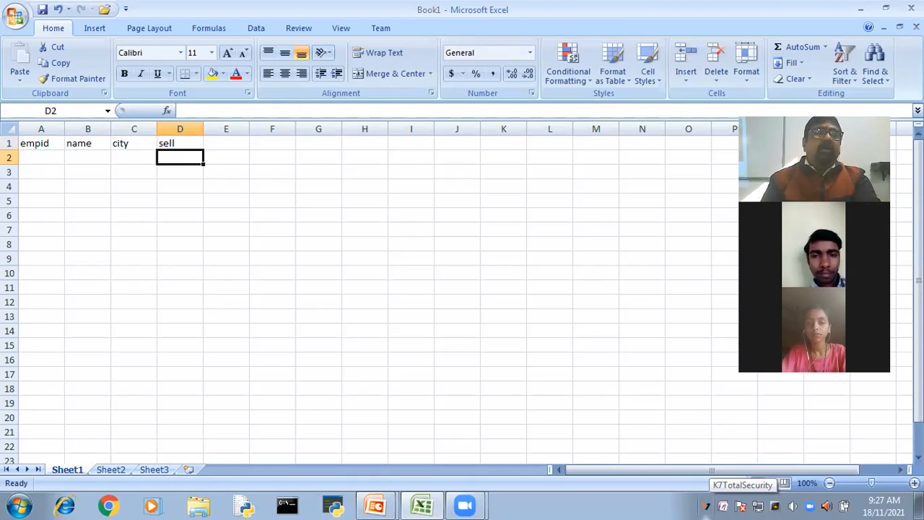
# - Enter the first employee's ID in A2 and full name in B2, and widen column B to fit the name
pyautogui.press('Home')
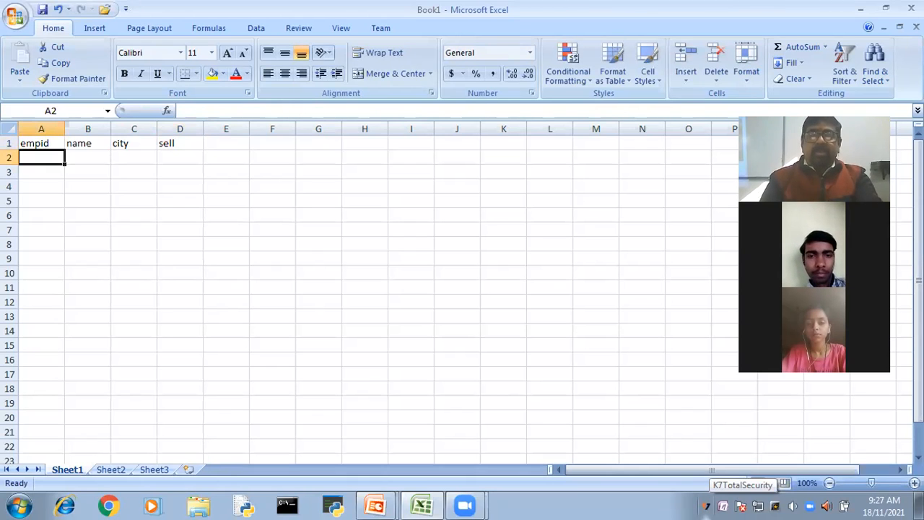
pyautogui.write('e01')
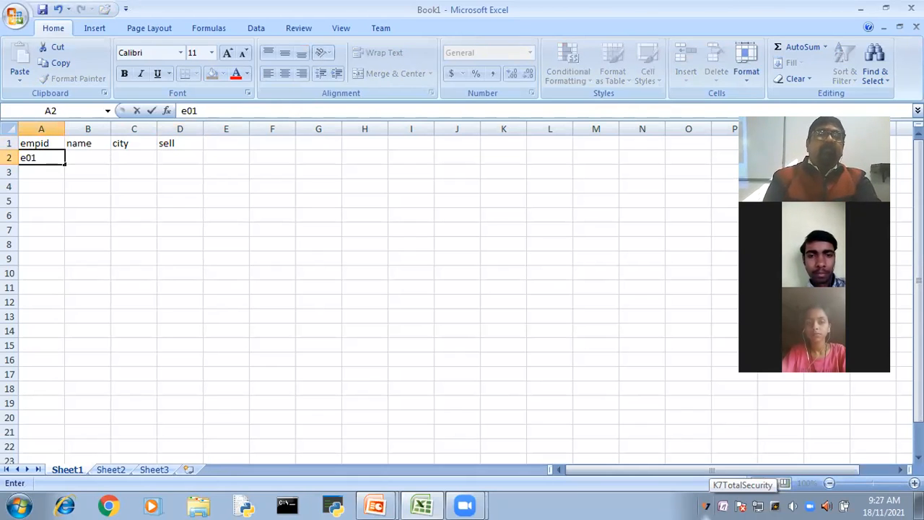
pyautogui.press('Tab')
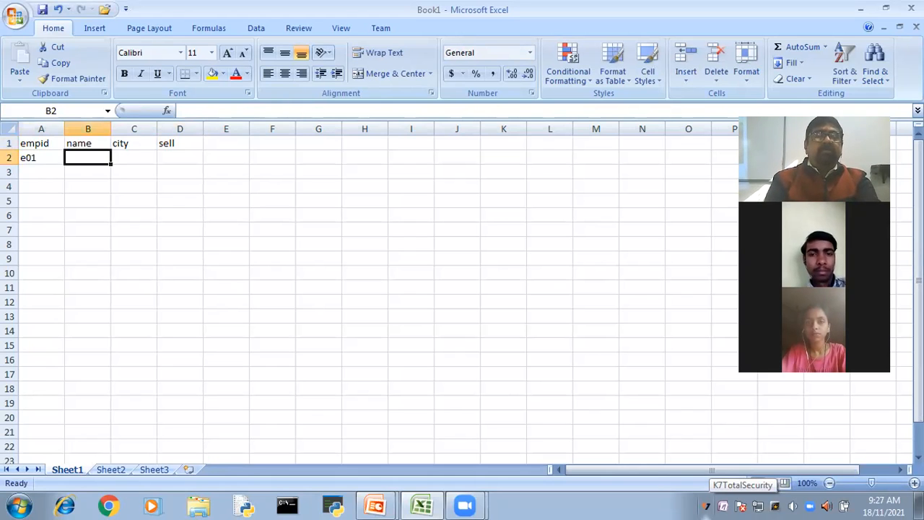
pyautogui.write('ANU')
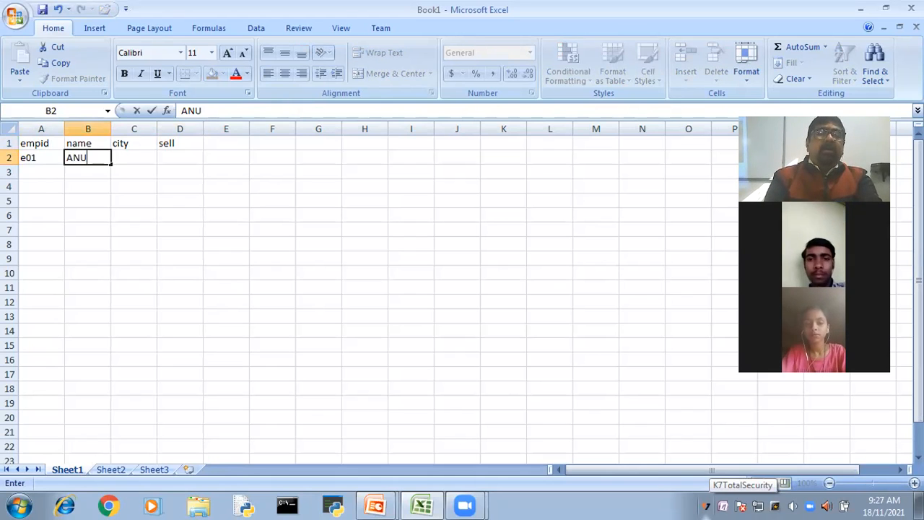
pyautogui.write('GRAH KUMAR')
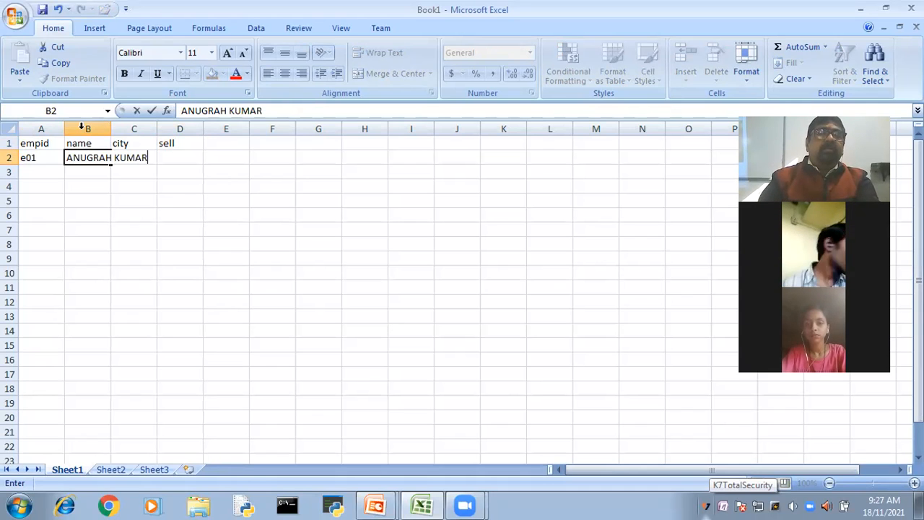
pyautogui.click(126, 182)
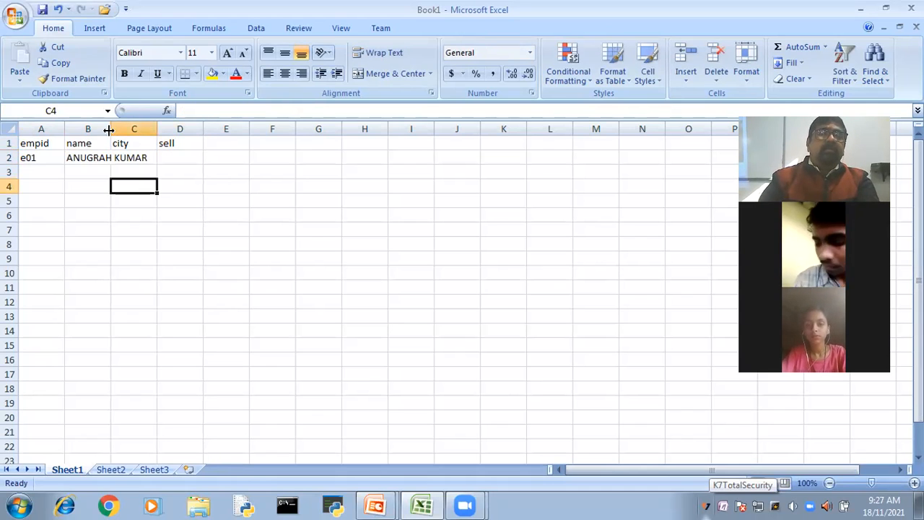
# - Complete the first employee's record with city PATNA in C2 and sell value 30000 in D2
pyautogui.click(163, 153)
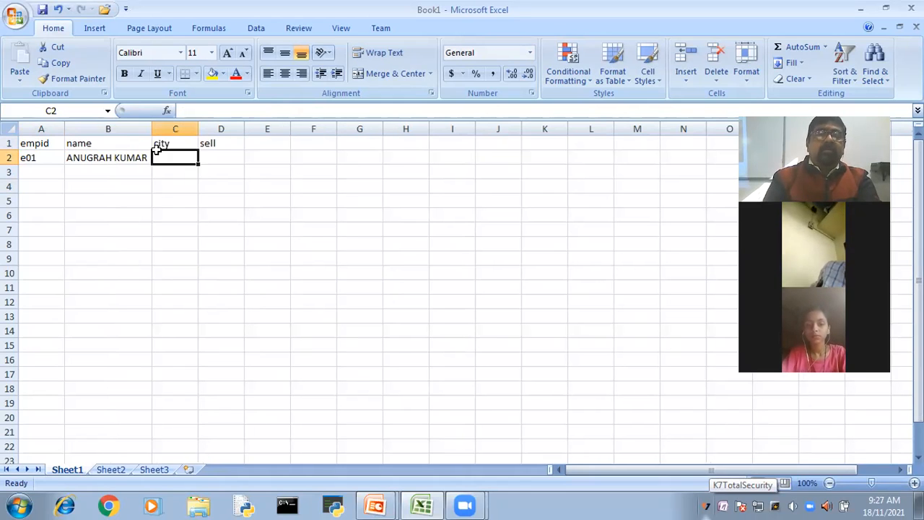
pyautogui.write('p')
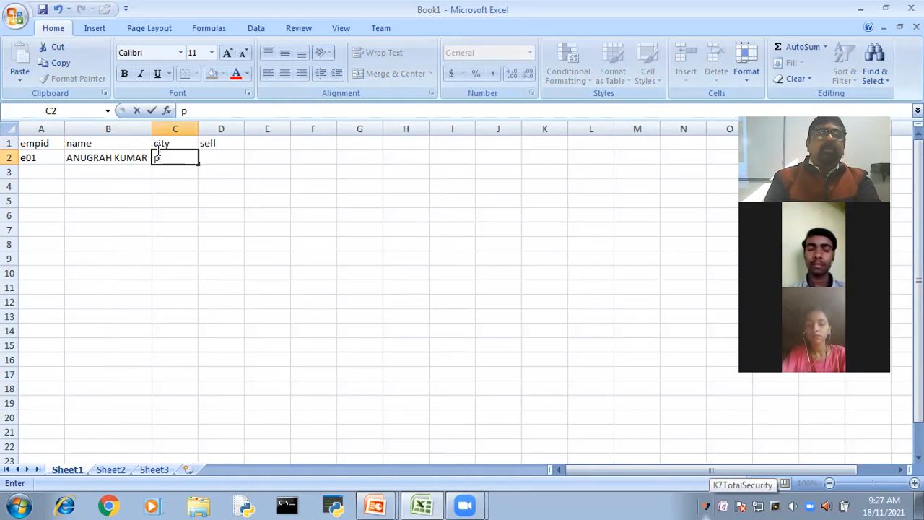
pyautogui.press('BackSpace')
pyautogui.write('P')
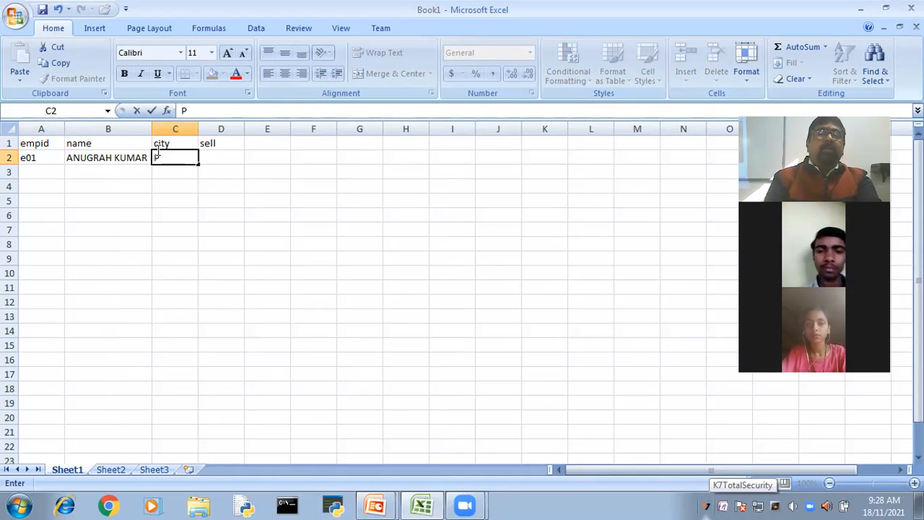
pyautogui.write('ATNA')
pyautogui.press('Tab')
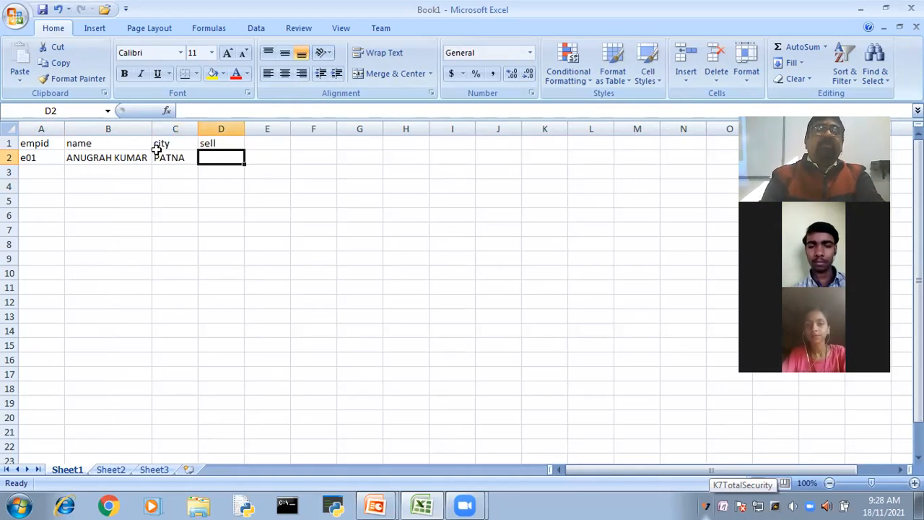
pyautogui.write('30000')
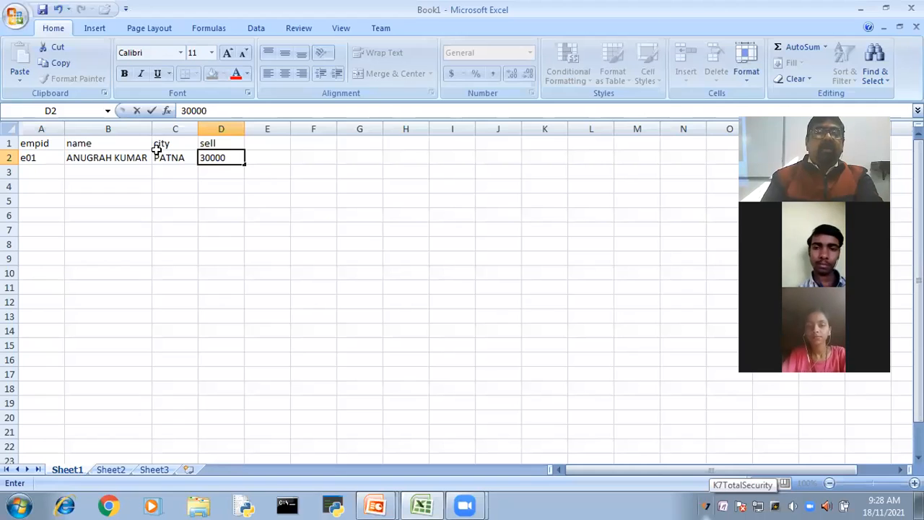
pyautogui.press('Return')
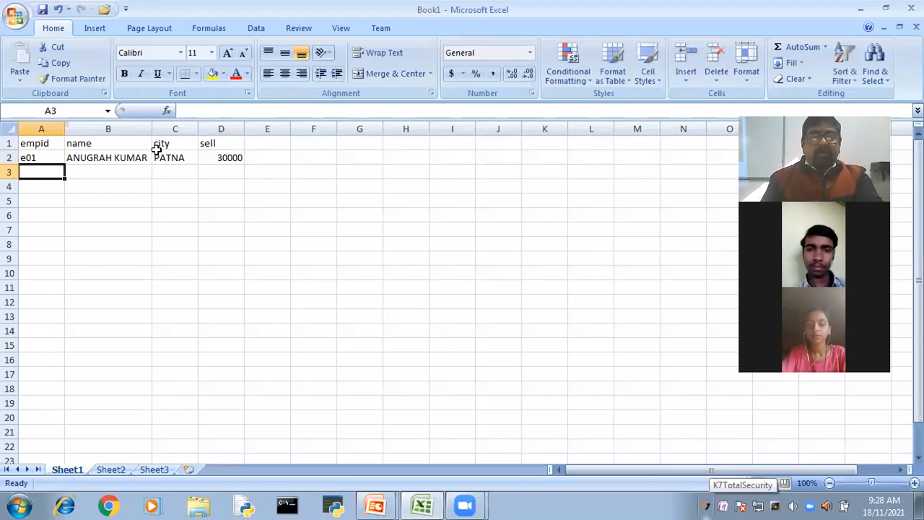
# - Enter the second employee's ID in A3 and full name in B3, and widen column B to fit the name
pyautogui.write('E02')
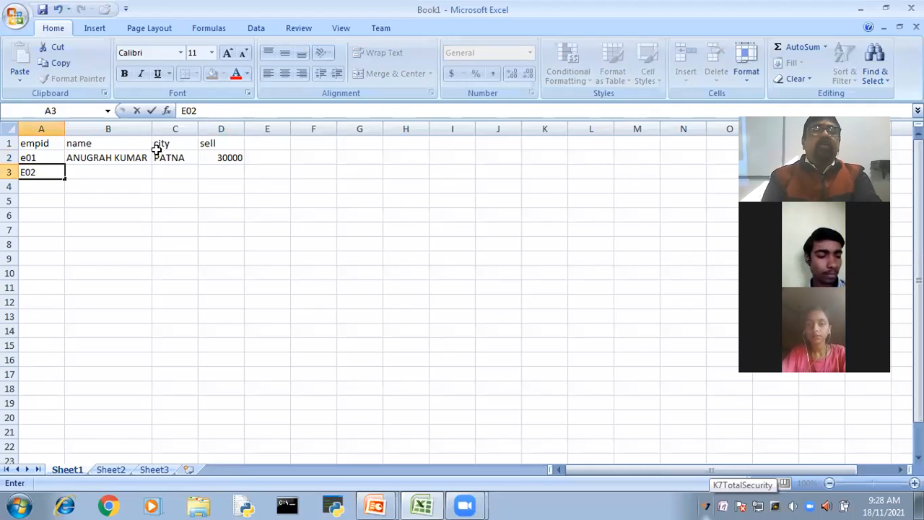
pyautogui.press('Tab')
pyautogui.write('PR')
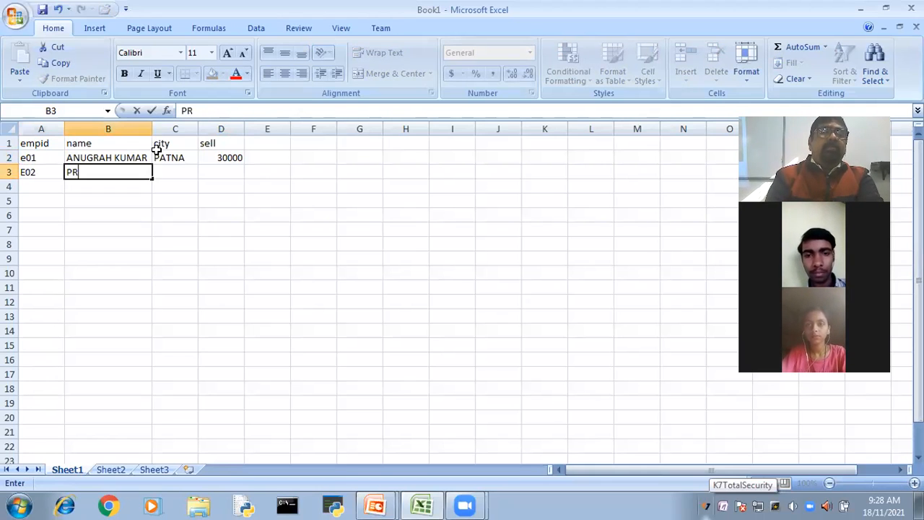
pyautogui.write('EM DAS')
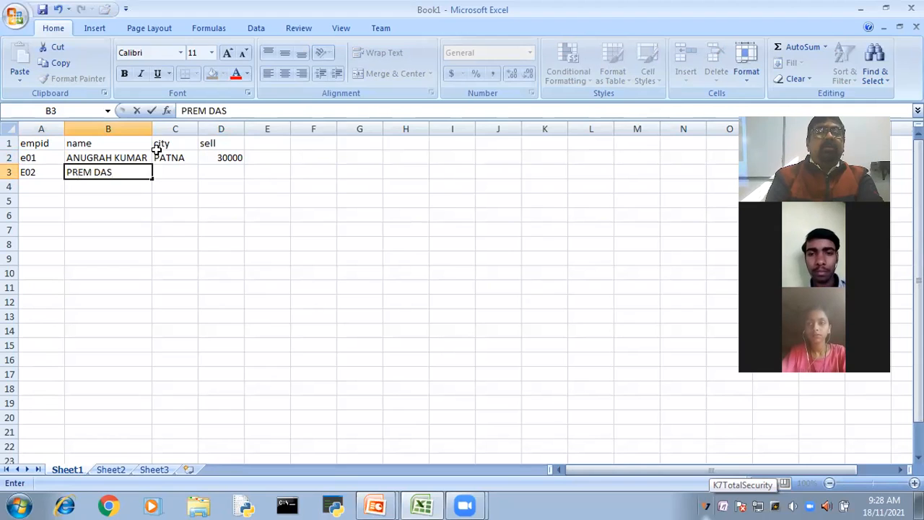
pyautogui.write(' MUKHAR')
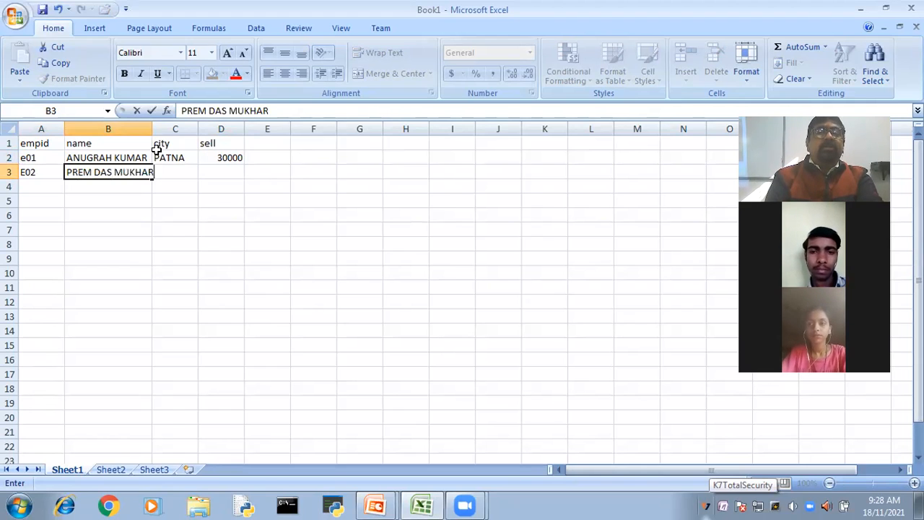
pyautogui.write('JI')
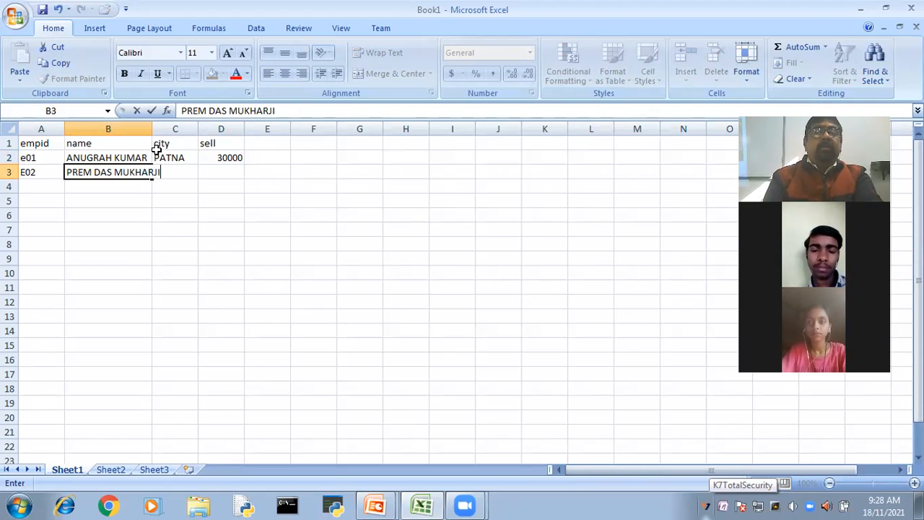
pyautogui.press('Tab')
pyautogui.doubleClick(151, 127)
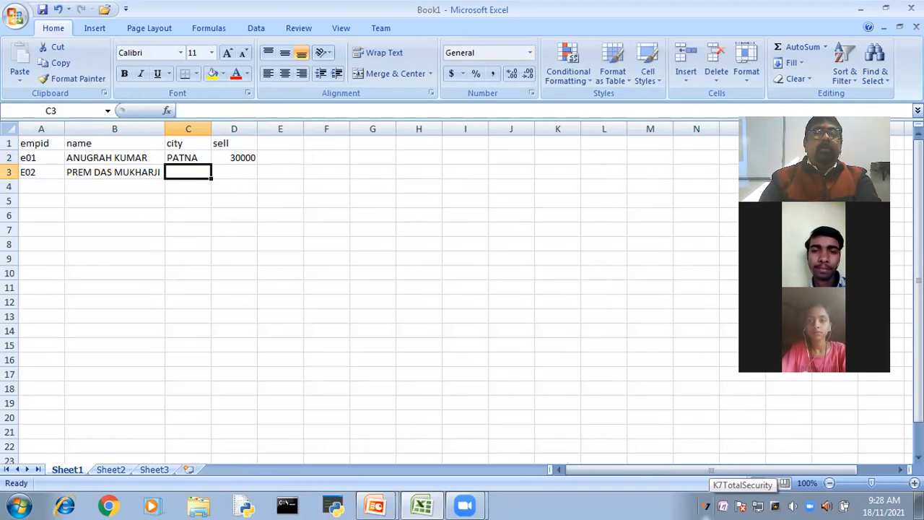
# - Complete the second employee's record with city DARBHANGA in C3 and sell value 45000 in D3, and fit column C to its contents
pyautogui.press('BackSpace')
pyautogui.write('DAR')
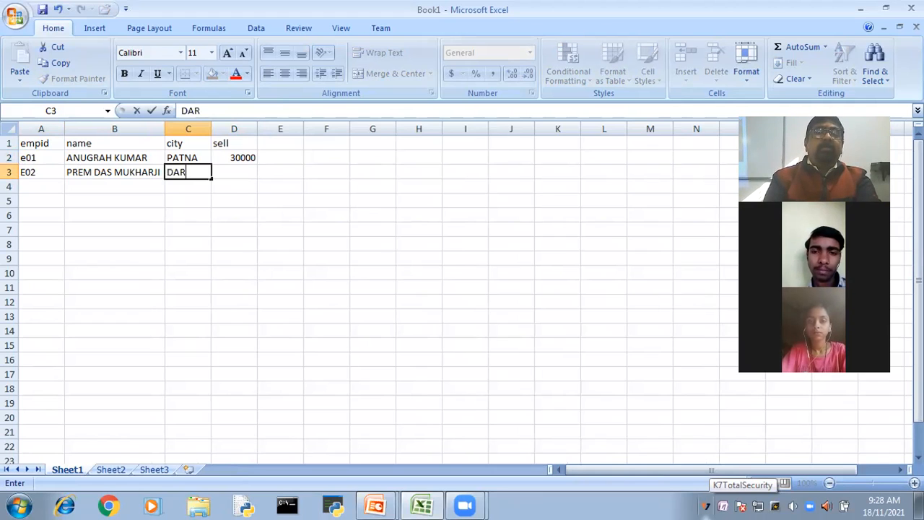
pyautogui.write('BHANGA')
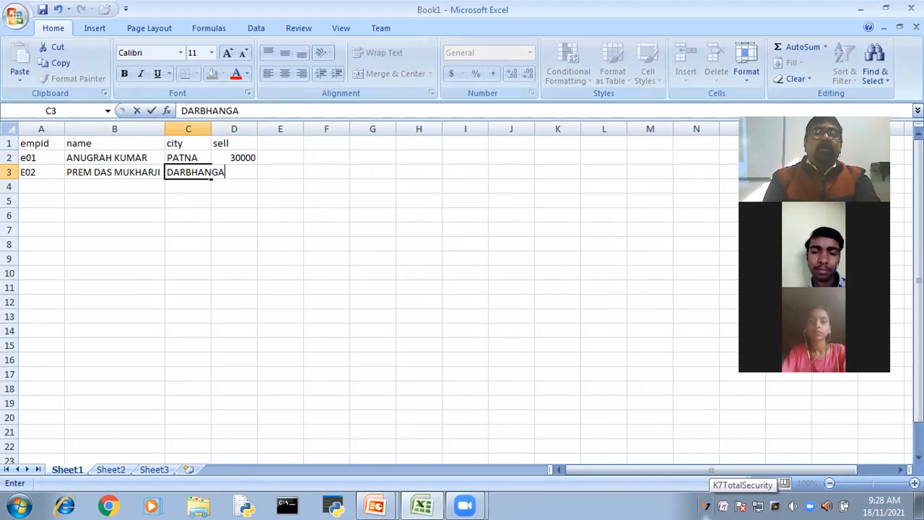
pyautogui.press('Tab')
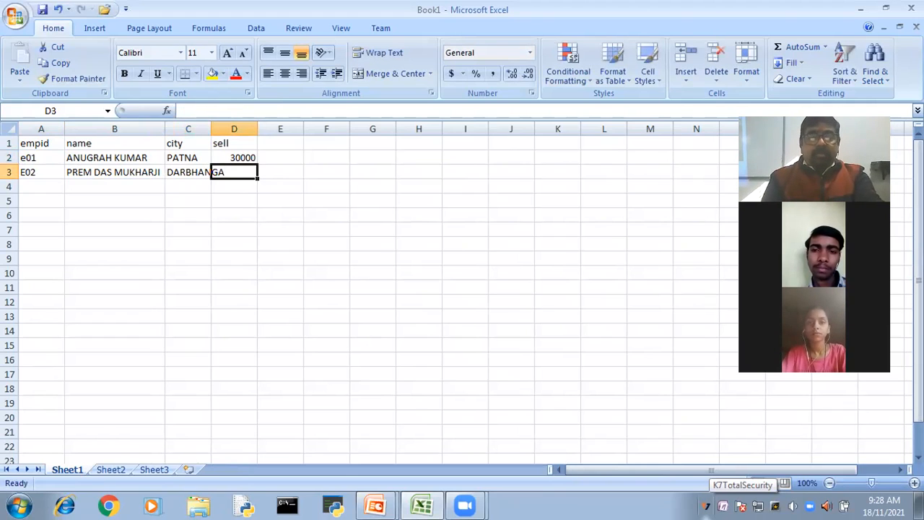
pyautogui.write('450000')
pyautogui.press('BackSpace')
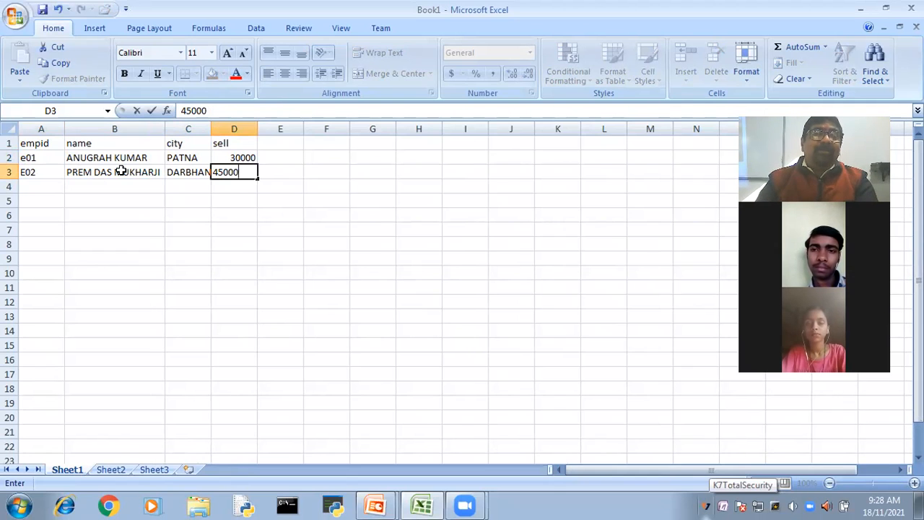
pyautogui.doubleClick(211, 128)
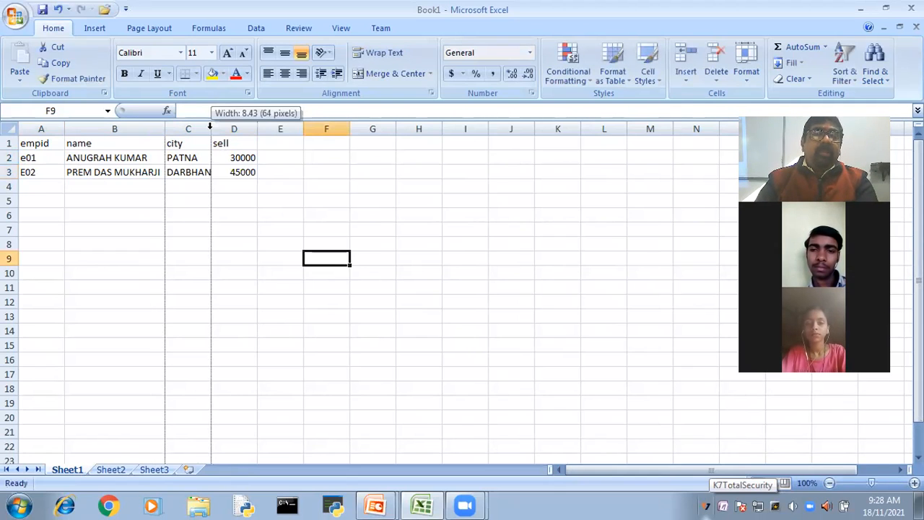
# - Enter the third employee's ID in A4 and full name in B4
pyautogui.click(43, 186)
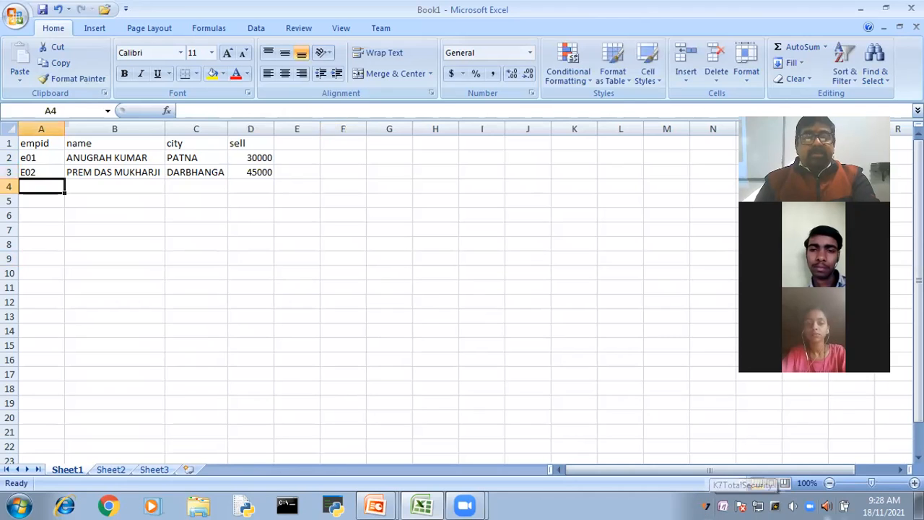
pyautogui.write('E')
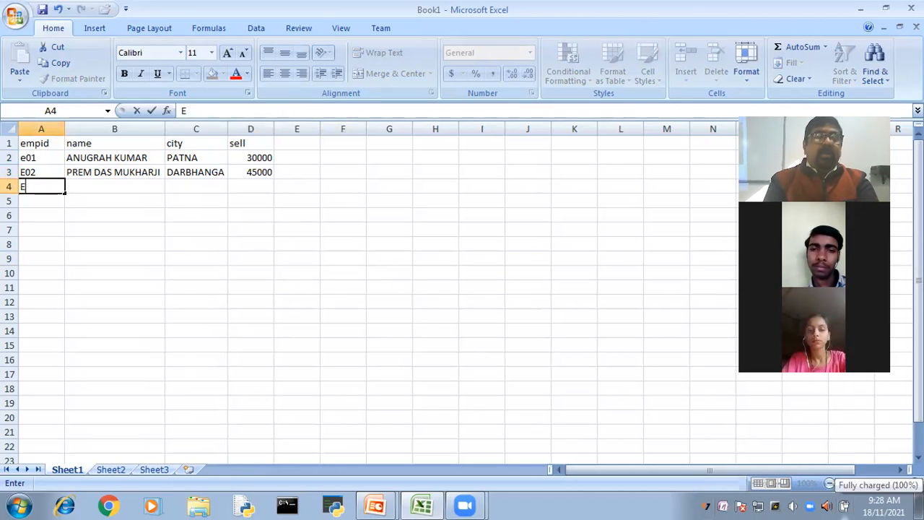
pyautogui.write('03')
pyautogui.press('Tab')
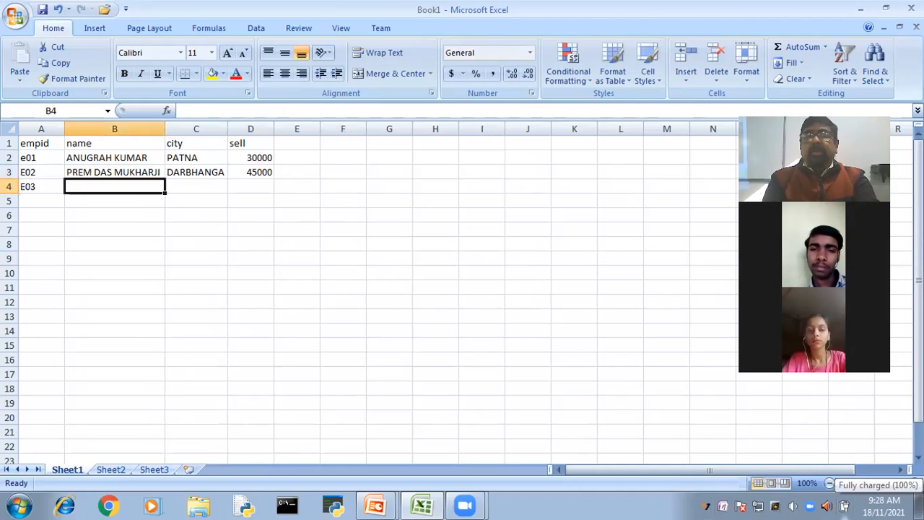
pyautogui.write('VINITA ')
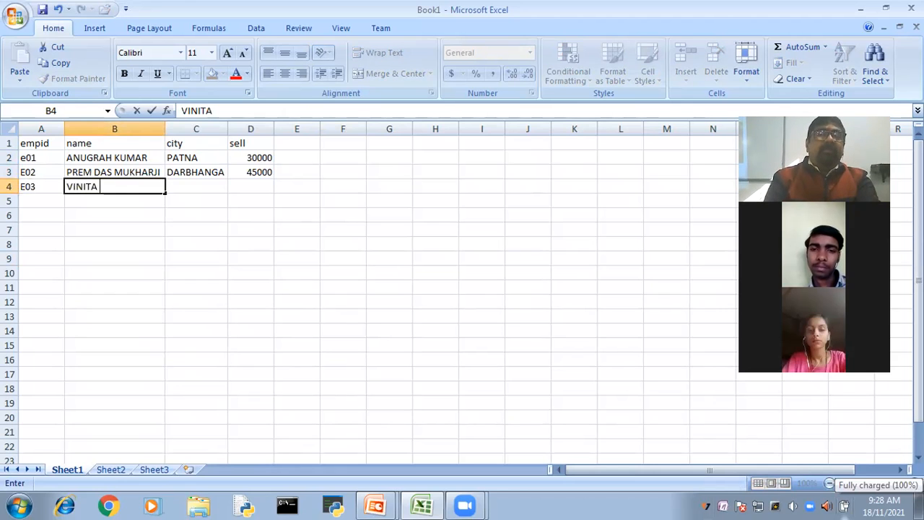
pyautogui.write('PRASAD')
pyautogui.press('Tab')
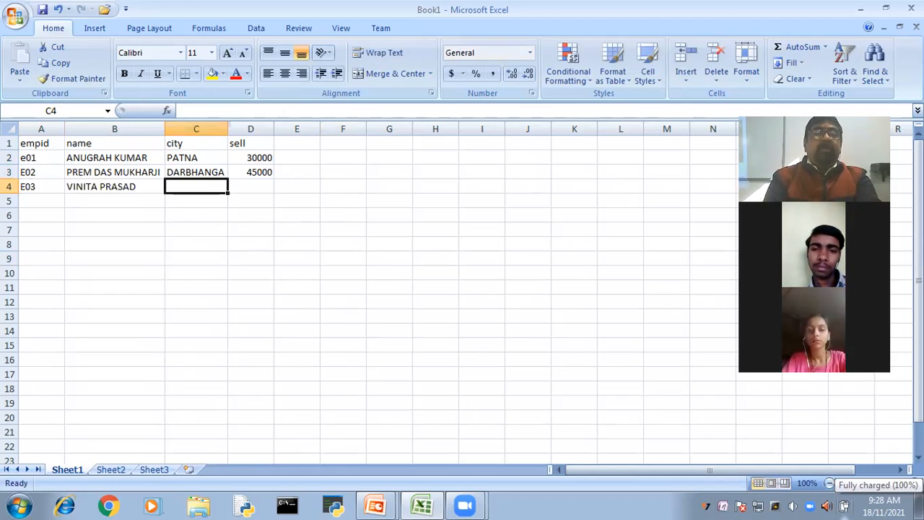
# - Complete the third employee's record with city PATNA in C4 and sell value 42000 in D4
pyautogui.write('PATNA')
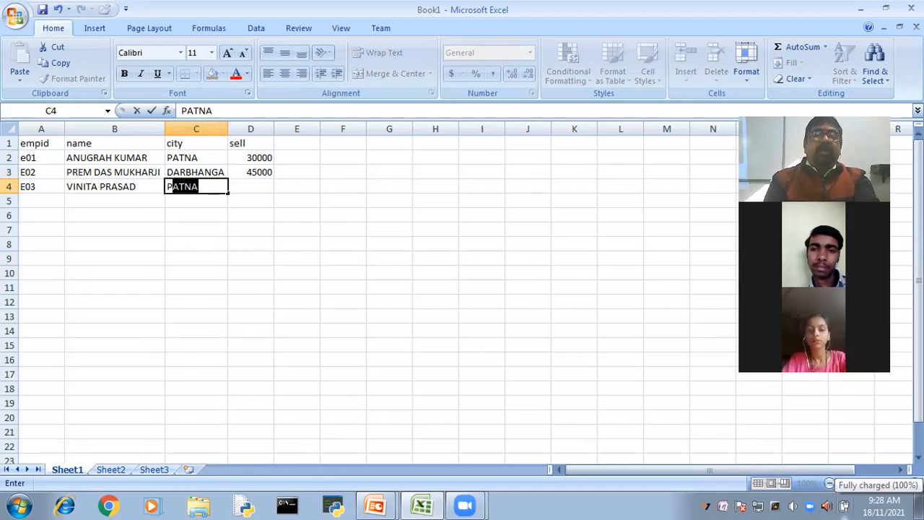
pyautogui.press('Tab')
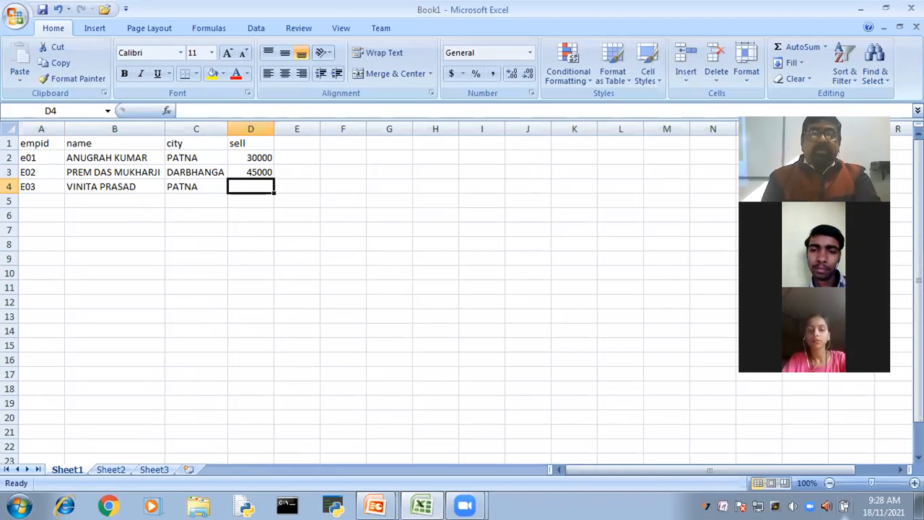
pyautogui.write('42000')
pyautogui.click(435, 446)
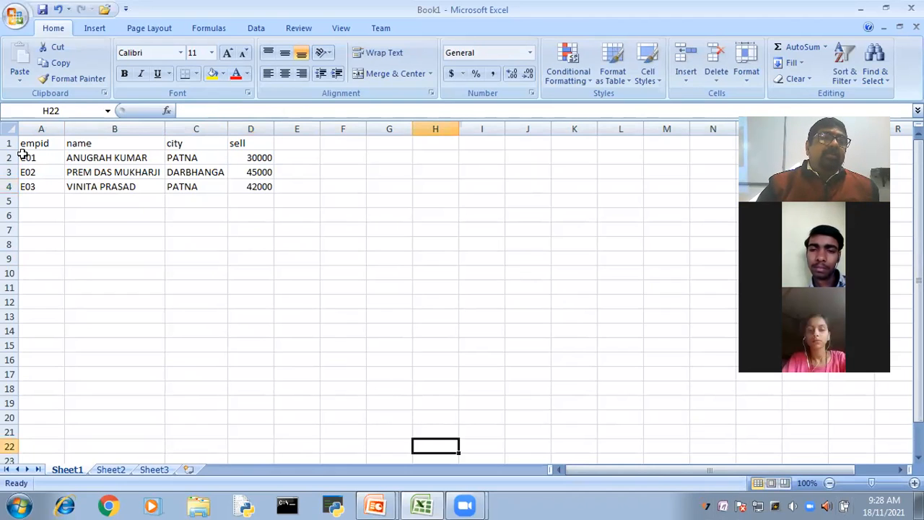
# - Copy the three employee records in A2:D4 and paste them directly below, starting at A5
pyautogui.moveTo(23, 153); pyautogui.dragTo(245, 189)
pyautogui.hotkey('ctrl', 'c')
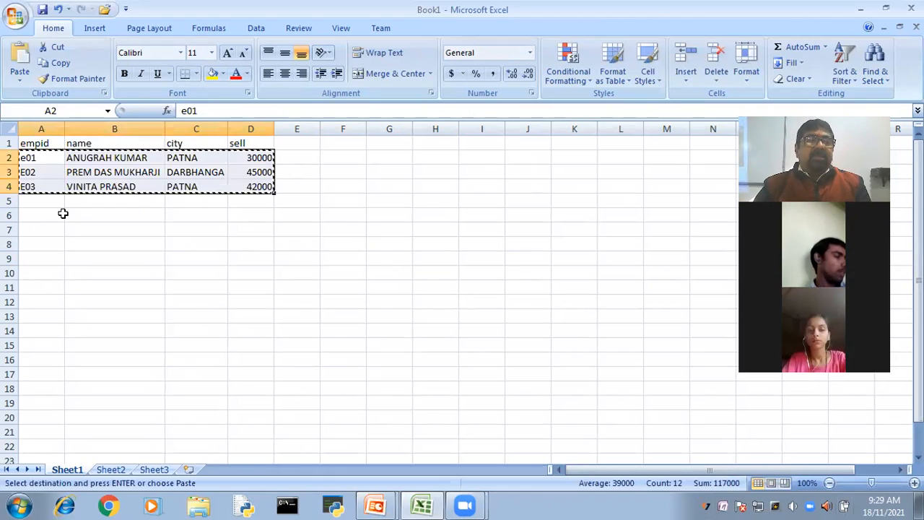
pyautogui.click(49, 205)
pyautogui.hotkey('ctrl', 'v')
# - Change the last digit of the employee IDs in A5, A6 and A7 to 5, 6 and 7 respectively
pyautogui.click(46, 200)
pyautogui.press('F2')
pyautogui.press('BackSpace')
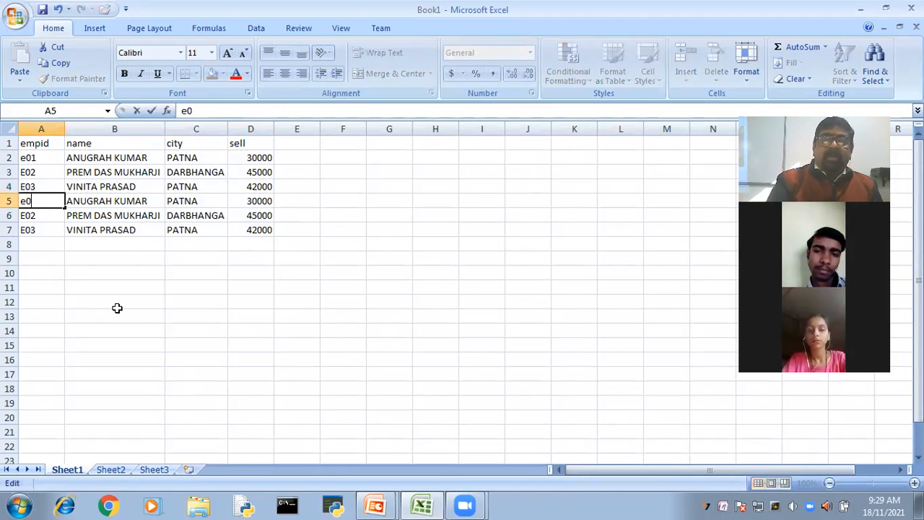
pyautogui.write('5')
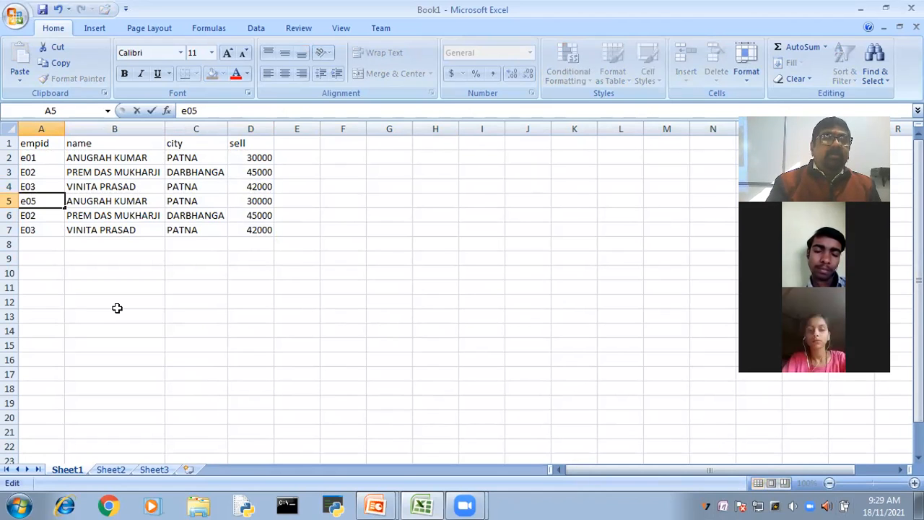
pyautogui.press('Return')
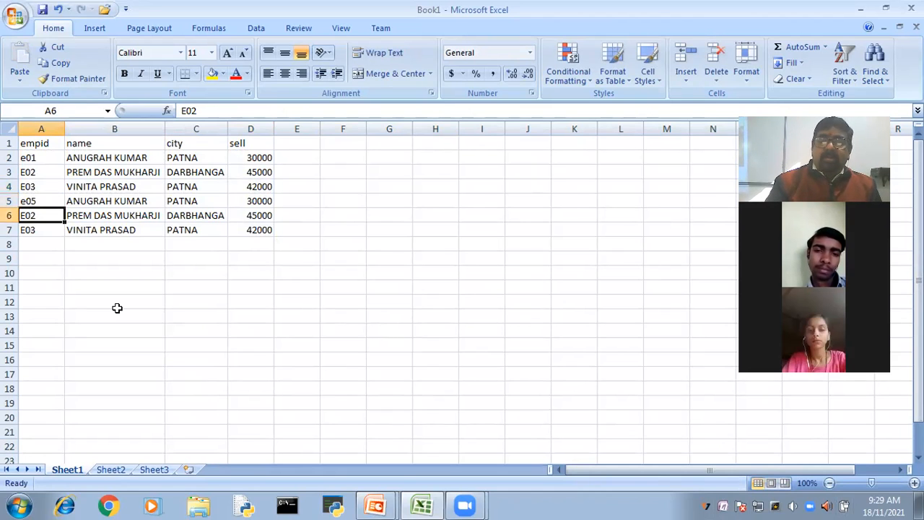
pyautogui.press('F2')
pyautogui.press('BackSpace')
pyautogui.write('6')
pyautogui.press('Return')
pyautogui.press('F2')
pyautogui.press('BackSpace')
pyautogui.write('7')
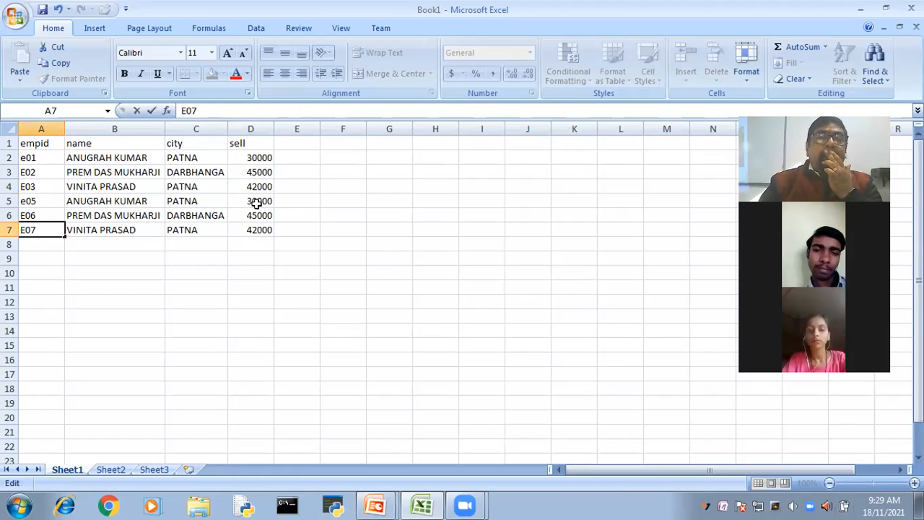
# - Set the sell value in D5 to 35000
pyautogui.moveTo(256, 204); pyautogui.dragTo(257, 215)
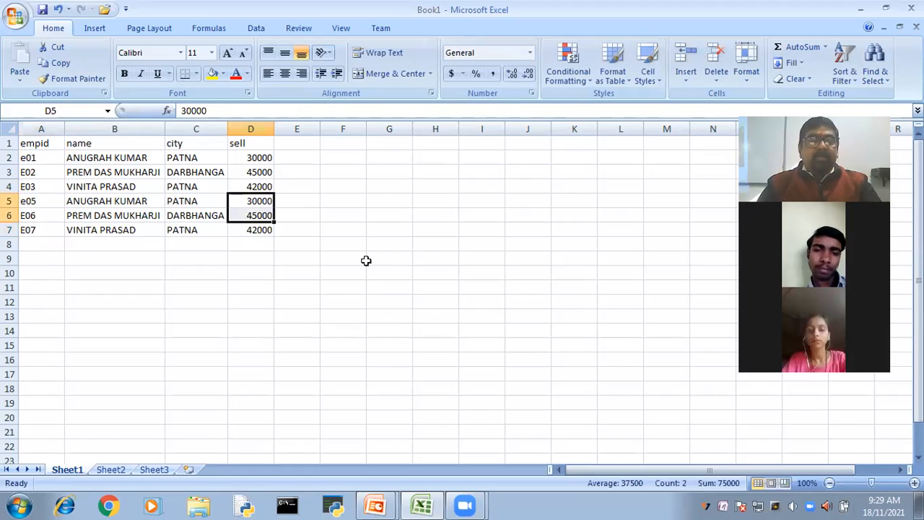
pyautogui.hotkey('shift', 'Up')
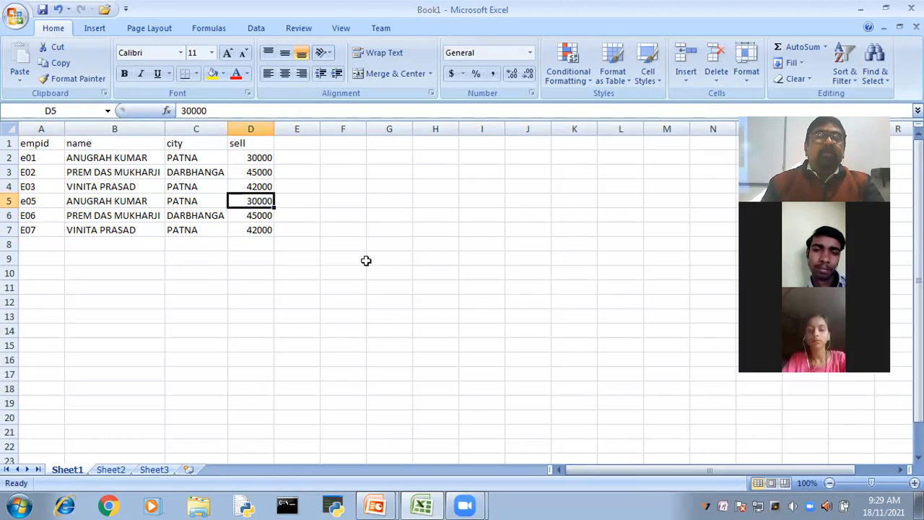
pyautogui.press('F2')
pyautogui.press('Left')
pyautogui.press('Left')
pyautogui.press('Left')
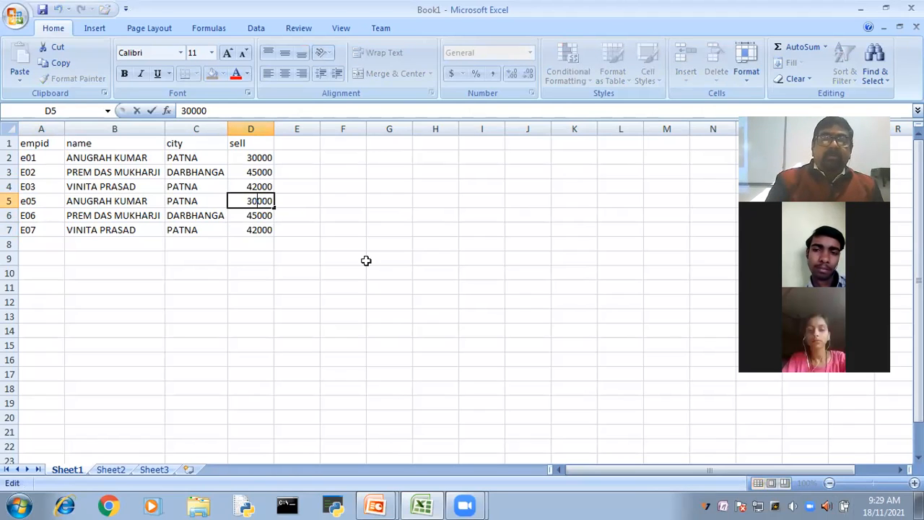
pyautogui.press('BackSpace')
pyautogui.write('5')
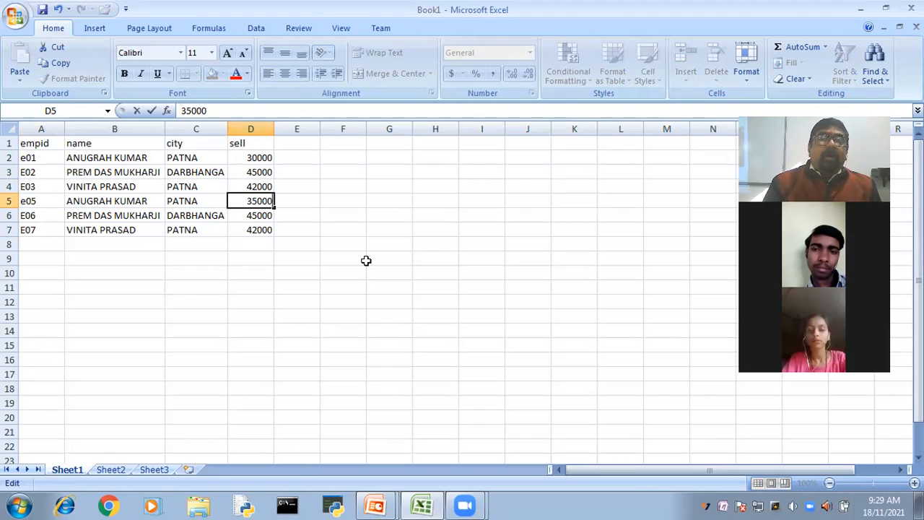
pyautogui.press('Return')
# - Set the sell values of the last two records to 43000 in D6 and 44000 in D7
pyautogui.press('F2')
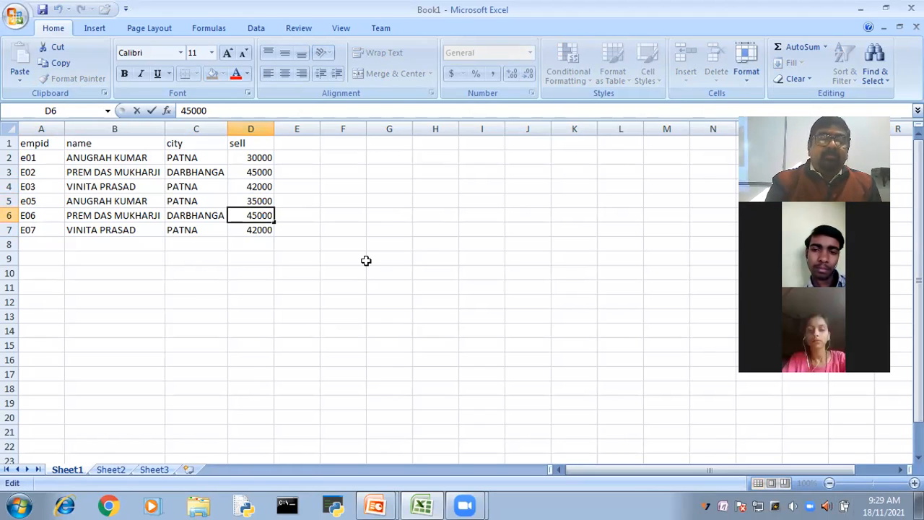
pyautogui.press('BackSpace')
pyautogui.write('3')
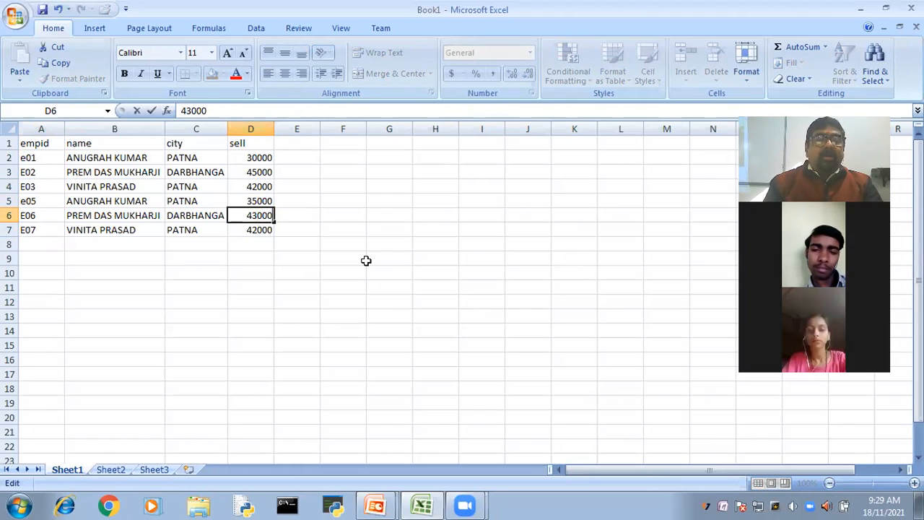
pyautogui.press('Return')
pyautogui.press('Left')
pyautogui.press('Left')
pyautogui.press('Left')
pyautogui.press('BackSpace')
pyautogui.write('4')
pyautogui.click(367, 259)
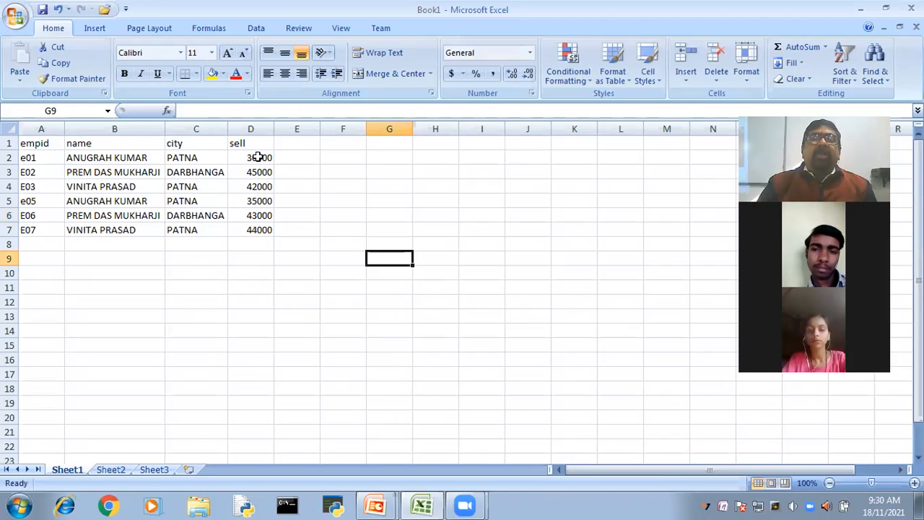
# - Start a Top 10 Items rule on the sell values in D2:D7 for the top 2, using a custom format
pyautogui.moveTo(258, 156); pyautogui.dragTo(259, 228)
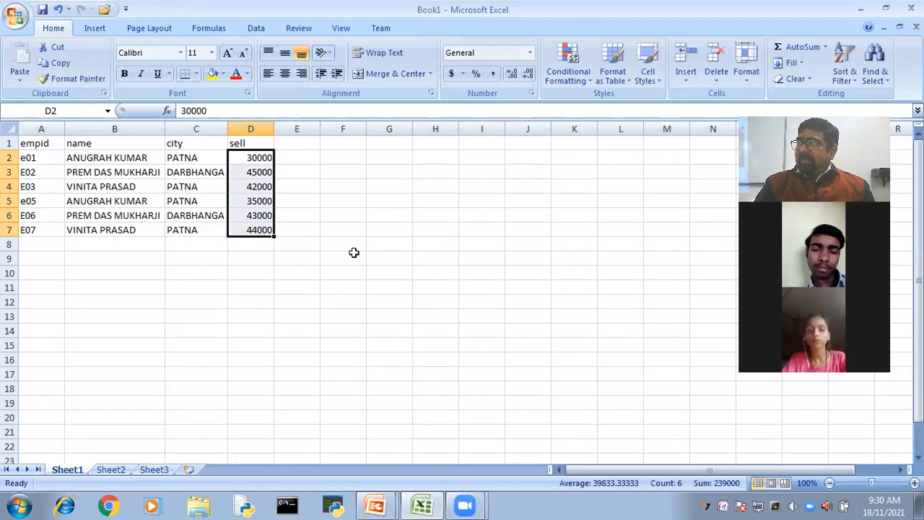
pyautogui.click(570, 65)
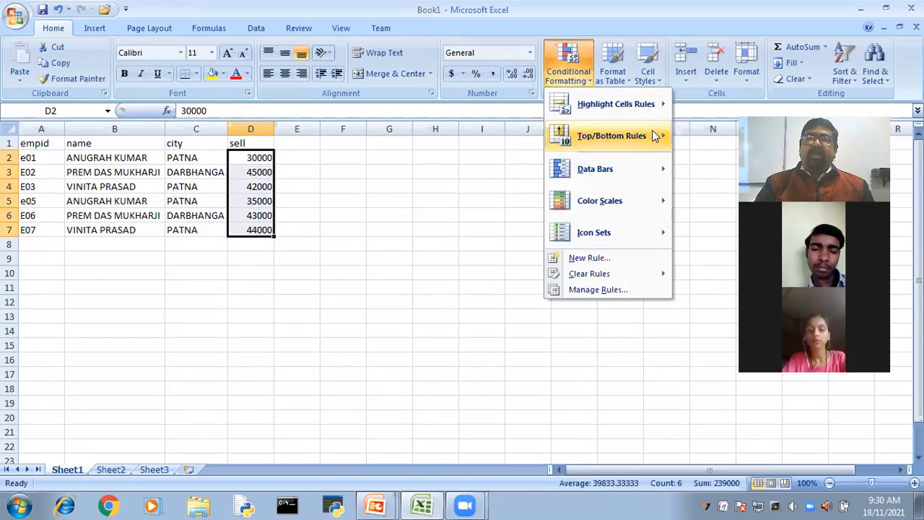
pyautogui.moveTo(654, 136)
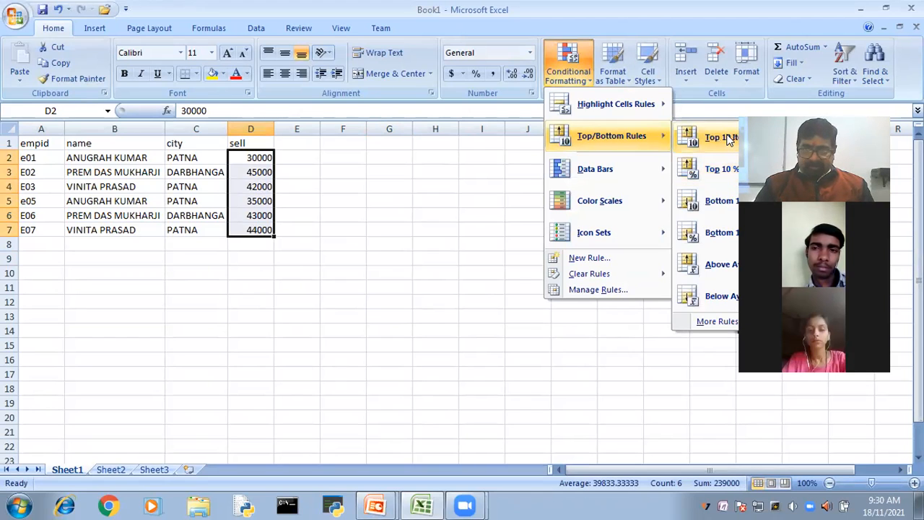
pyautogui.click(729, 139)
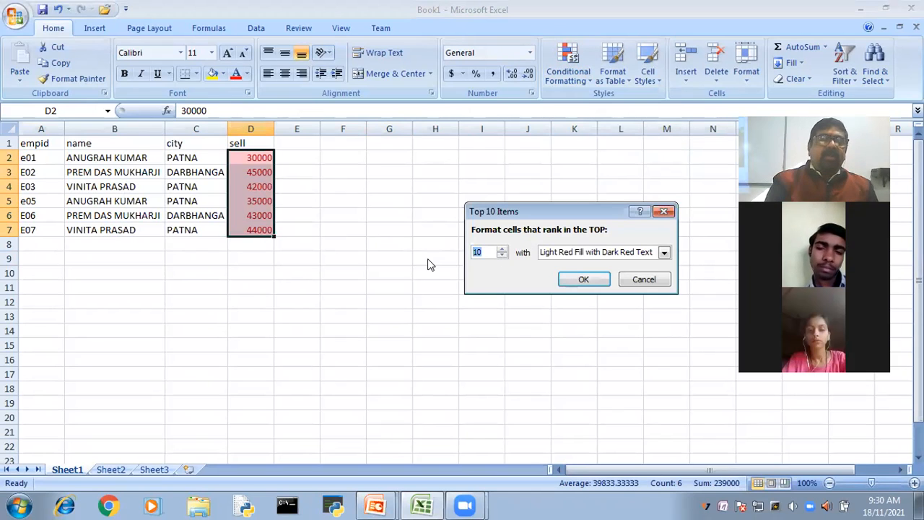
pyautogui.write('2')
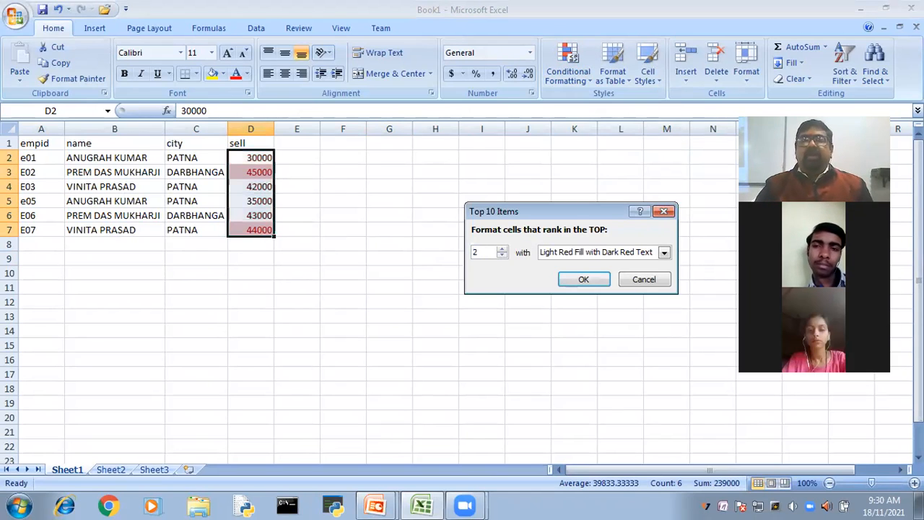
pyautogui.click(664, 252)
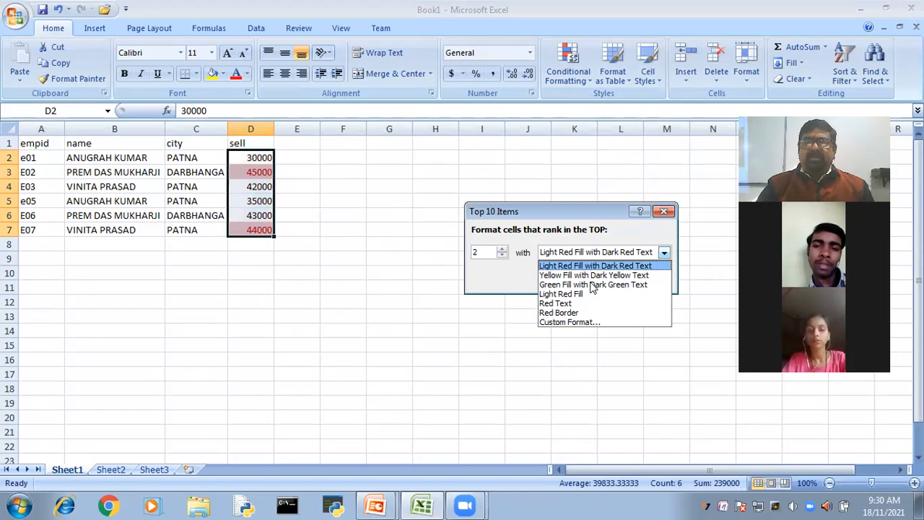
pyautogui.click(591, 322)
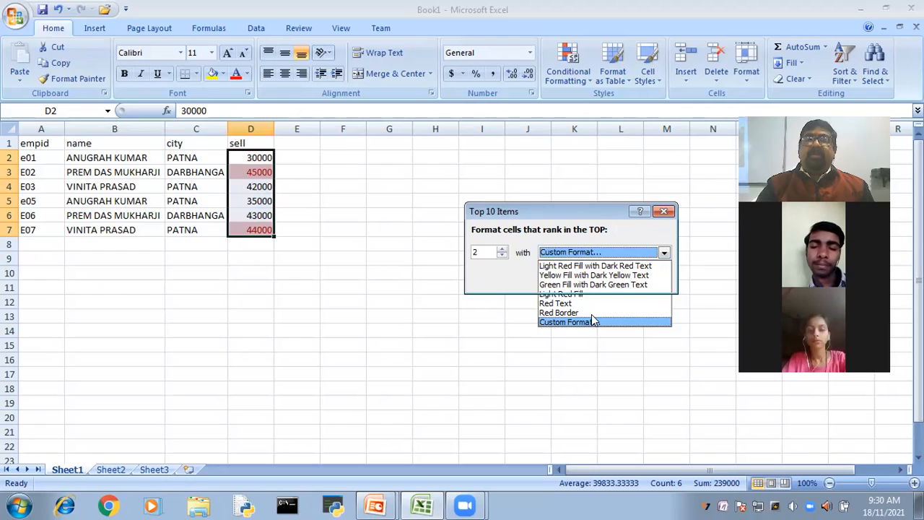
# - Give the top 2 rule a dark purple font colour and a light pink fill, and apply it to the sell values
pyautogui.moveTo(177, 10); pyautogui.dragTo(511, 51)
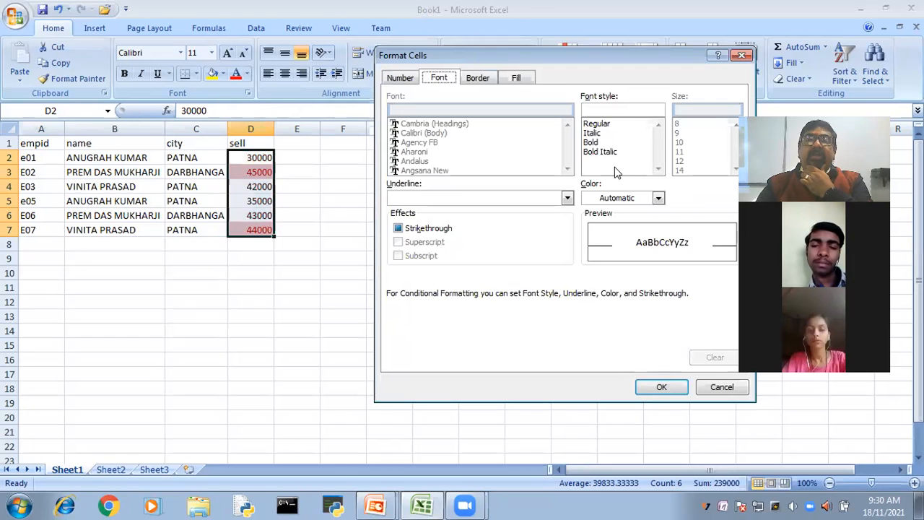
pyautogui.click(658, 199)
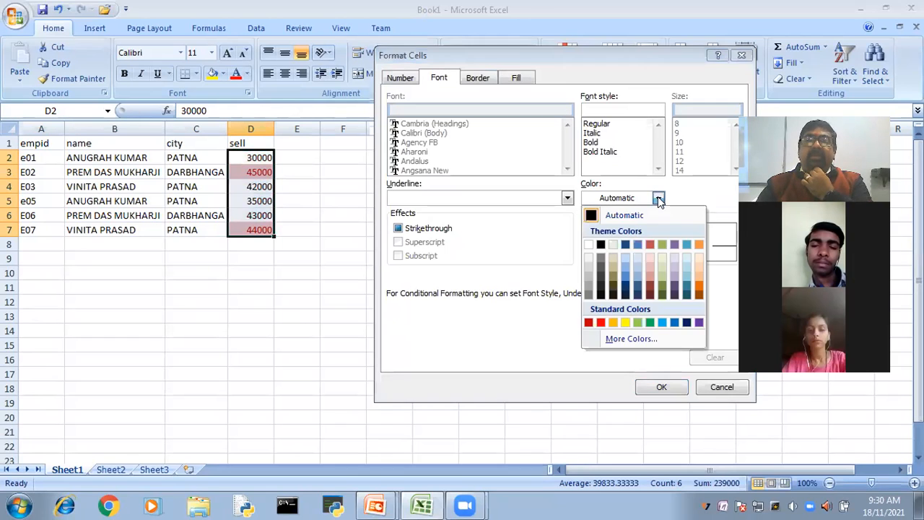
pyautogui.click(674, 287)
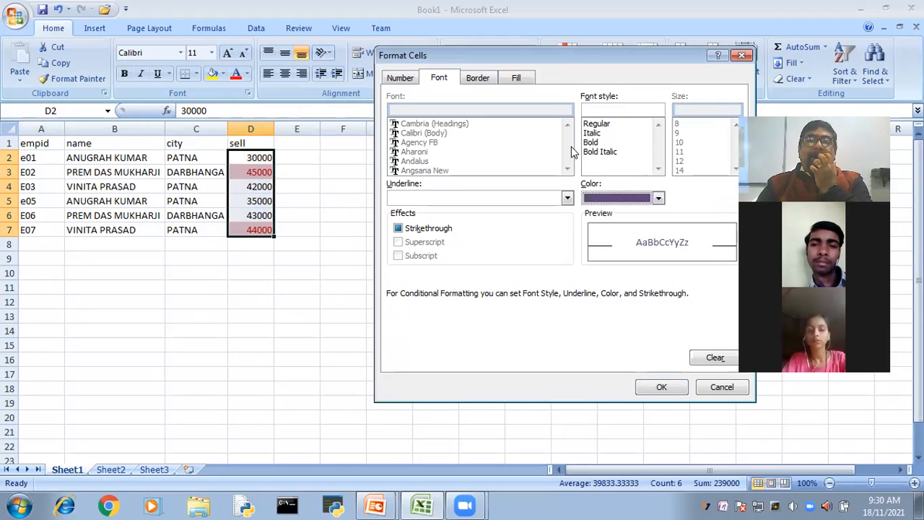
pyautogui.click(518, 78)
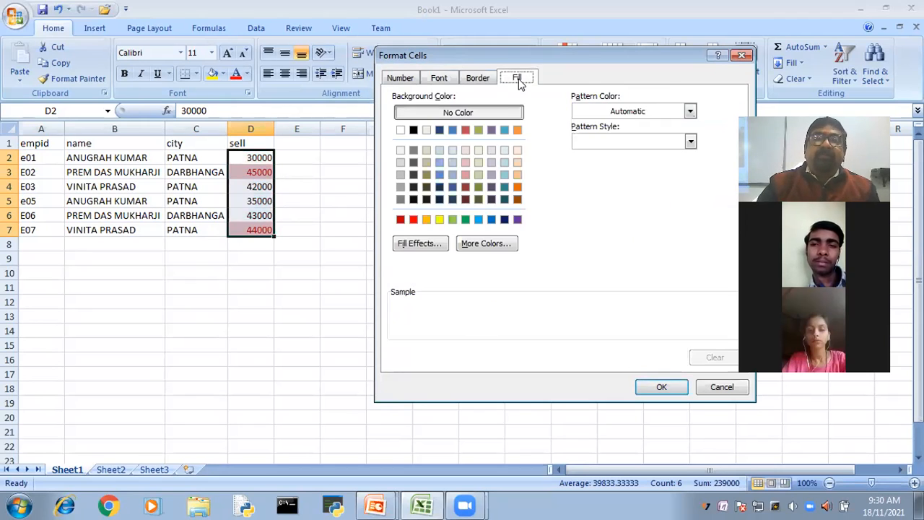
pyautogui.click(464, 150)
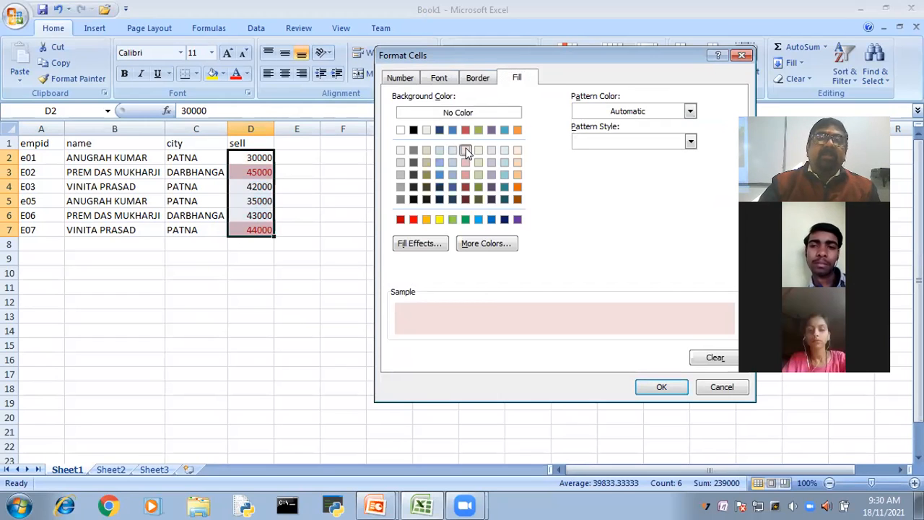
pyautogui.click(662, 388)
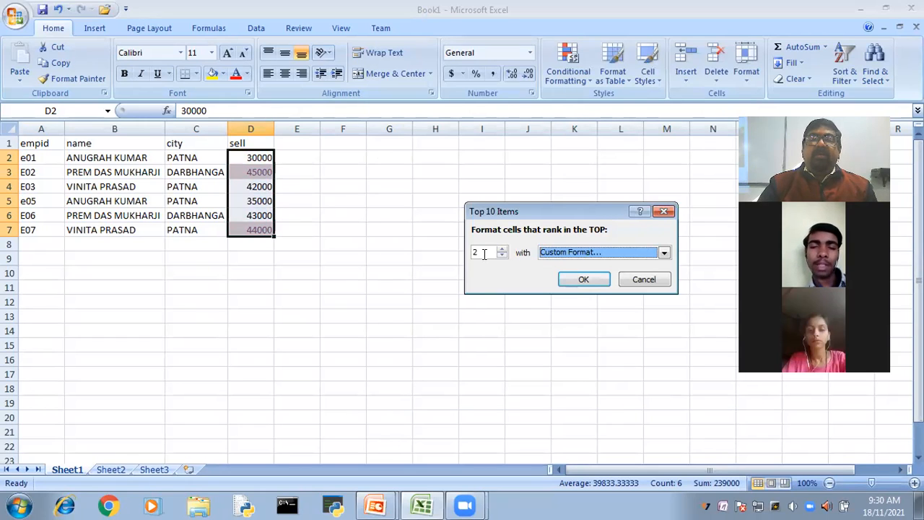
pyautogui.click(581, 281)
pyautogui.click(577, 286)
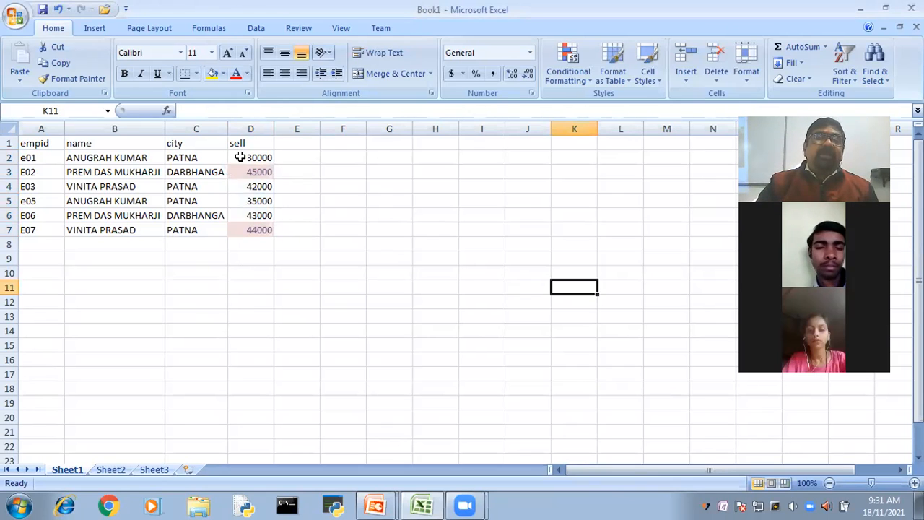
# - Start a Bottom 10 Items rule on D2:D7 for the bottom 2 sell values, using a custom format
pyautogui.moveTo(246, 157); pyautogui.dragTo(253, 229)
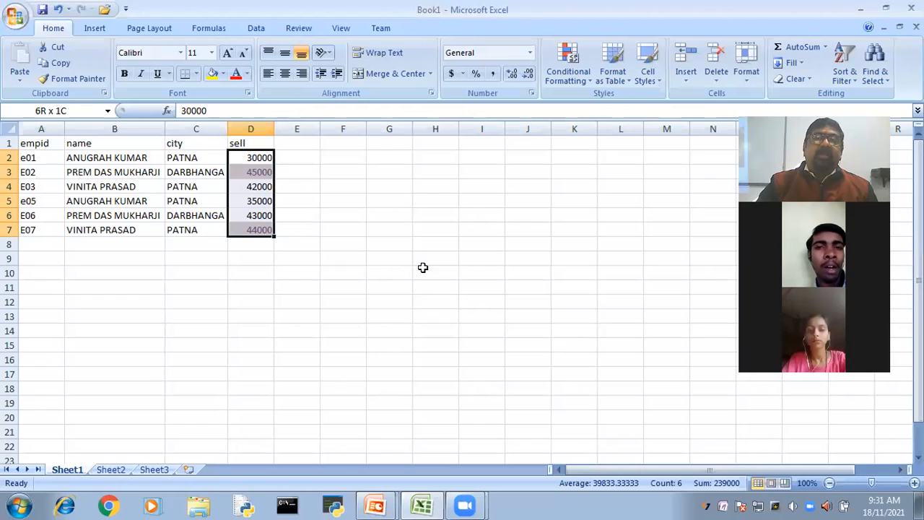
pyautogui.click(566, 62)
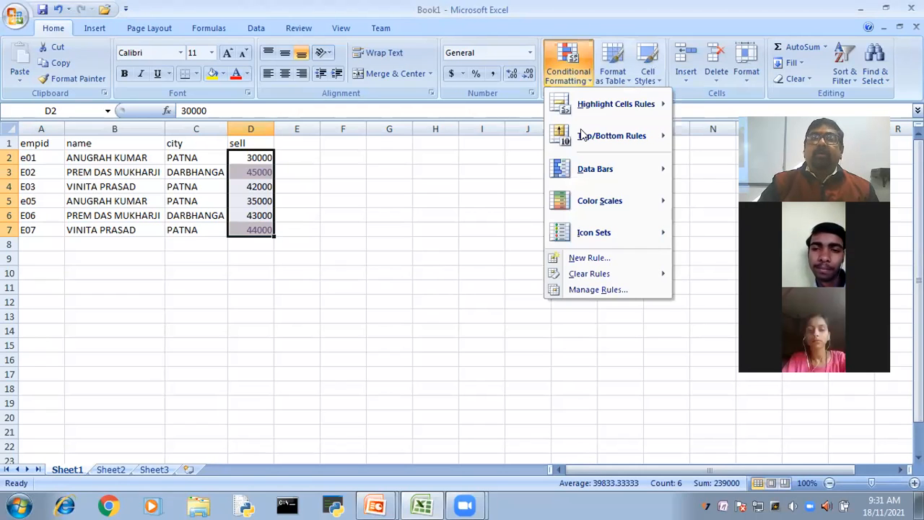
pyautogui.moveTo(583, 136)
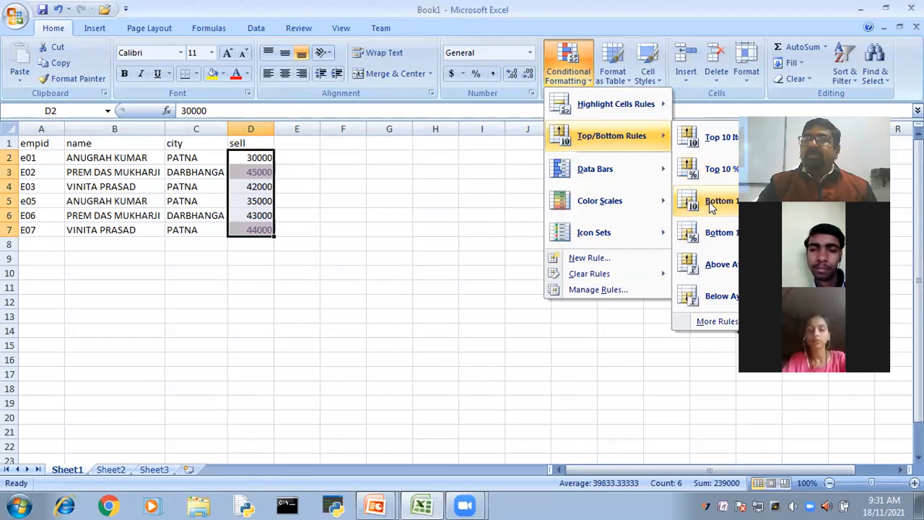
pyautogui.click(709, 201)
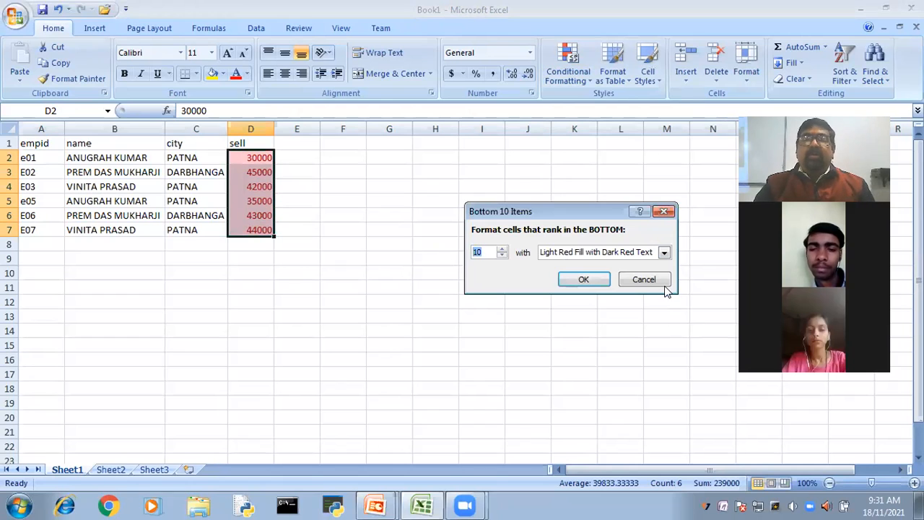
pyautogui.write('2')
pyautogui.click(664, 254)
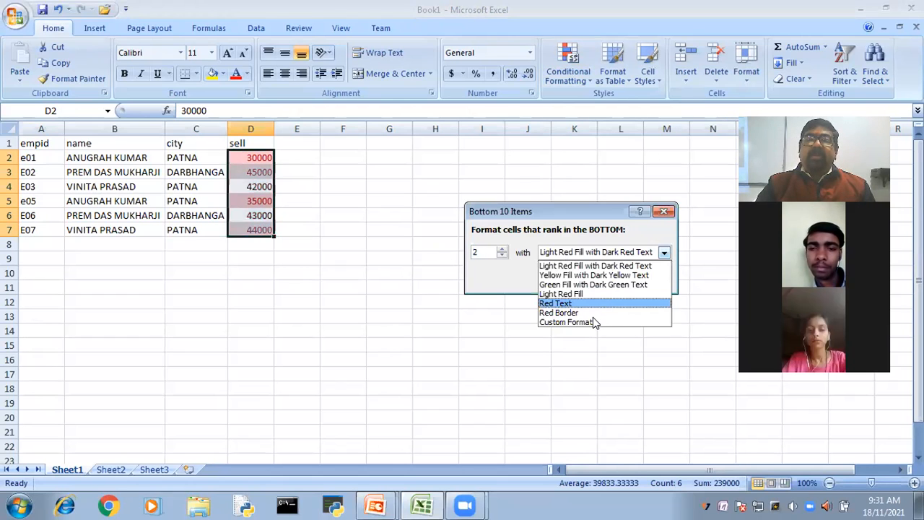
pyautogui.click(593, 322)
# - Give the bottom 2 rule a bright red fill with the automatic font colour, and apply it
pyautogui.click(523, 93)
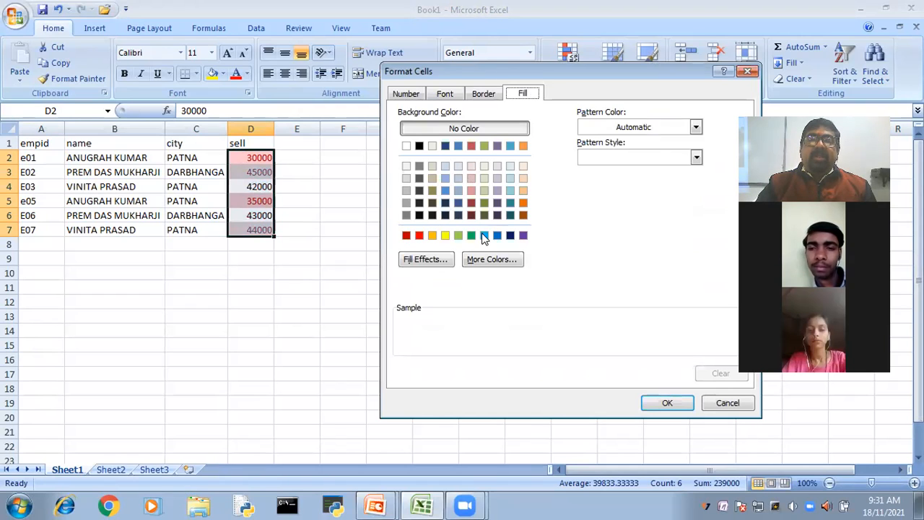
pyautogui.click(419, 236)
pyautogui.click(445, 95)
pyautogui.click(664, 215)
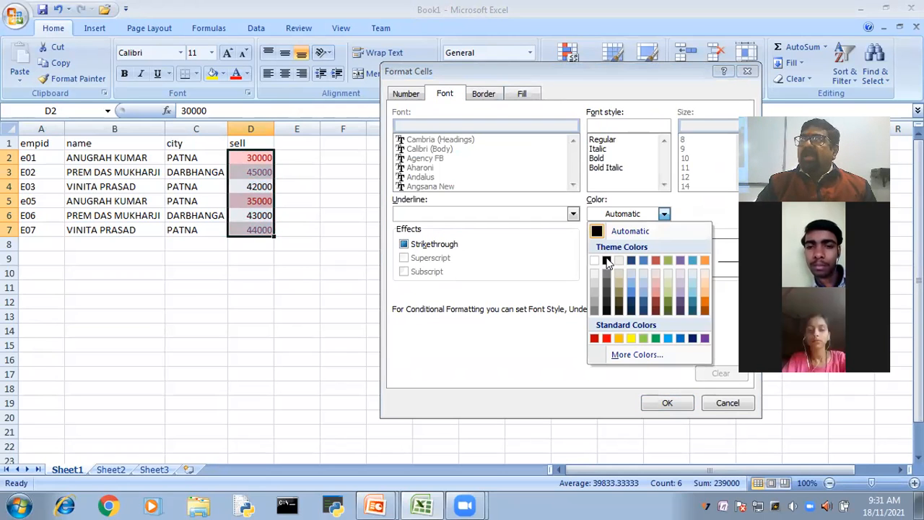
pyautogui.click(666, 406)
pyautogui.click(667, 406)
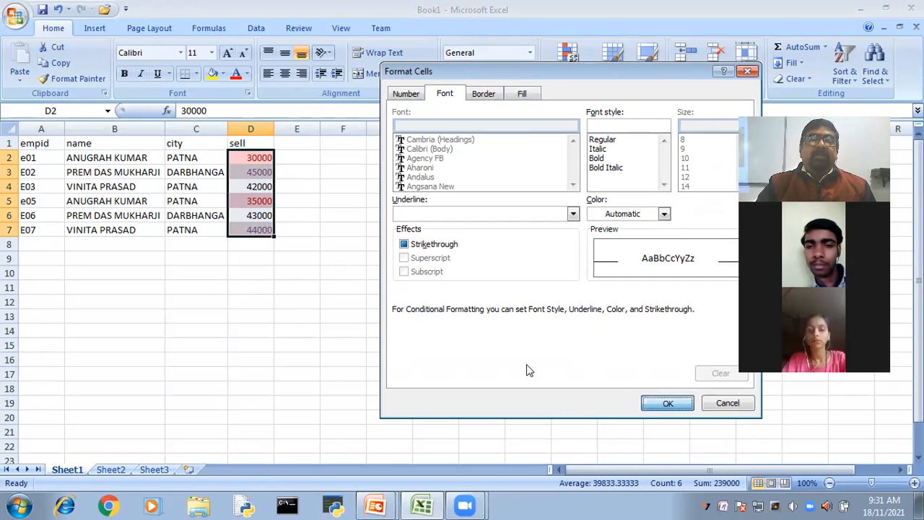
pyautogui.click(586, 278)
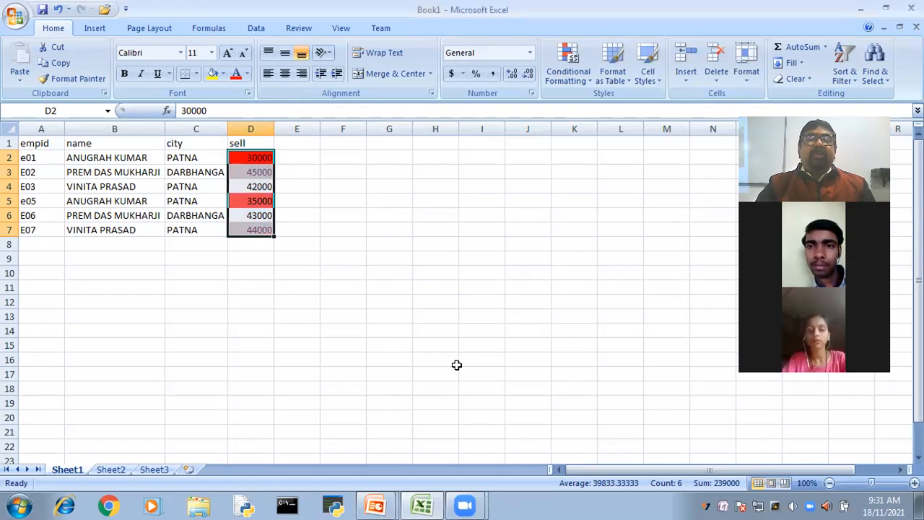
pyautogui.click(459, 370)
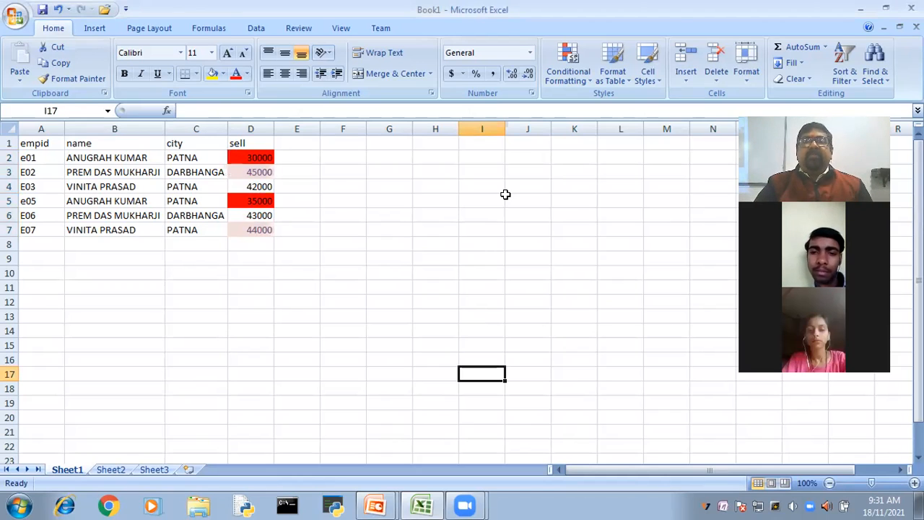
# - Clear the conditional formatting rules from the sell values in D2:D7
pyautogui.moveTo(253, 152); pyautogui.dragTo(260, 222)
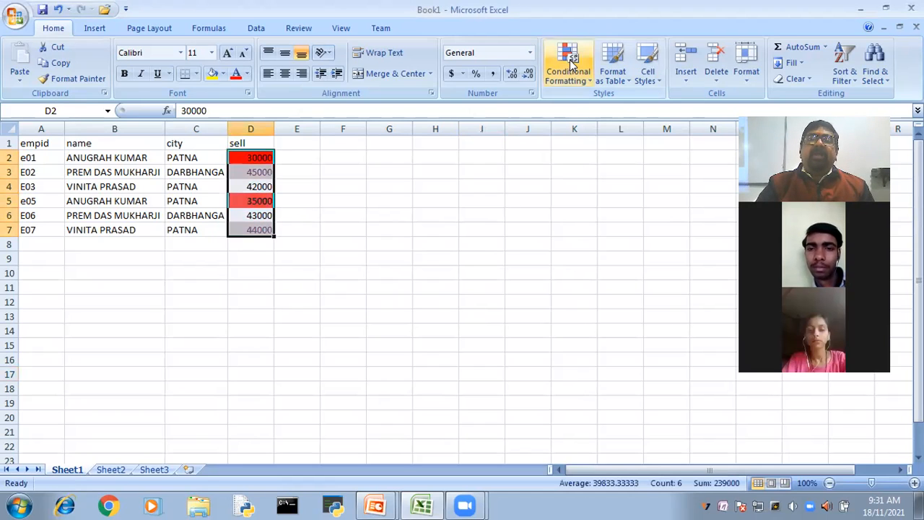
pyautogui.moveTo(611, 273)
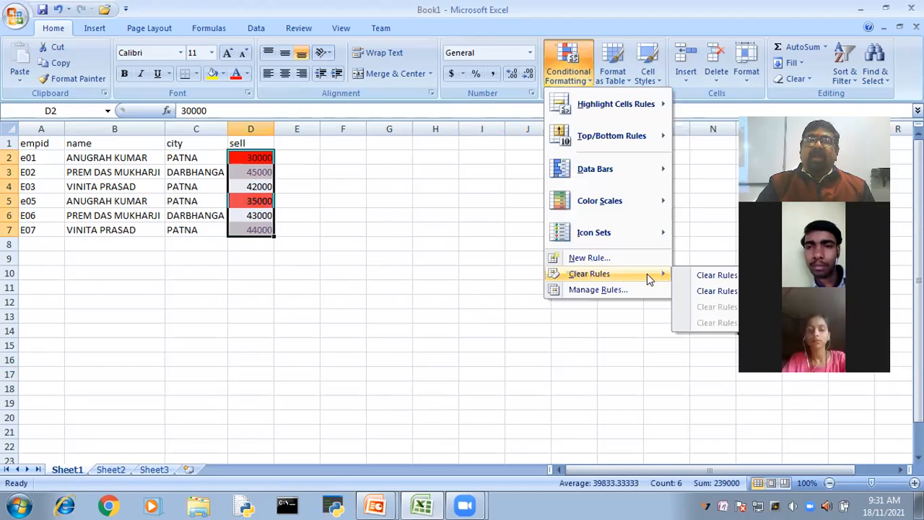
pyautogui.click(716, 275)
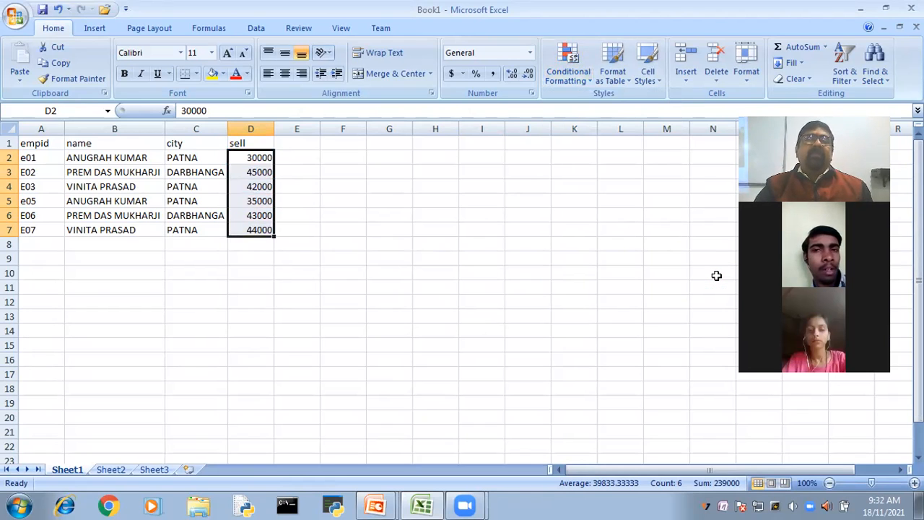
# - Apply red data bars to the sell values in D2:D7
pyautogui.click(577, 62)
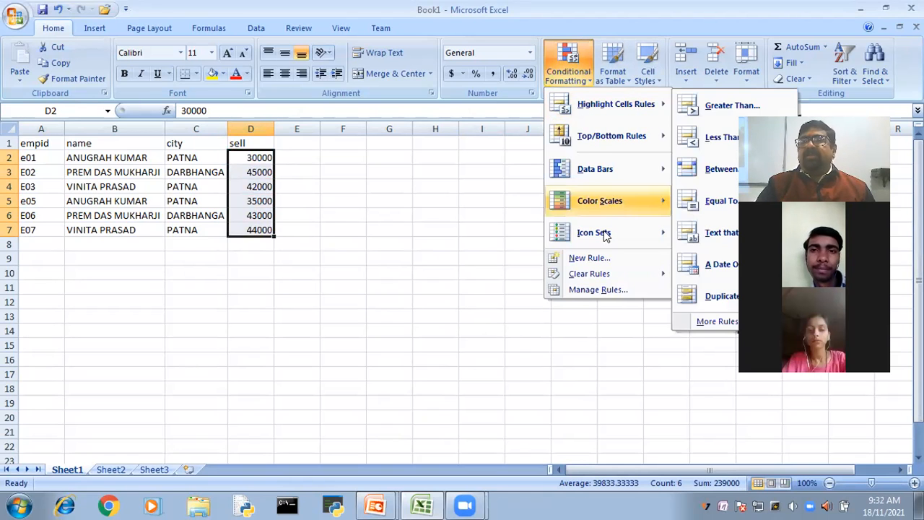
pyautogui.moveTo(605, 235)
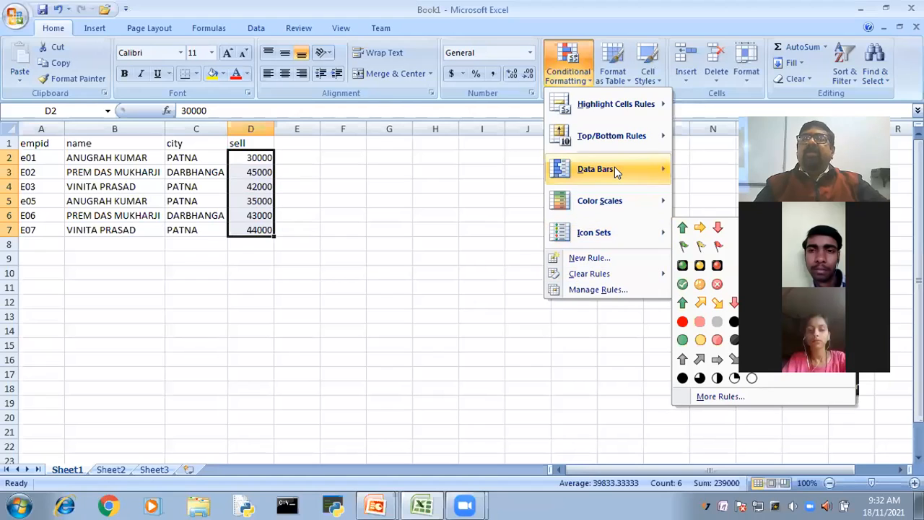
pyautogui.moveTo(616, 166)
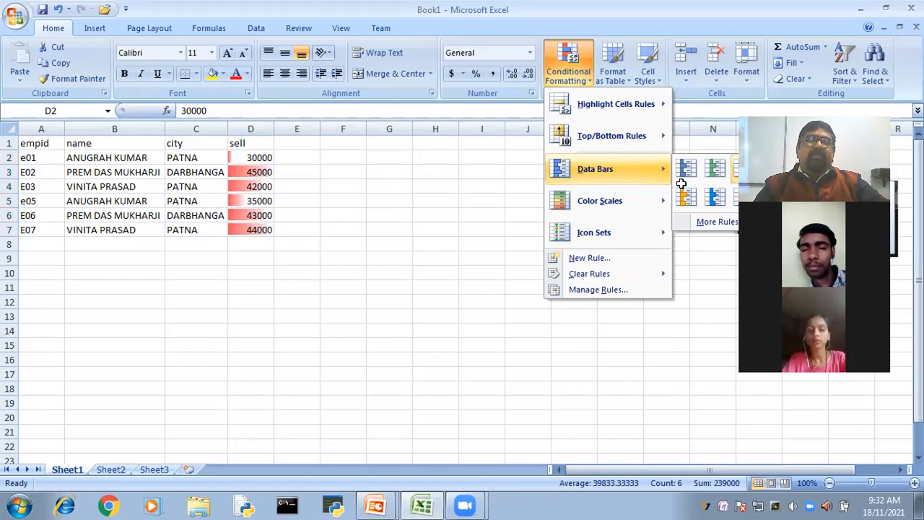
pyautogui.click(334, 260)
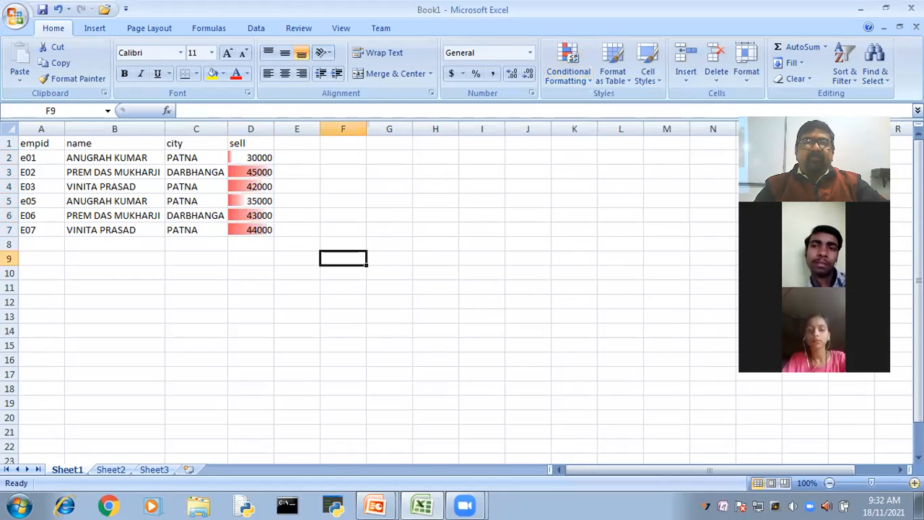
# - Start a custom data bar rule for the sell values in D2:D7
pyautogui.click(914, 483)
pyautogui.click(914, 483)
pyautogui.click(914, 483)
pyautogui.click(914, 483)
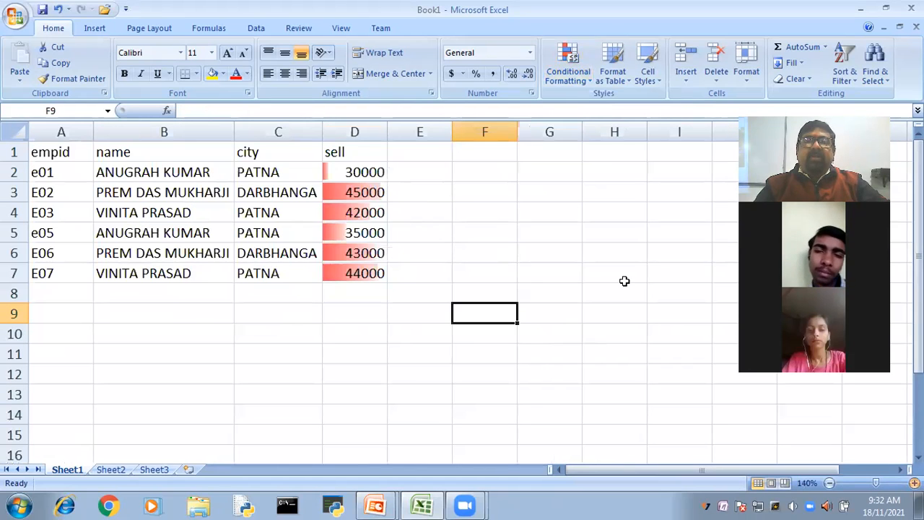
pyautogui.moveTo(360, 172); pyautogui.dragTo(359, 253)
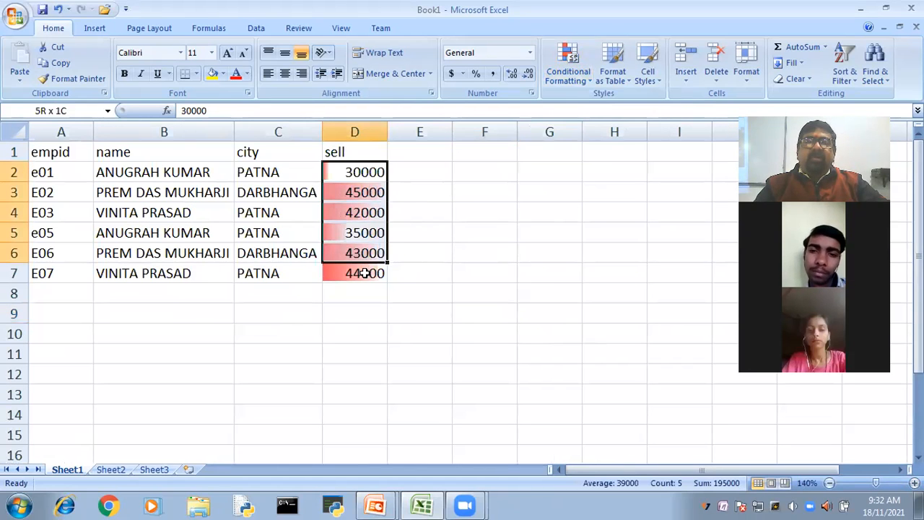
pyautogui.click(566, 66)
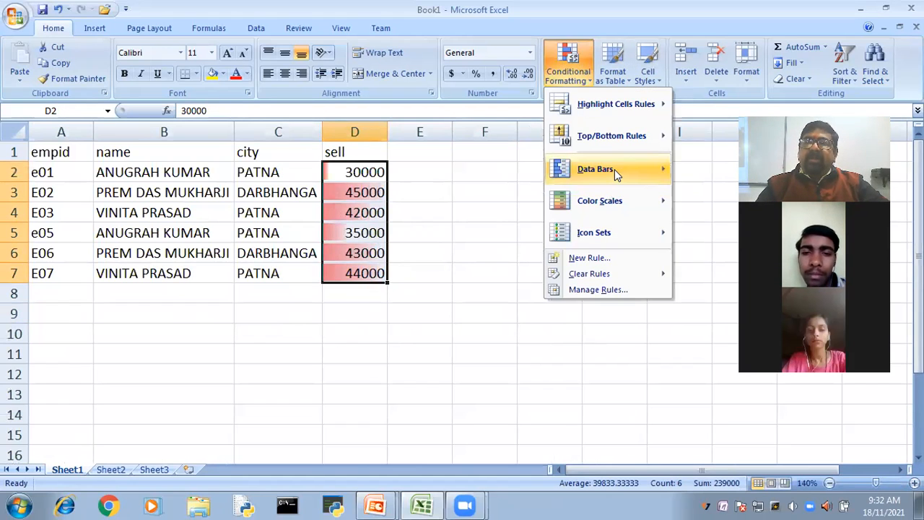
pyautogui.moveTo(614, 169)
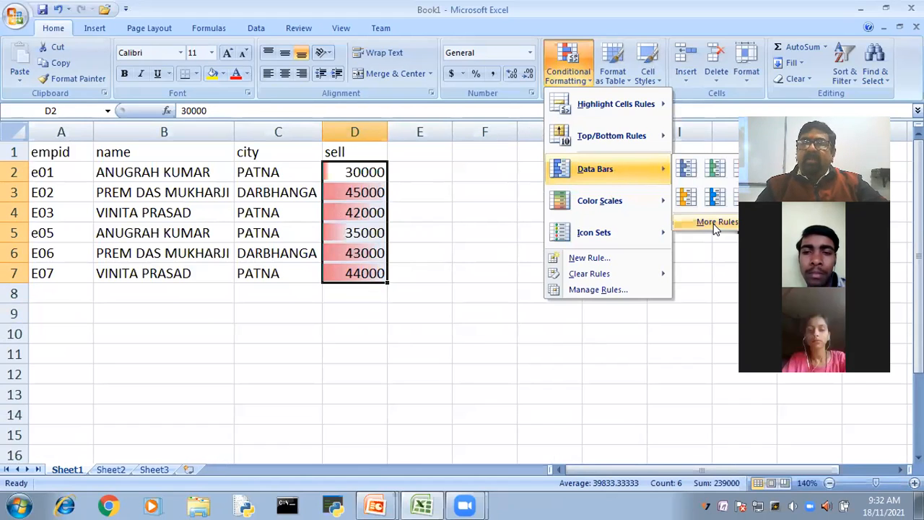
pyautogui.click(714, 224)
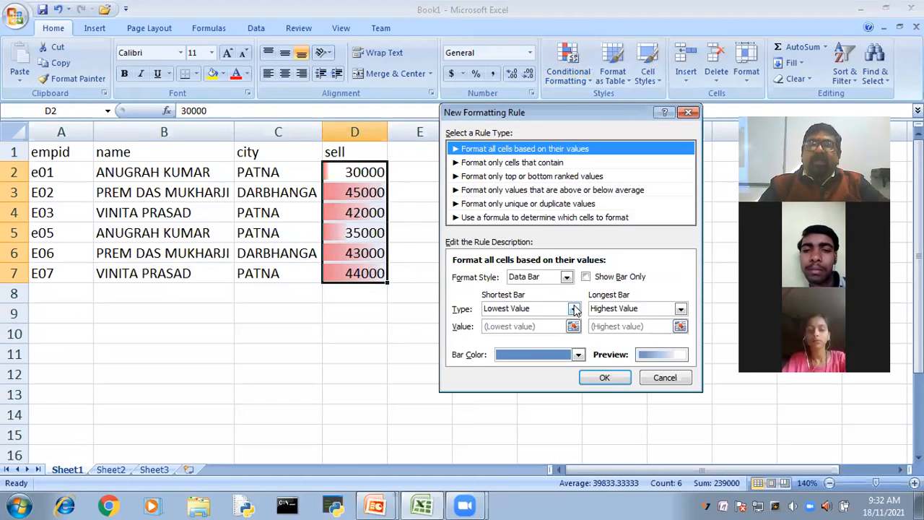
# - Set the shortest bar's type to Number with a value of 100
pyautogui.click(575, 309)
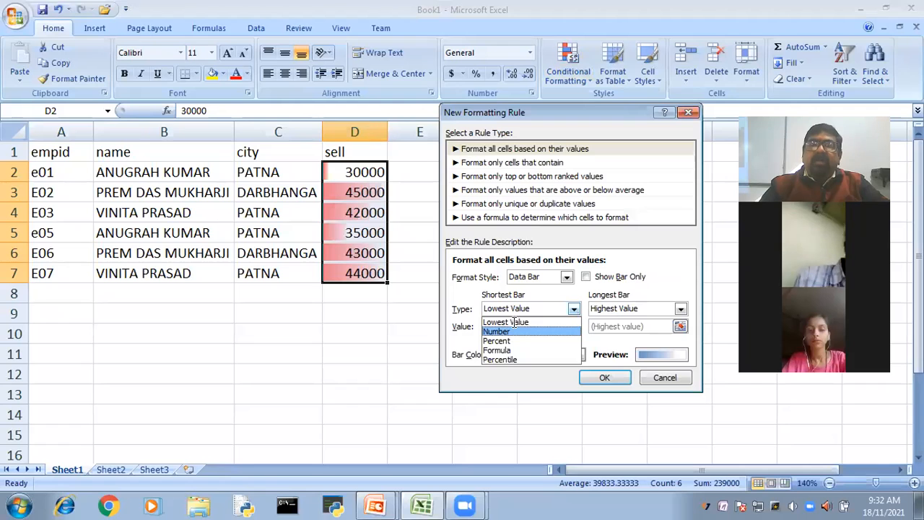
pyautogui.click(514, 327)
pyautogui.click(514, 325)
pyautogui.press('BackSpace')
pyautogui.write('100')
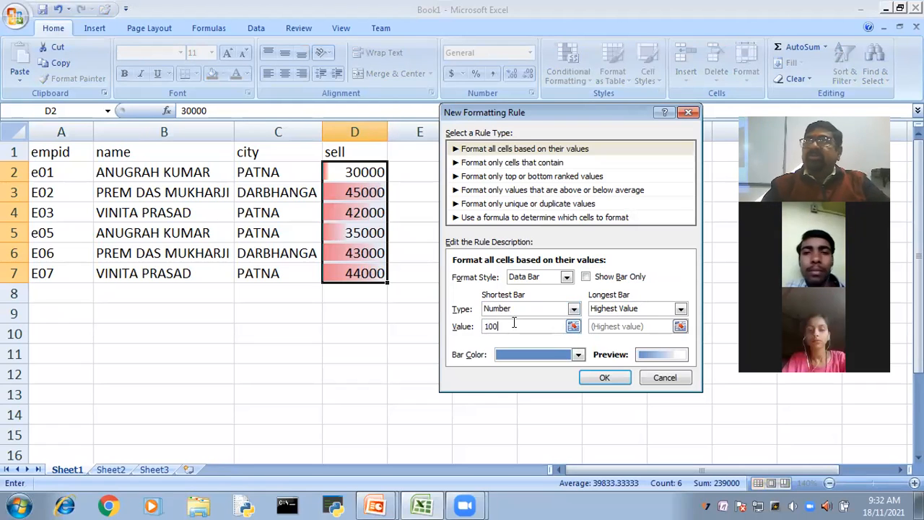
# - Set the longest bar's type to Number with a value of 50000, and raise the shortest bar's value to 1000
pyautogui.click(681, 309)
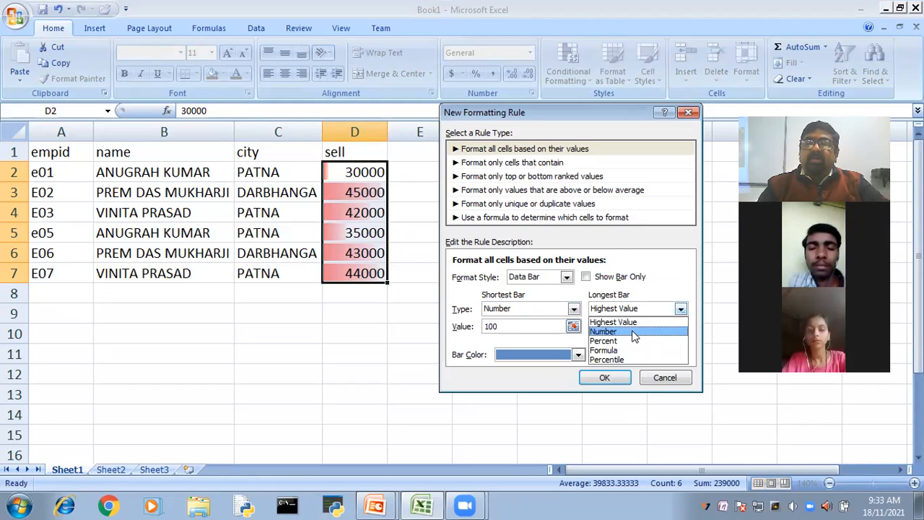
pyautogui.click(633, 332)
pyautogui.click(630, 326)
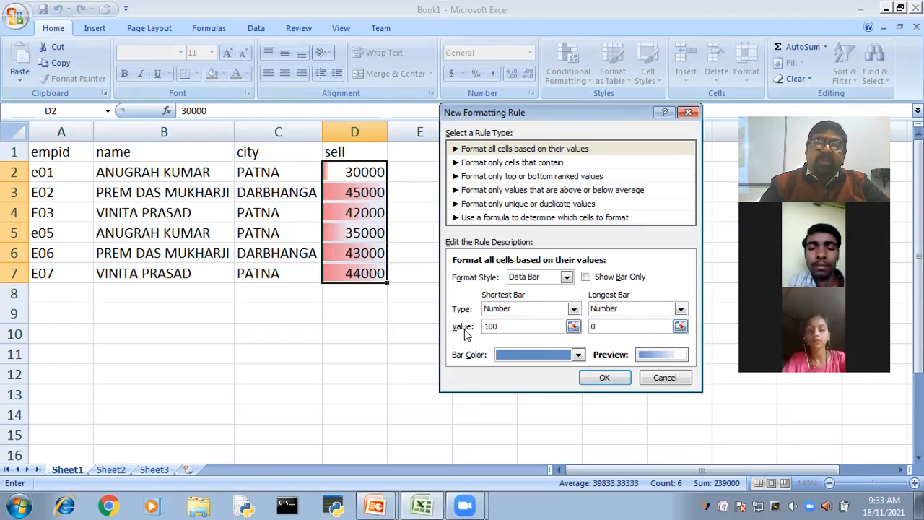
pyautogui.write('0')
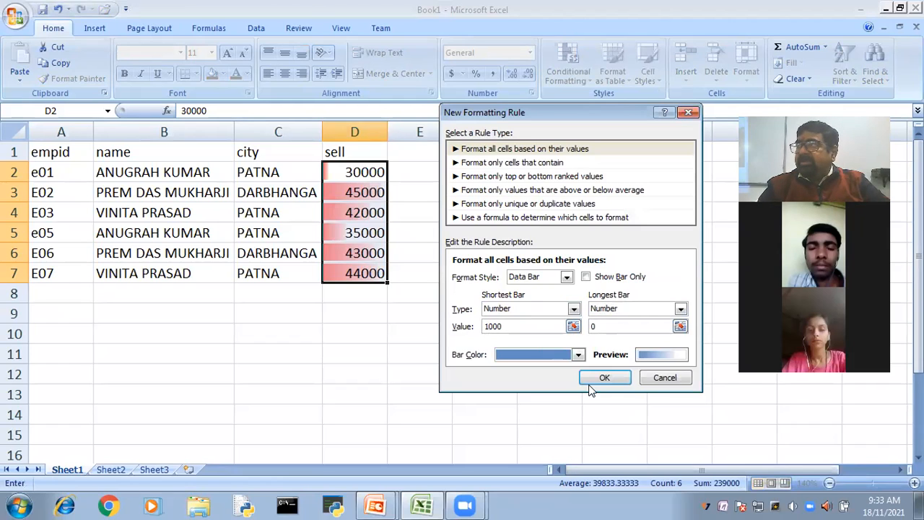
pyautogui.click(602, 326)
pyautogui.press('BackSpace')
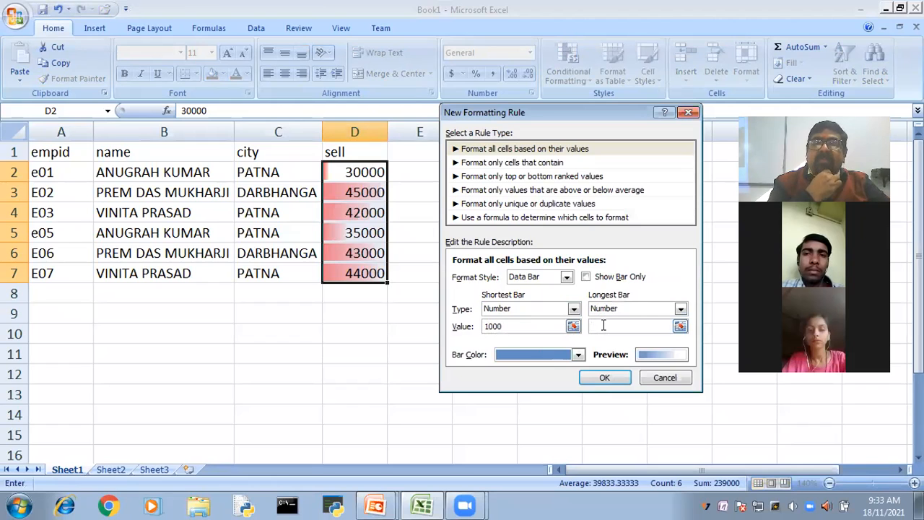
pyautogui.write('5')
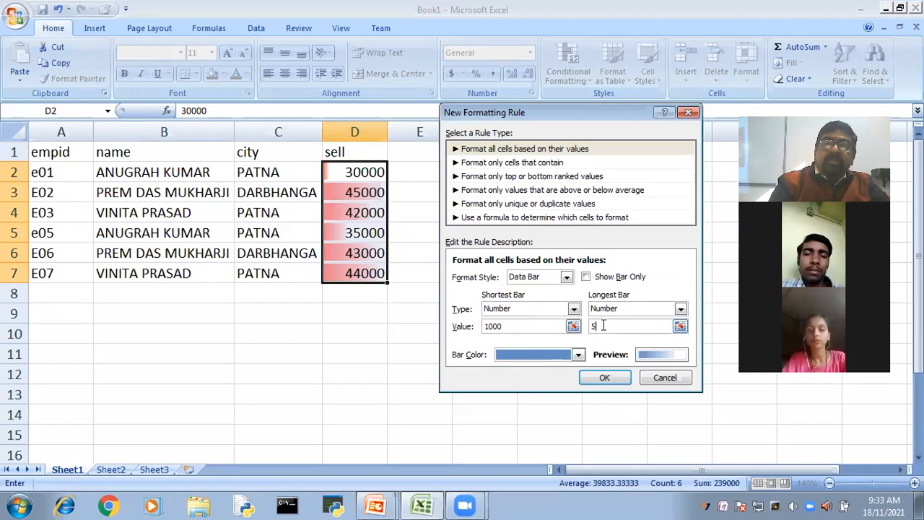
pyautogui.write('0000')
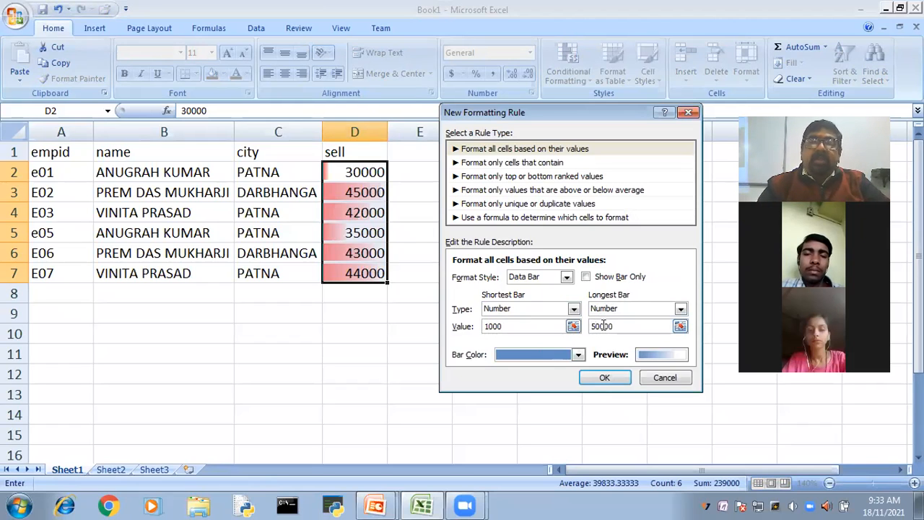
# - Change the shortest bar's value to 10000 and apply the data bar rule to the sell values
pyautogui.click(506, 326)
pyautogui.write('0')
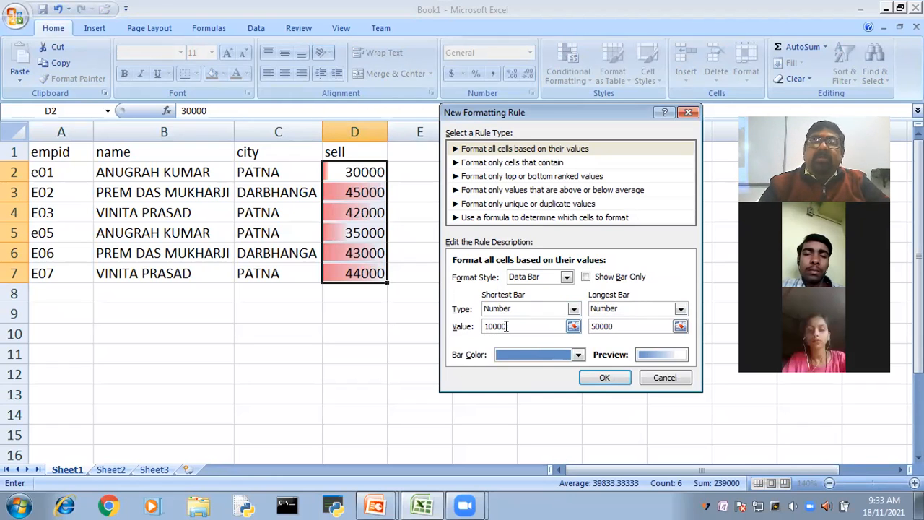
pyautogui.click(601, 378)
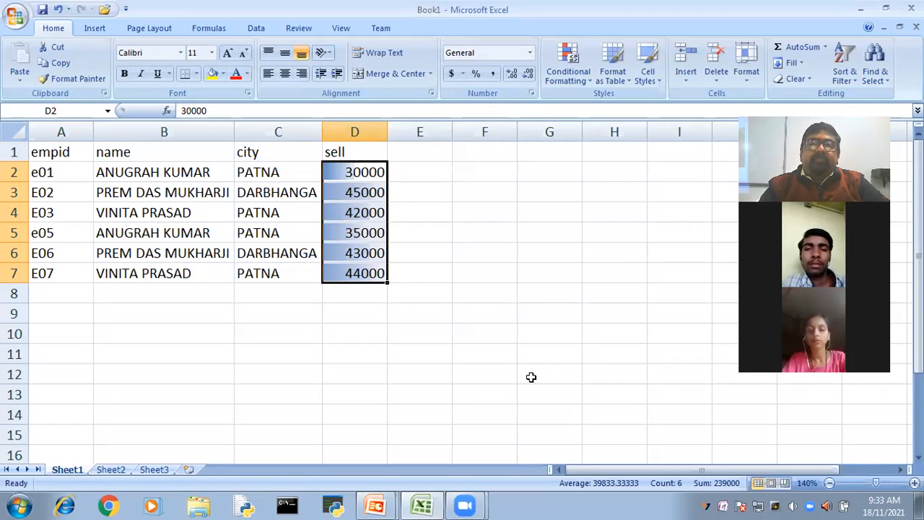
# - Widen the sell column D to nearly double its width
pyautogui.moveTo(386, 130); pyautogui.dragTo(438, 128)
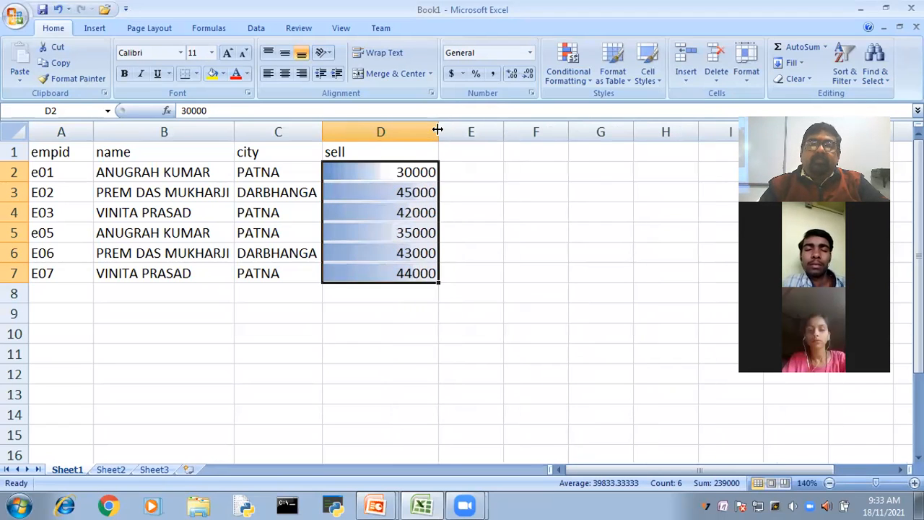
pyautogui.click(576, 326)
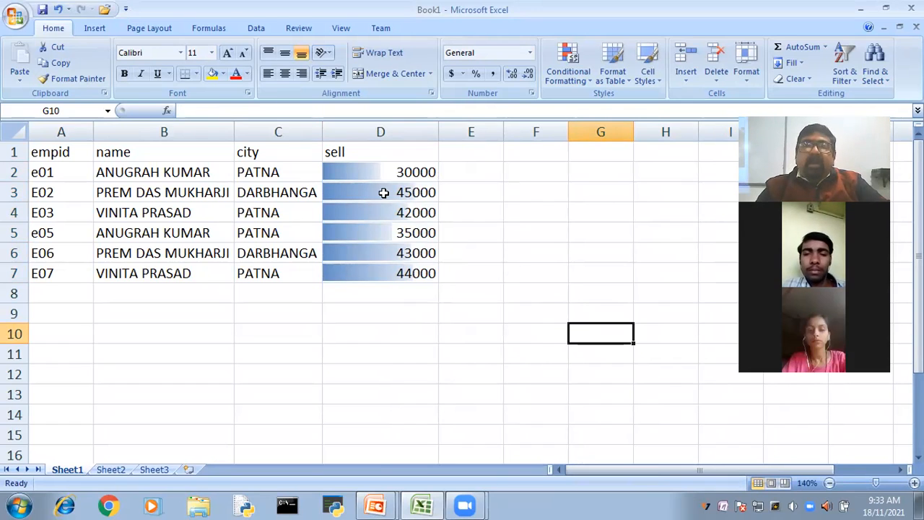
# - Apply a new data bar rule to D2:D7 that shows only the bars and hides the sell values
pyautogui.moveTo(381, 172); pyautogui.dragTo(381, 273)
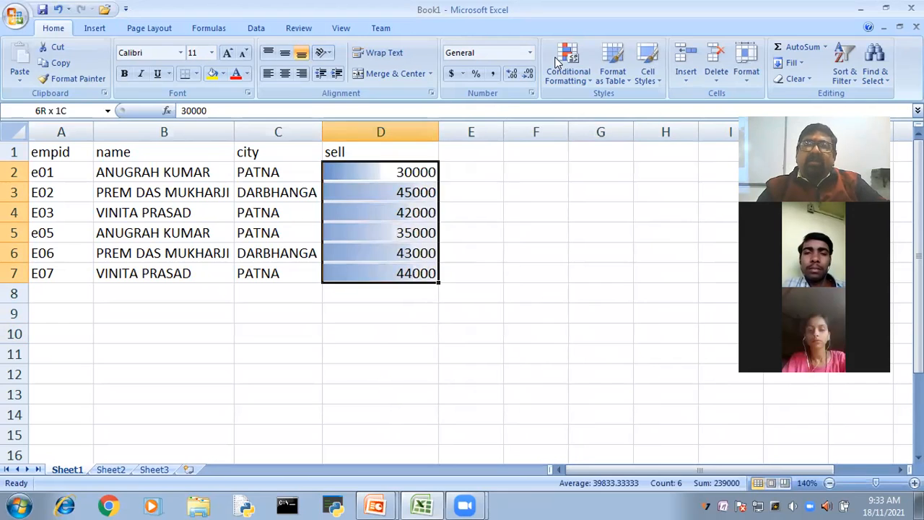
pyautogui.click(568, 65)
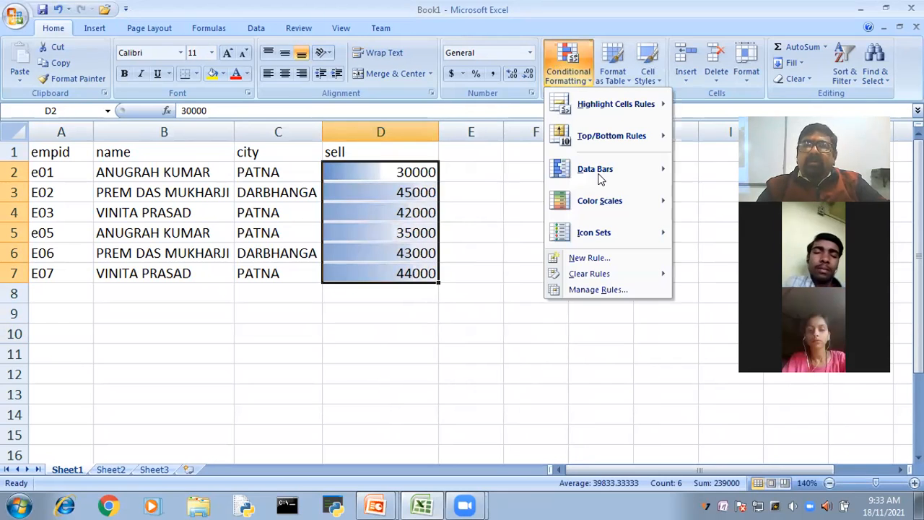
pyautogui.click(690, 226)
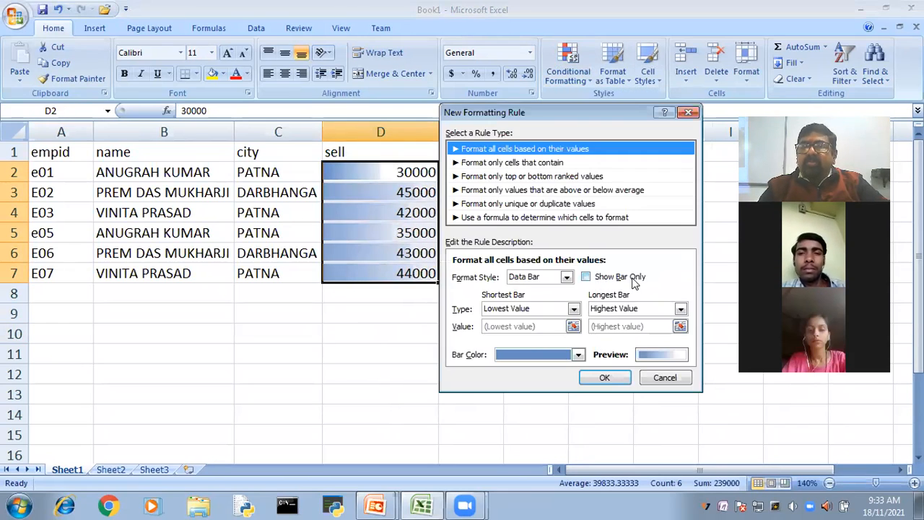
pyautogui.click(585, 277)
pyautogui.click(602, 376)
pyautogui.click(586, 356)
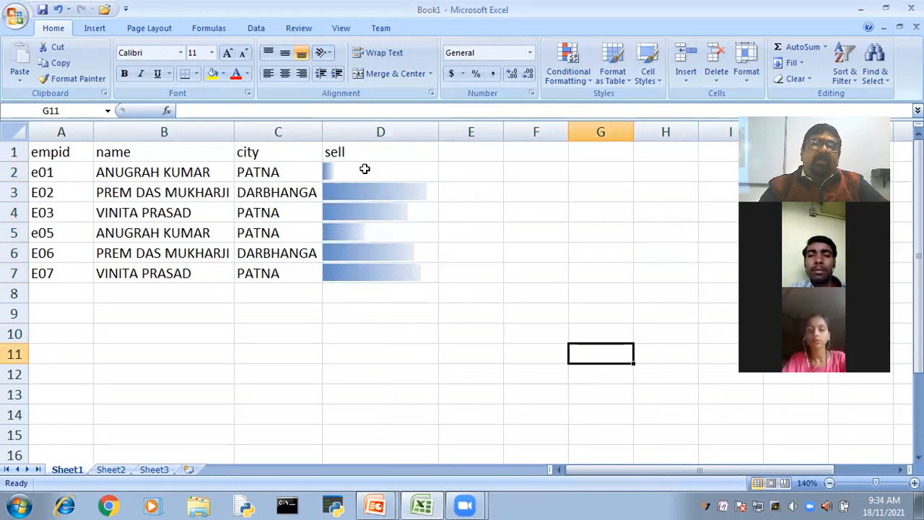
# - Apply another data bar rule to D2:D7 with a dark red bar colour and the sell values shown
pyautogui.moveTo(365, 169); pyautogui.dragTo(371, 266)
pyautogui.click(565, 63)
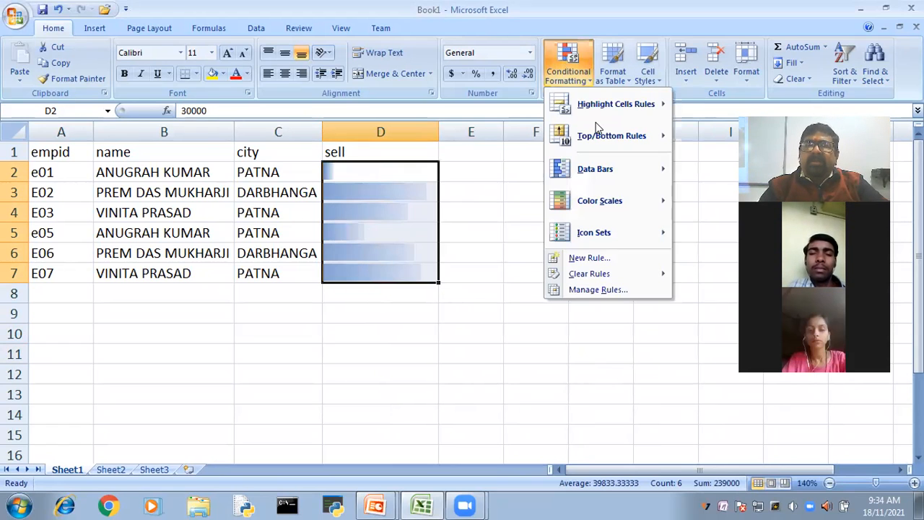
pyautogui.moveTo(605, 177)
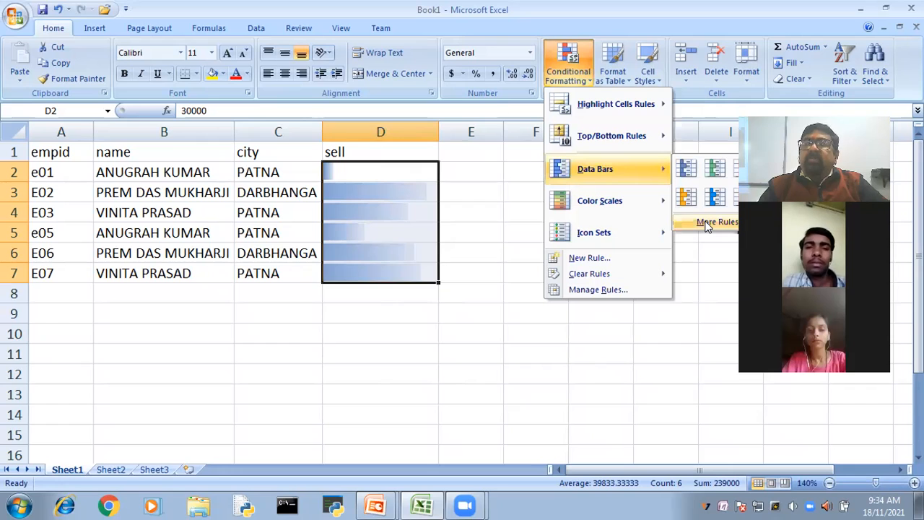
pyautogui.click(706, 223)
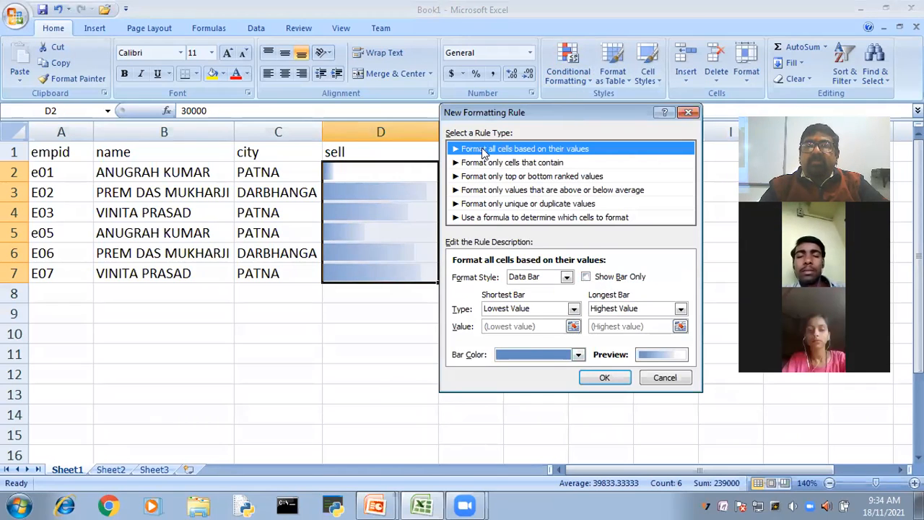
pyautogui.moveTo(571, 113); pyautogui.dragTo(647, 103)
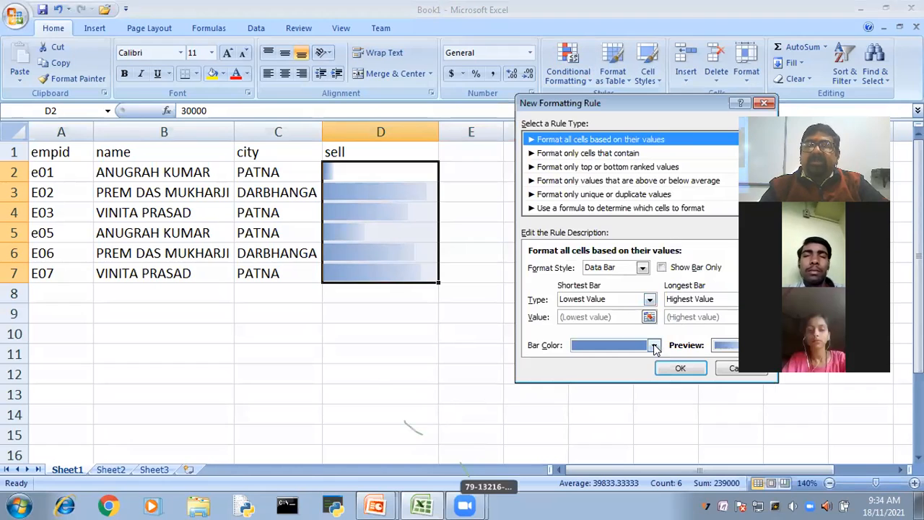
pyautogui.click(654, 348)
pyautogui.click(641, 419)
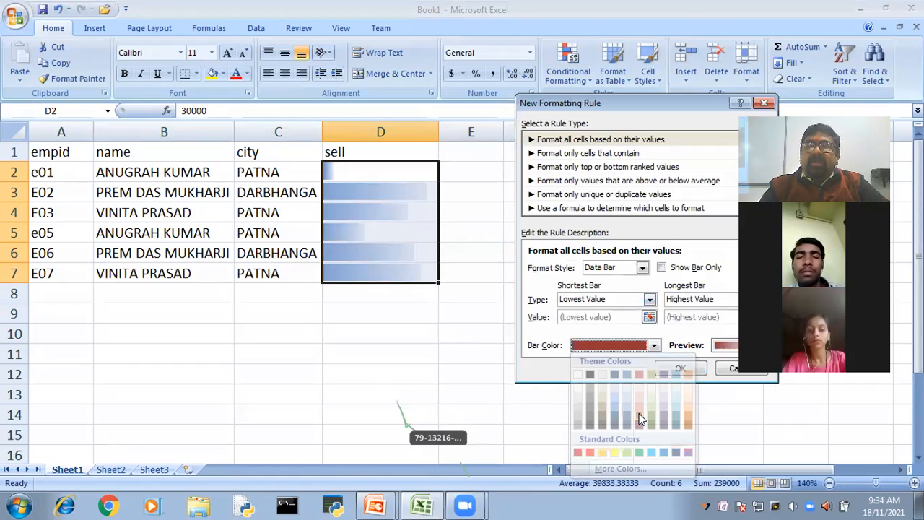
pyautogui.click(689, 370)
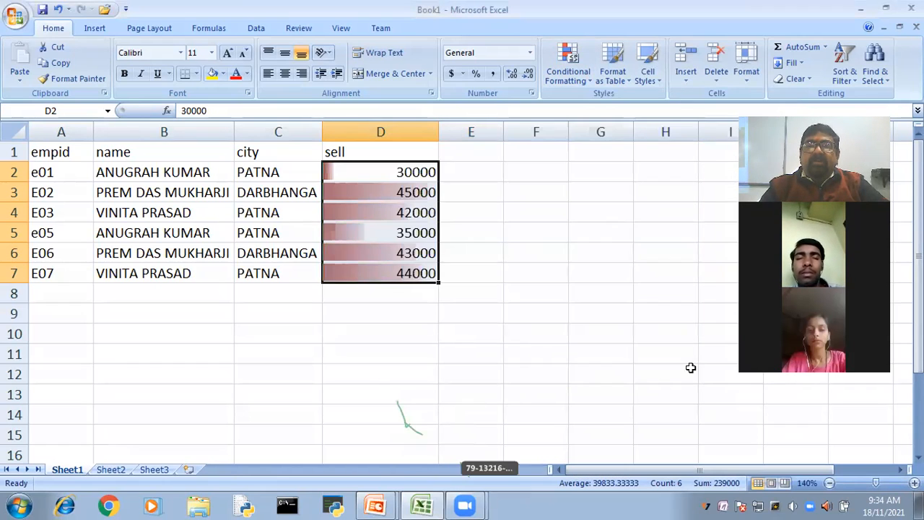
pyautogui.click(617, 346)
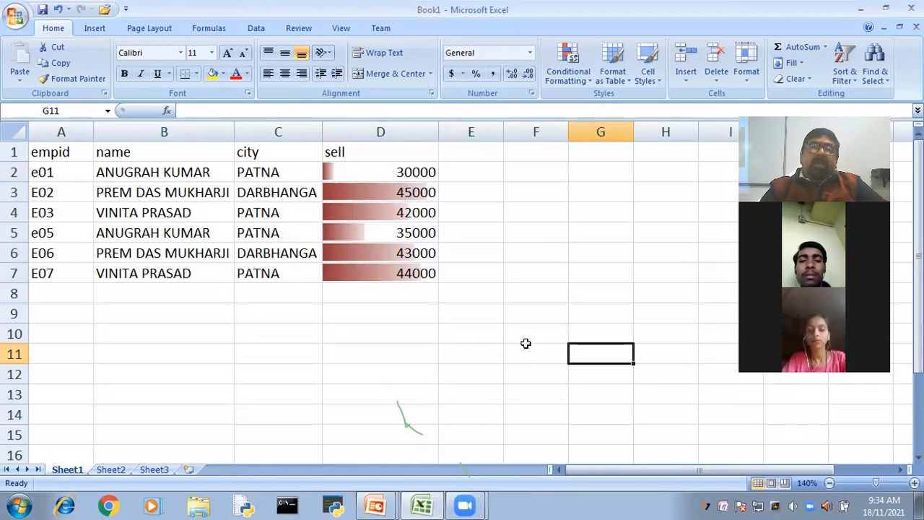
# - Clear the conditional formatting rules from the selected sell values in D2:D7
pyautogui.moveTo(350, 174); pyautogui.dragTo(343, 265)
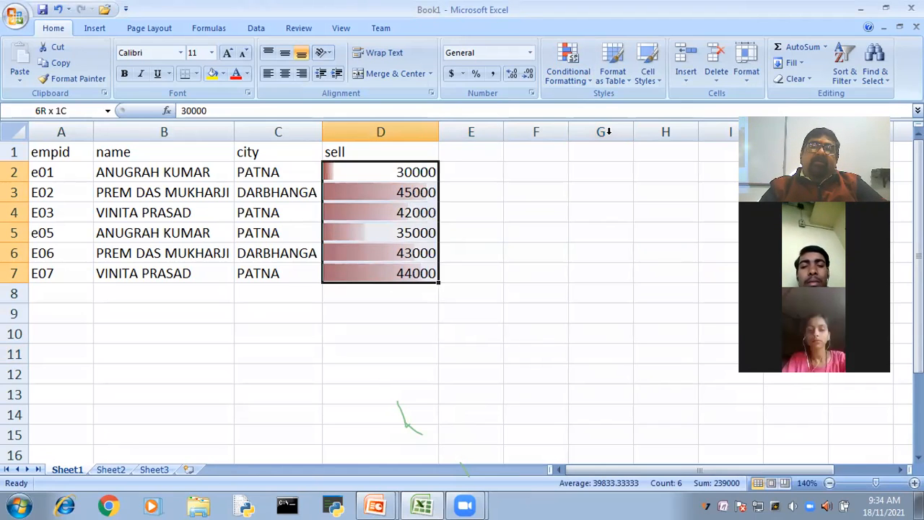
pyautogui.click(573, 70)
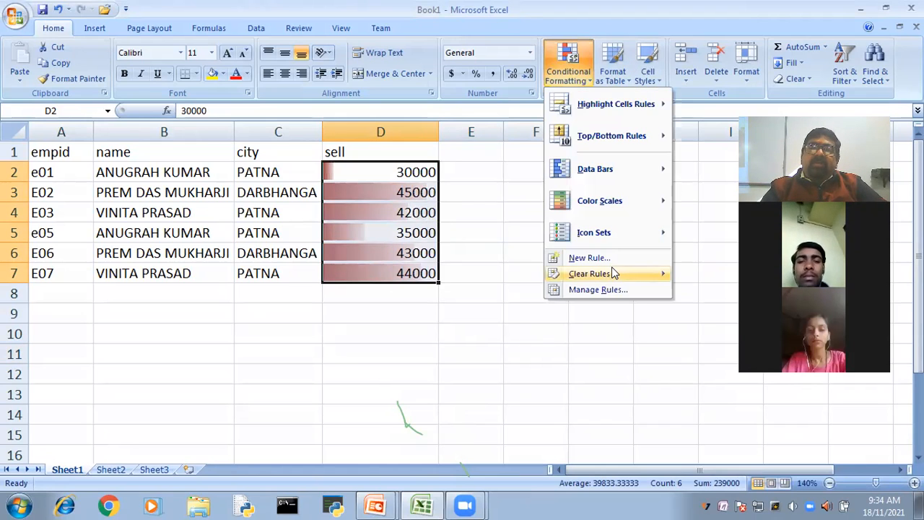
pyautogui.click(695, 271)
# - Apply the Green - Yellow - Red color scale to the sell values in D2:D7
pyautogui.click(568, 70)
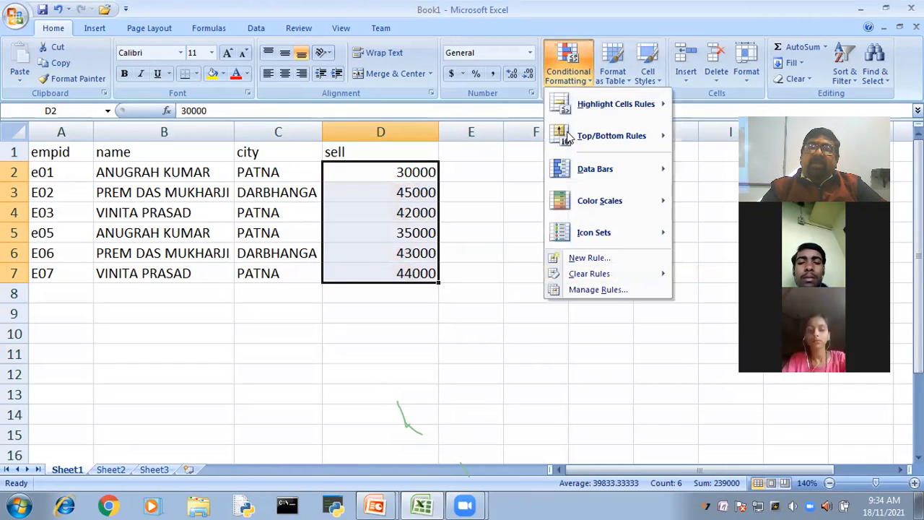
pyautogui.moveTo(581, 210)
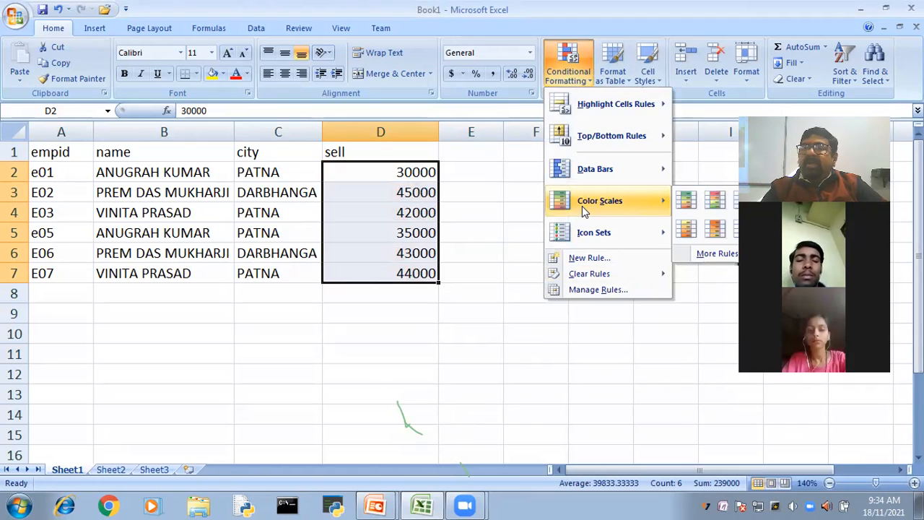
pyautogui.click(680, 200)
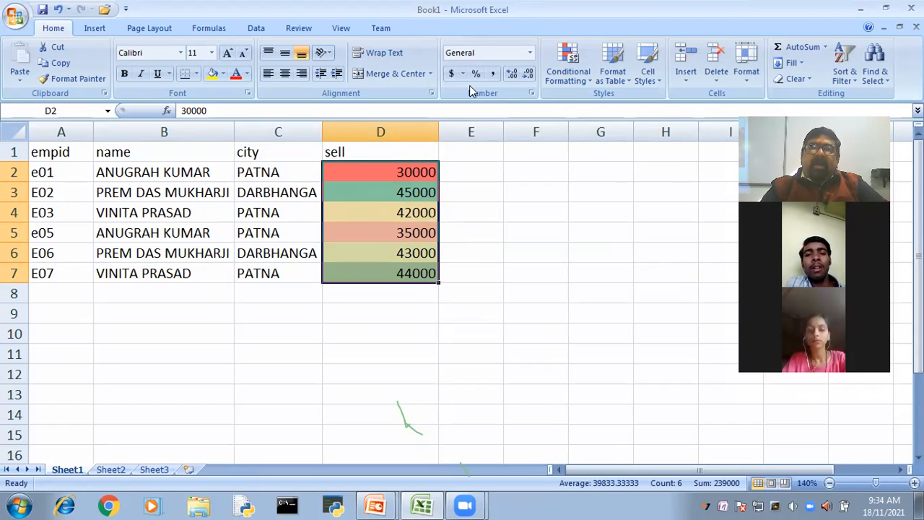
# - Start a new color scale rule for the sell values in D2:D7 using the 2-Color Scale format style
pyautogui.click(568, 69)
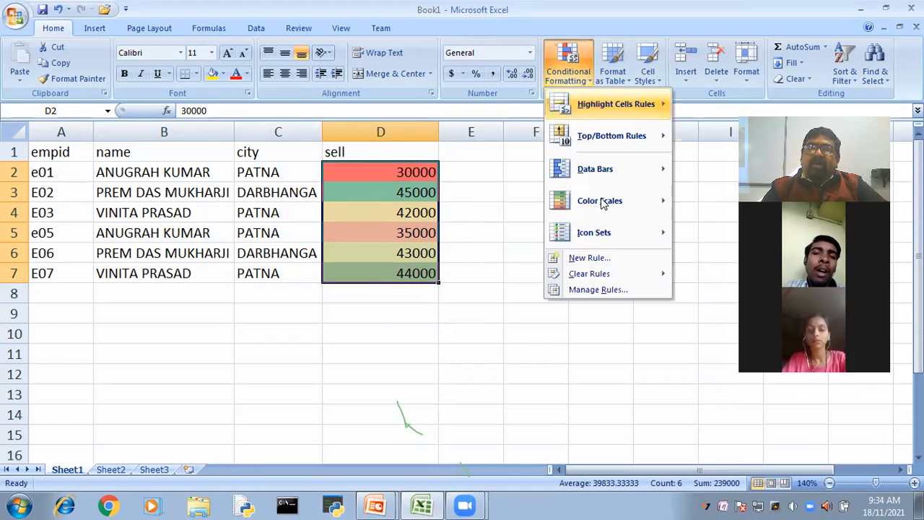
pyautogui.moveTo(650, 201)
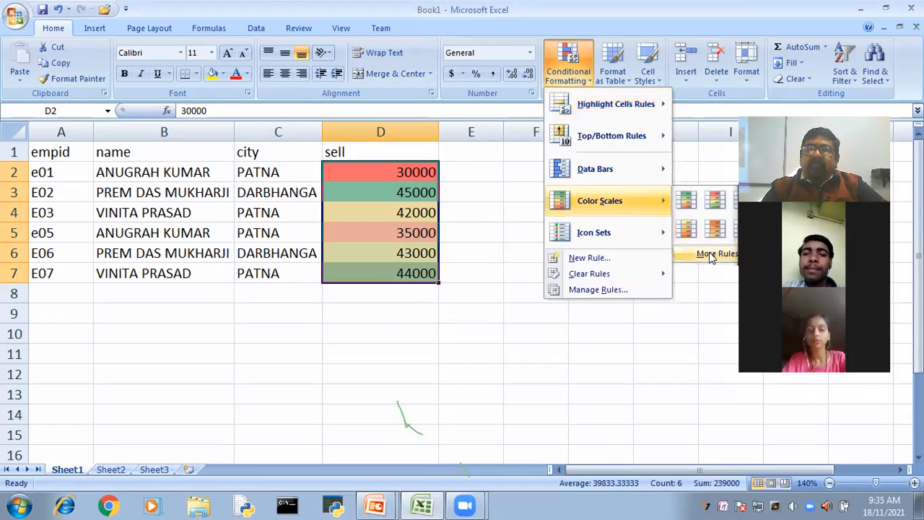
pyautogui.click(711, 256)
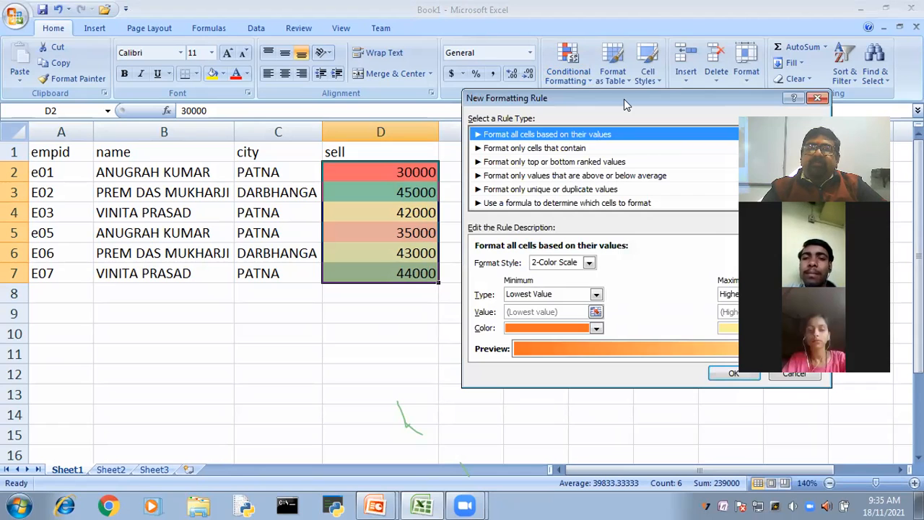
pyautogui.moveTo(623, 99); pyautogui.dragTo(584, 16)
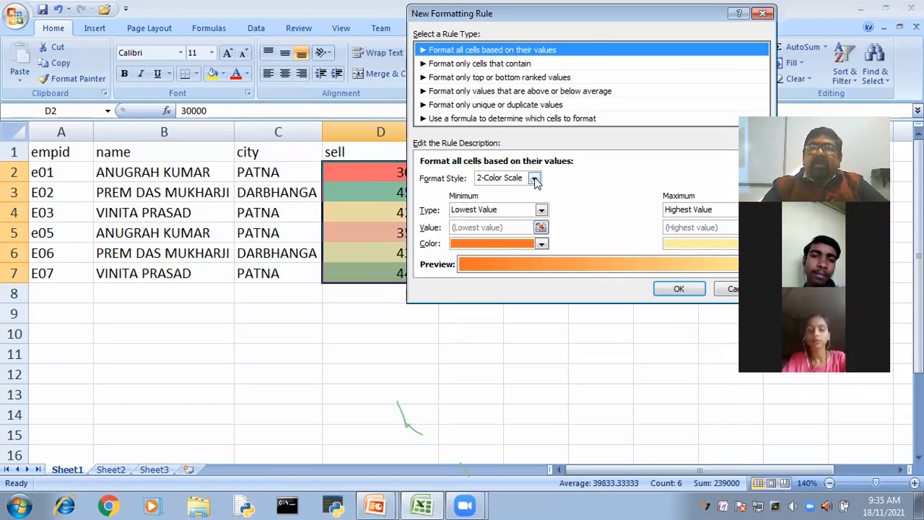
pyautogui.click(534, 178)
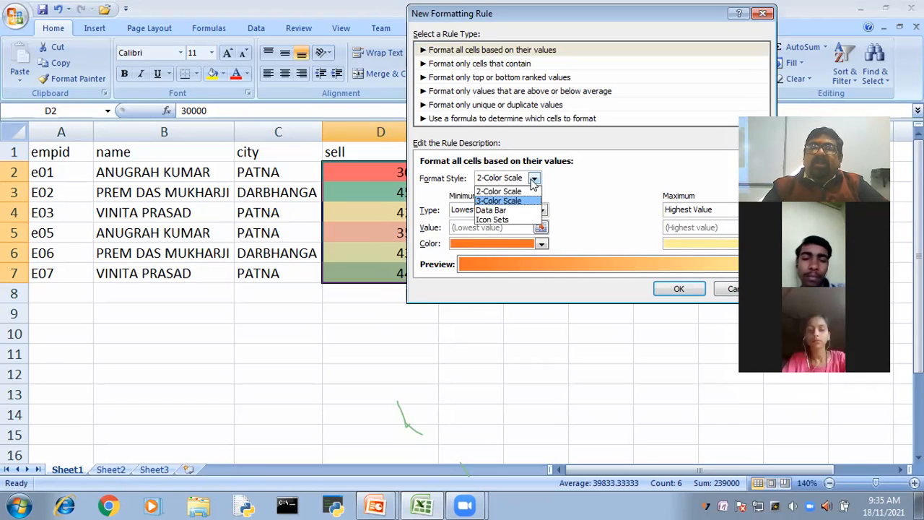
pyautogui.click(524, 194)
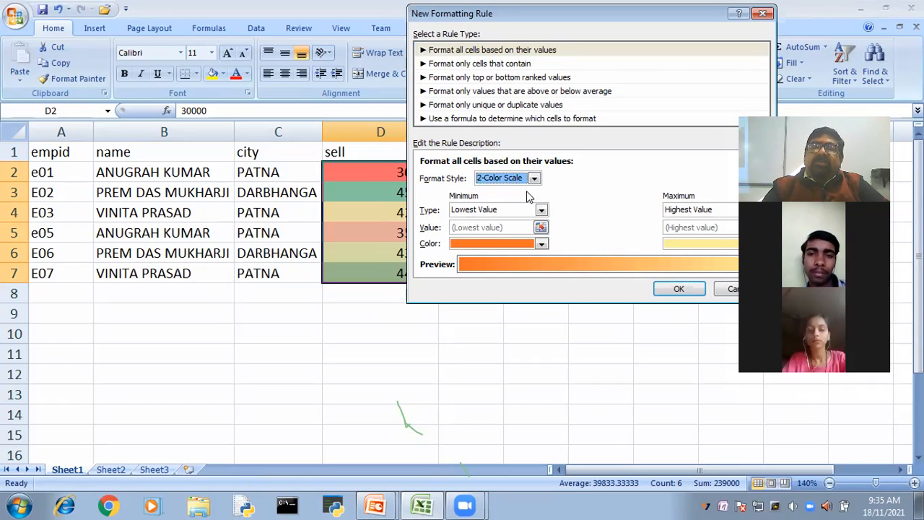
# - Set the scale's minimum to the Number type with value 10000 and a very light red colour
pyautogui.click(540, 210)
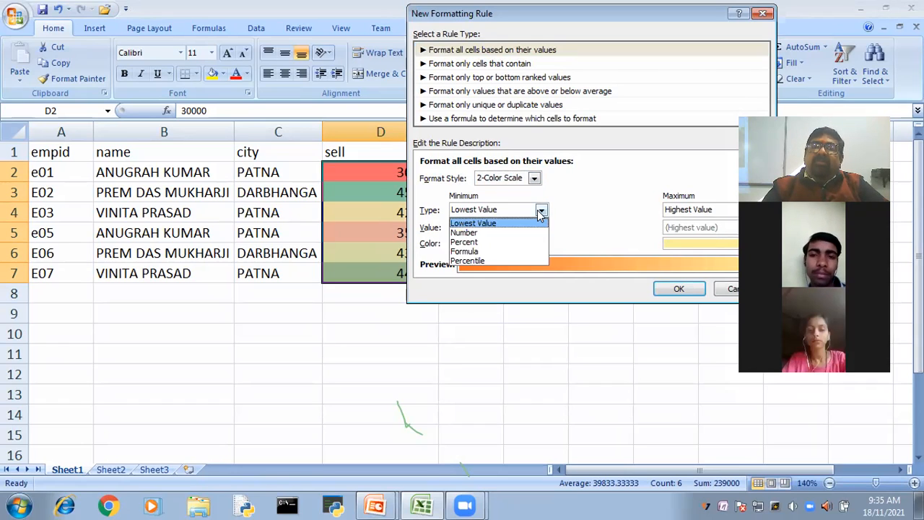
pyautogui.click(474, 234)
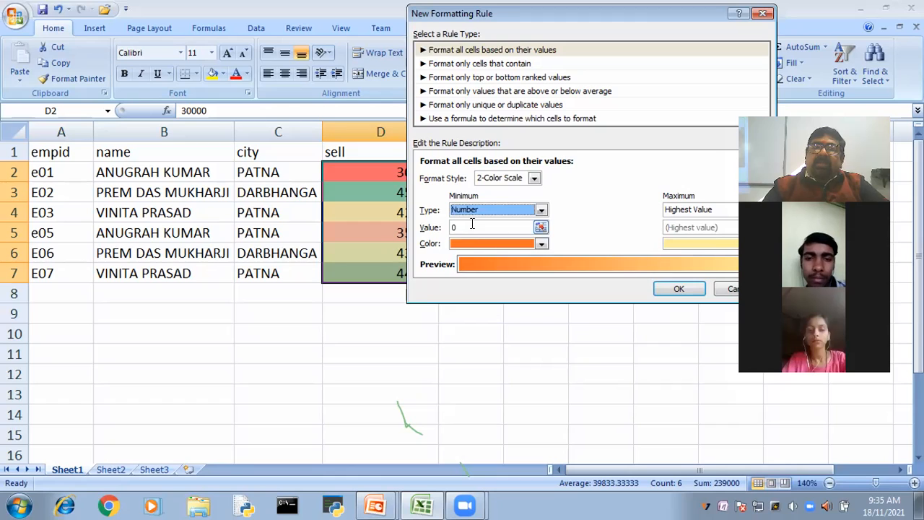
pyautogui.click(471, 226)
pyautogui.write('10000')
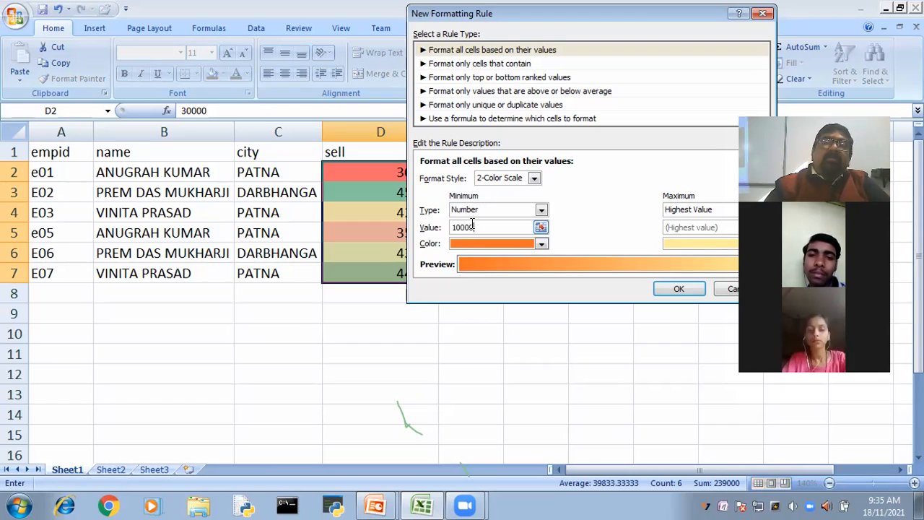
pyautogui.click(541, 243)
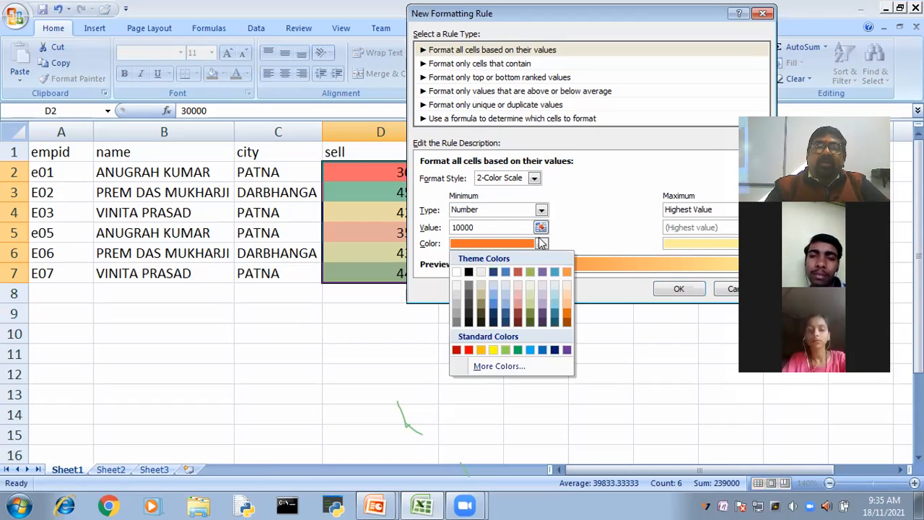
pyautogui.click(515, 284)
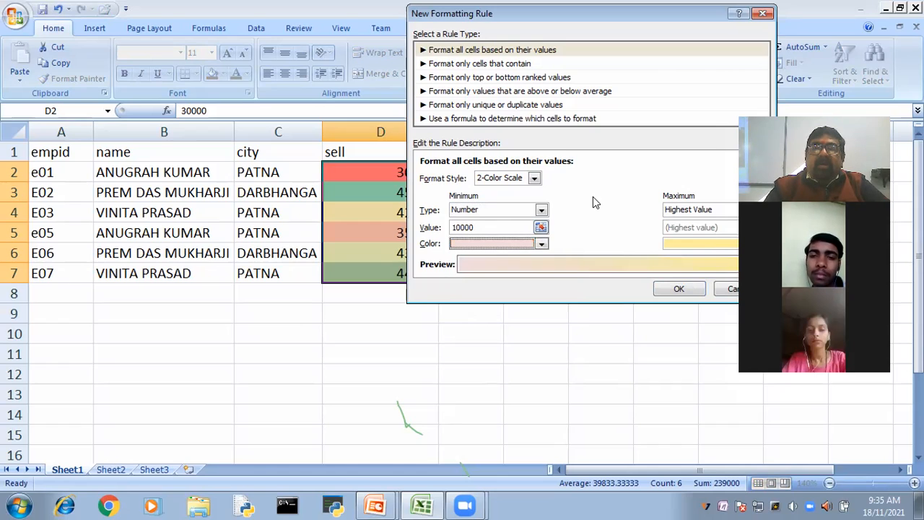
# - Set the scale's maximum to Number 50000 with a dark red colour and apply the rule to D2:D7
pyautogui.click(697, 210)
pyautogui.click(697, 233)
pyautogui.press('BackSpace')
pyautogui.write('50000')
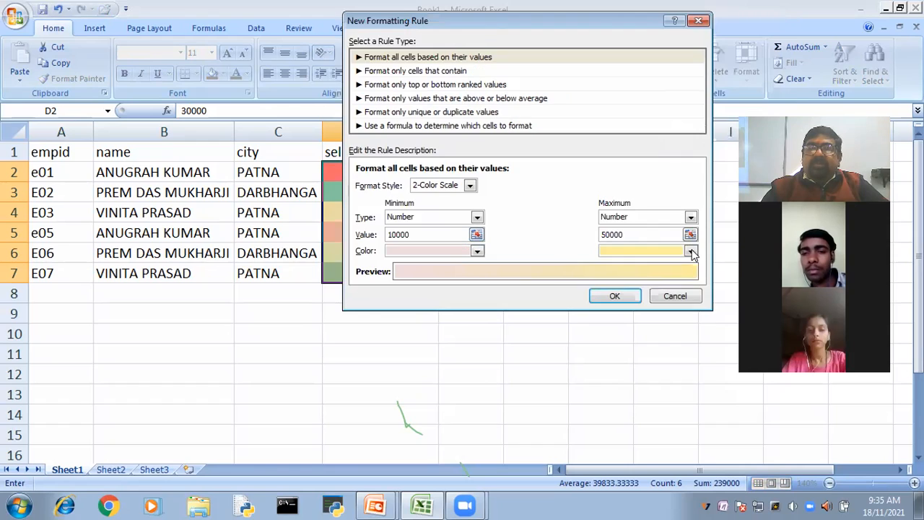
pyautogui.click(691, 251)
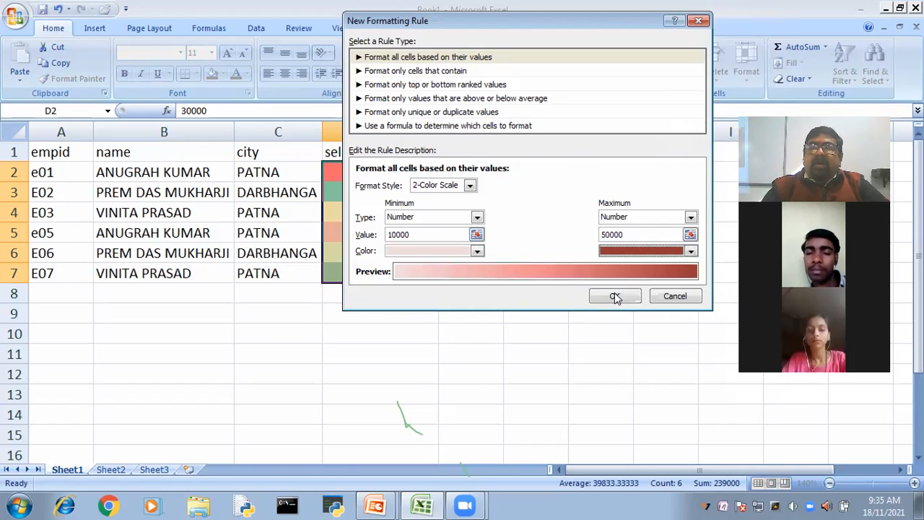
pyautogui.click(614, 296)
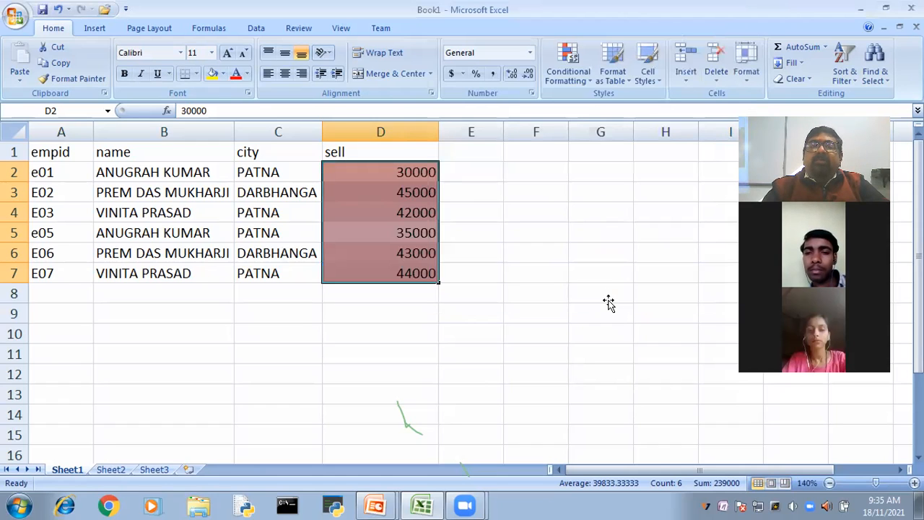
pyautogui.click(608, 301)
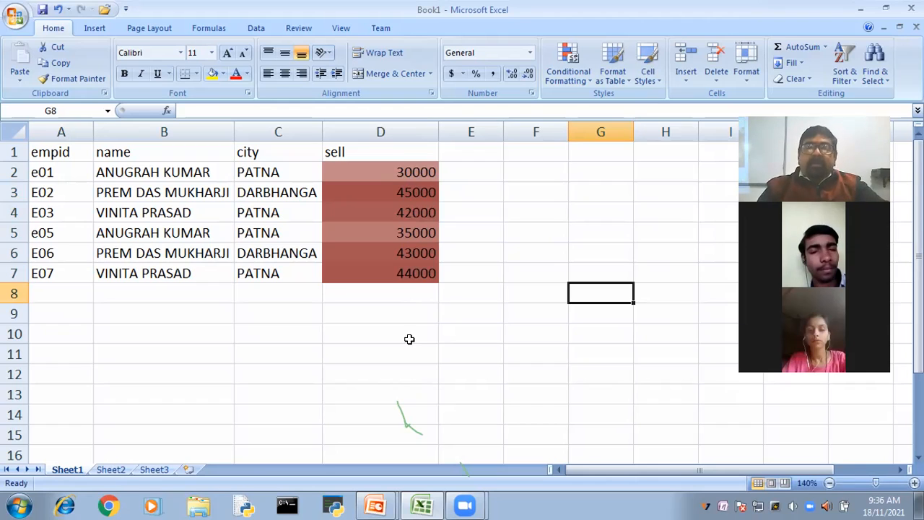
pyautogui.click(366, 234)
pyautogui.click(365, 211)
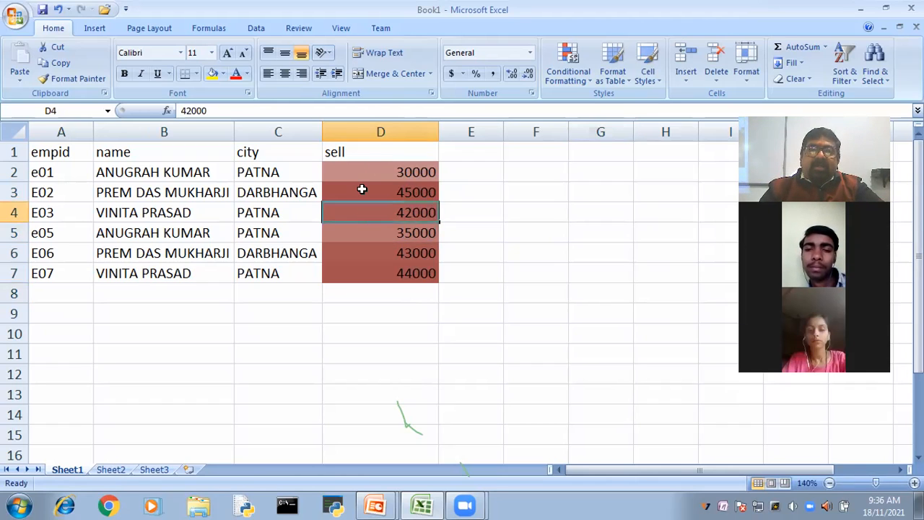
pyautogui.click(362, 189)
pyautogui.click(365, 250)
# - Clear the conditional formatting rules from the sell values in D2:D7
pyautogui.moveTo(381, 158); pyautogui.dragTo(379, 274)
pyautogui.click(533, 264)
pyautogui.click(568, 70)
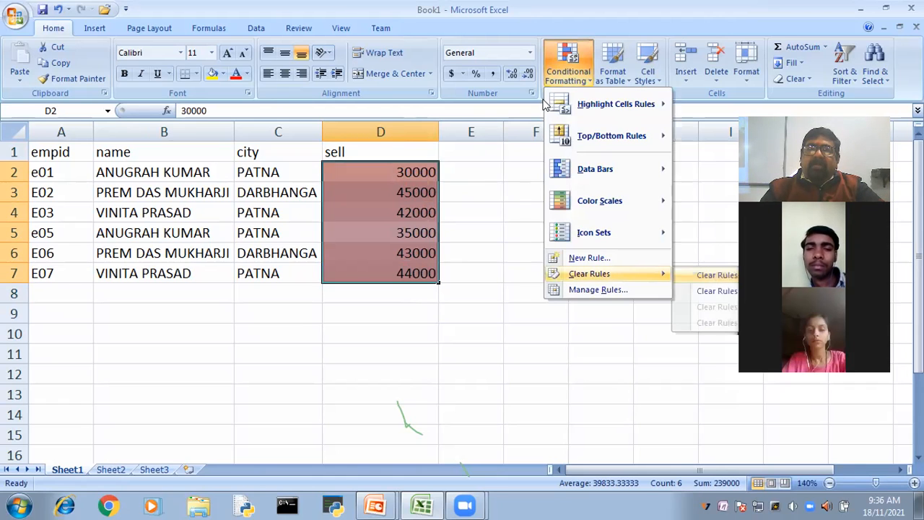
pyautogui.click(722, 274)
# - Apply the 3 Arrows (Colored) icon set to the sell values in D2:D7
pyautogui.click(568, 70)
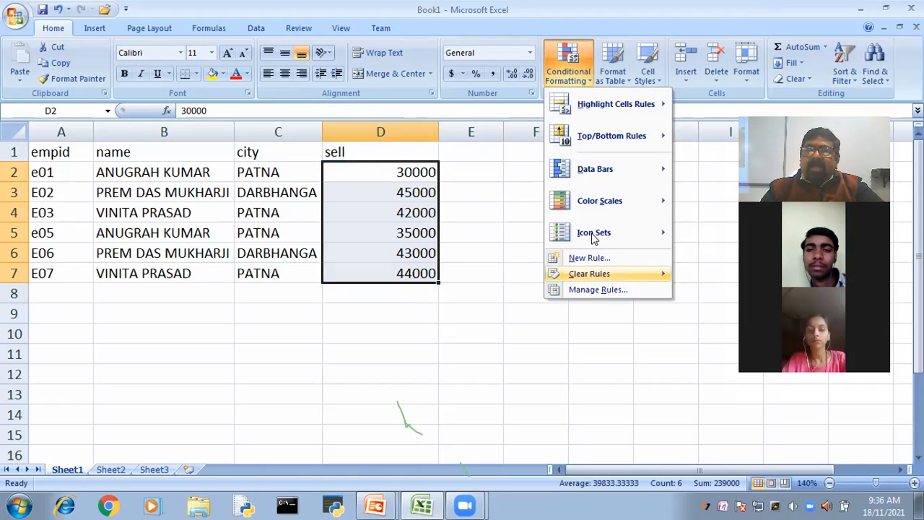
pyautogui.moveTo(593, 238)
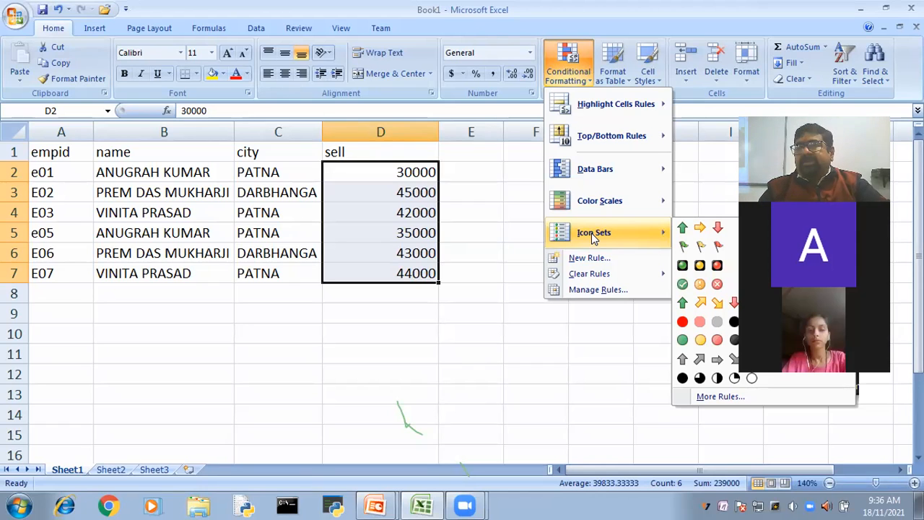
pyautogui.click(718, 231)
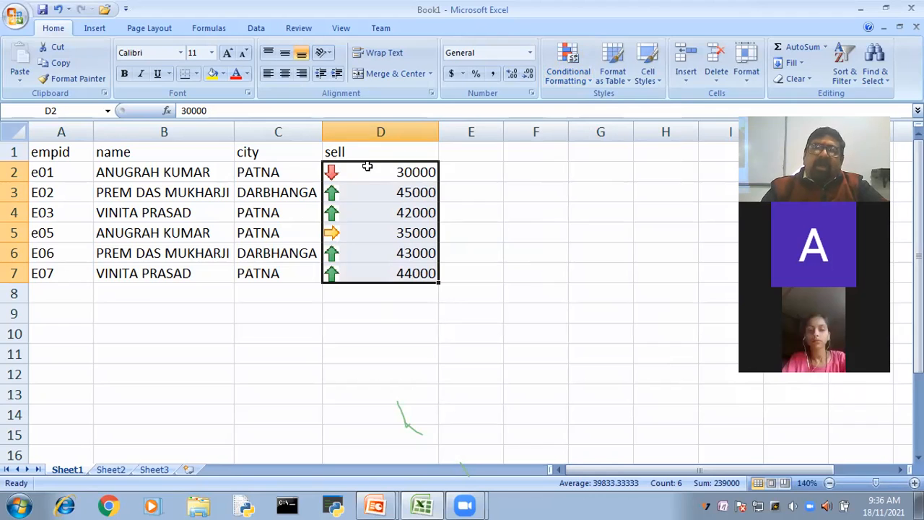
# - Start a custom icon set rule for D2:D7 with the 3 Arrows (Colored) icon style
pyautogui.click(568, 71)
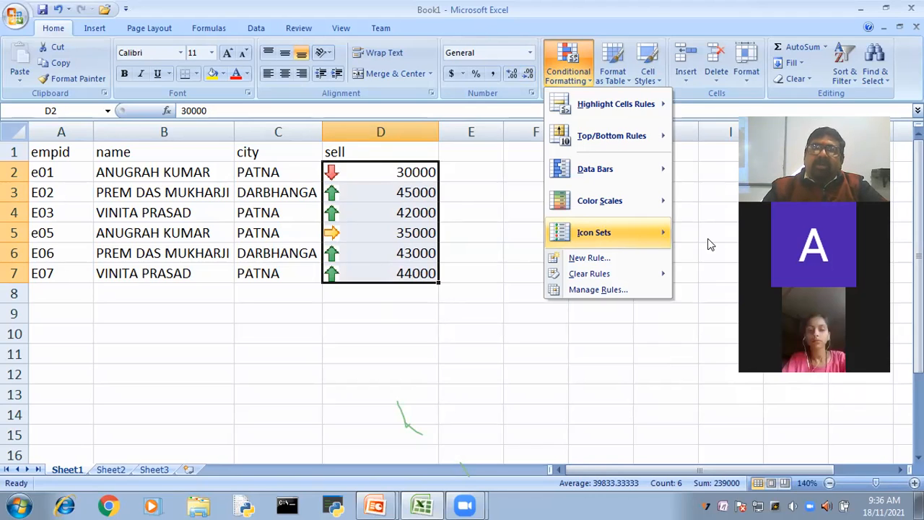
pyautogui.click(724, 397)
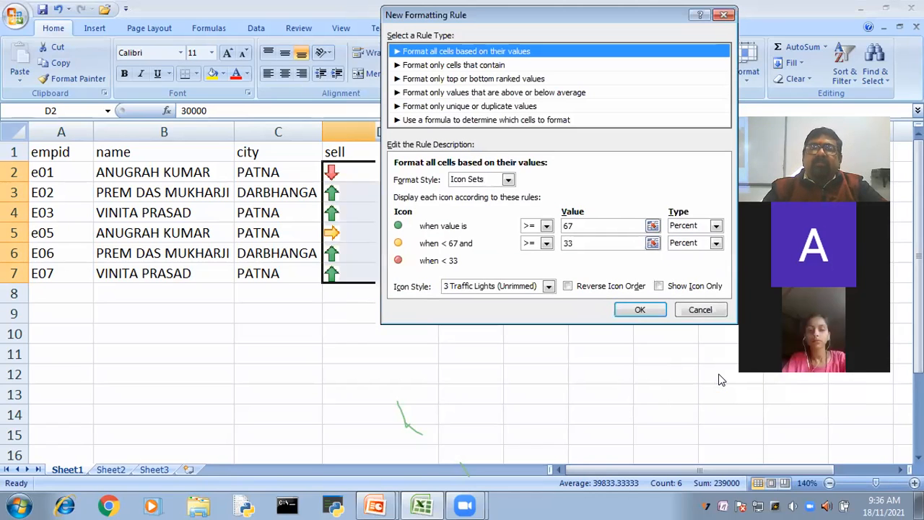
pyautogui.moveTo(462, 14); pyautogui.dragTo(452, 11)
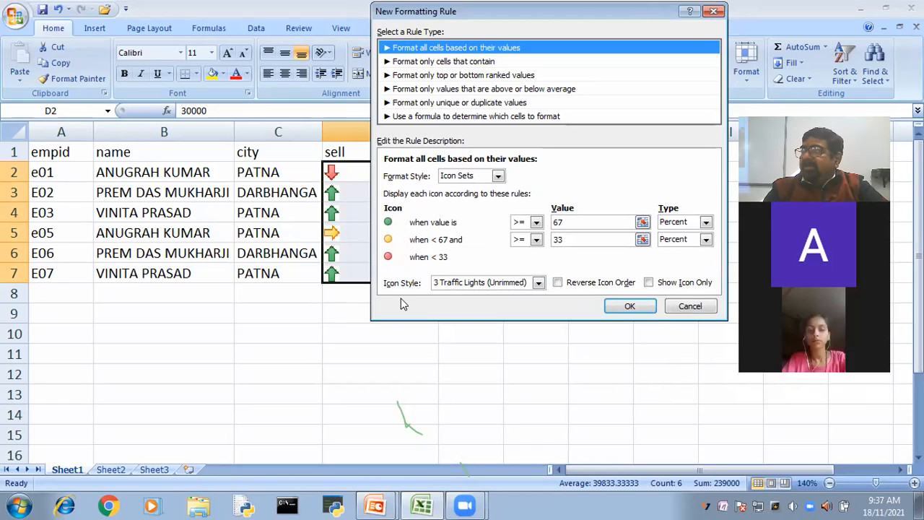
pyautogui.click(539, 284)
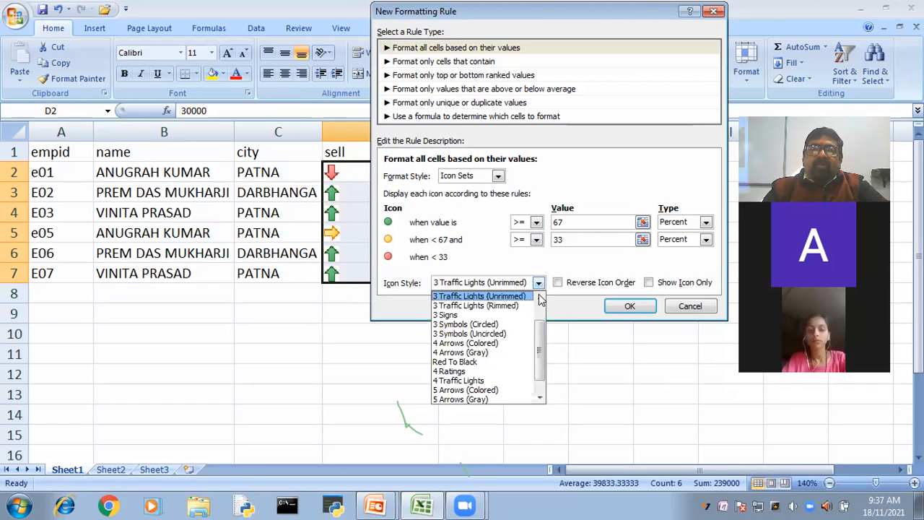
pyautogui.scroll(1, 539, 299)
pyautogui.scroll(1, 498, 300)
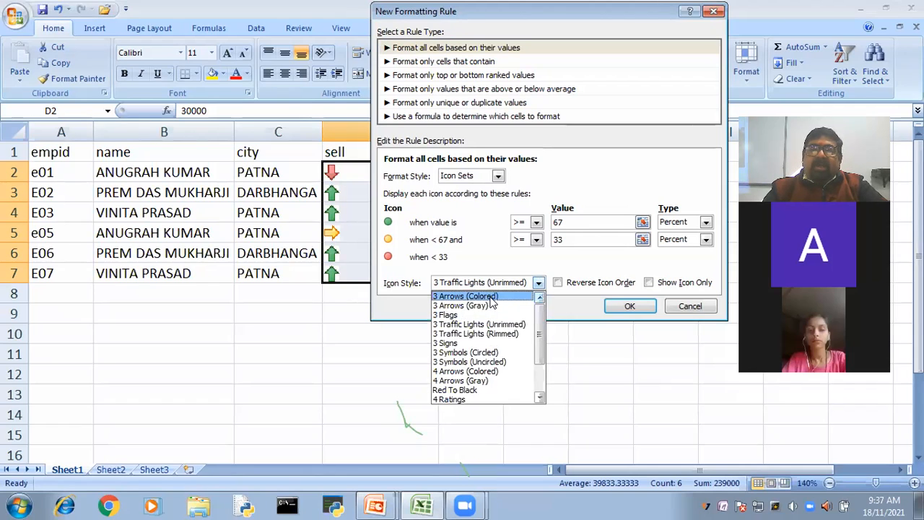
pyautogui.click(491, 298)
pyautogui.click(491, 298)
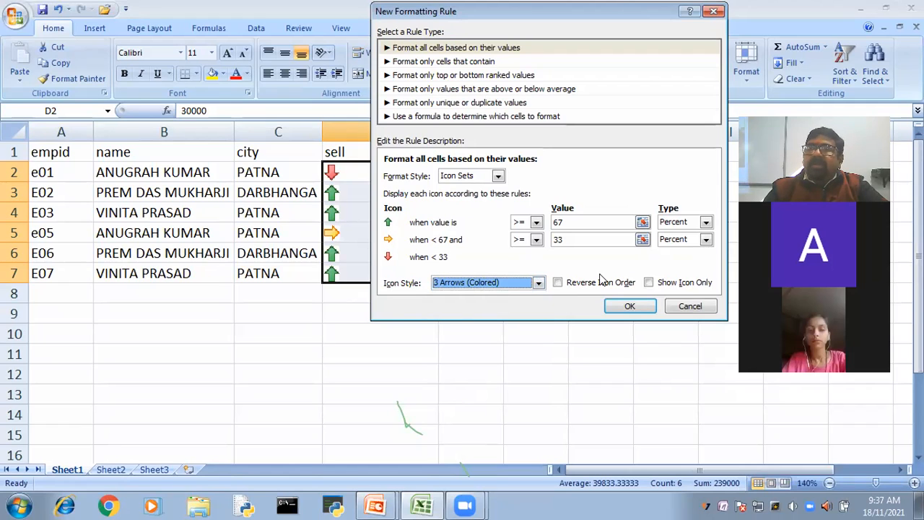
# - Change the value type of both the green and yellow arrow conditions to Number
pyautogui.click(708, 223)
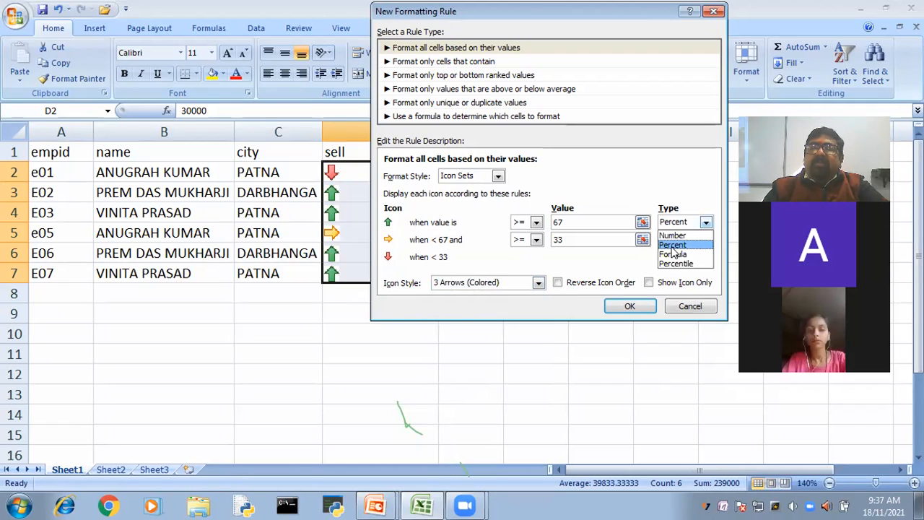
pyautogui.click(678, 233)
pyautogui.click(699, 241)
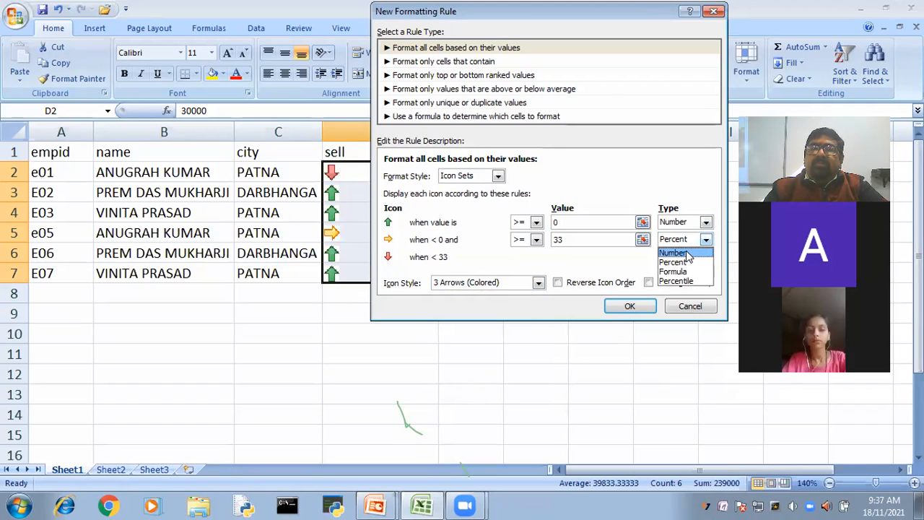
pyautogui.click(687, 254)
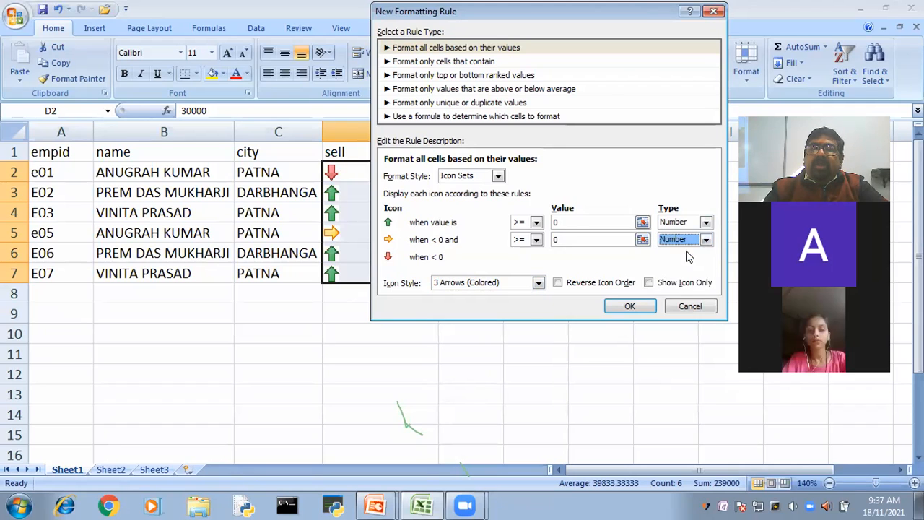
pyautogui.click(574, 222)
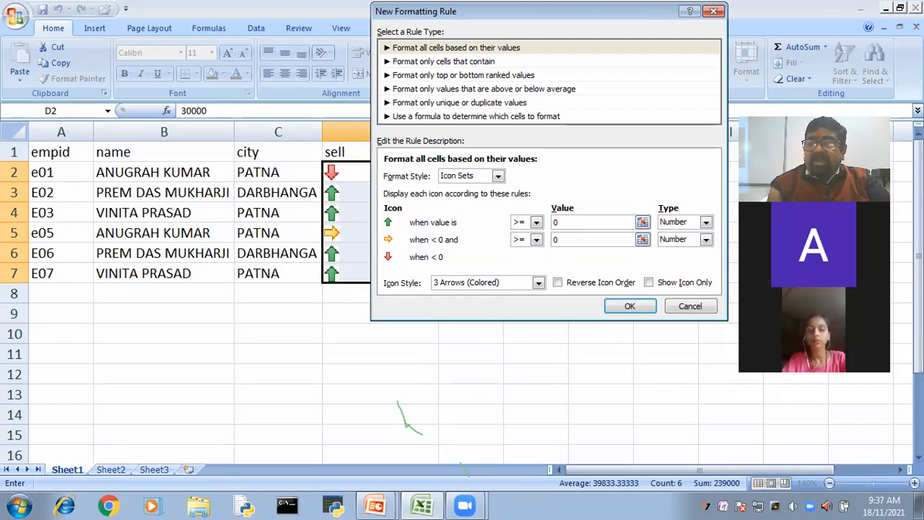
pyautogui.write('3')
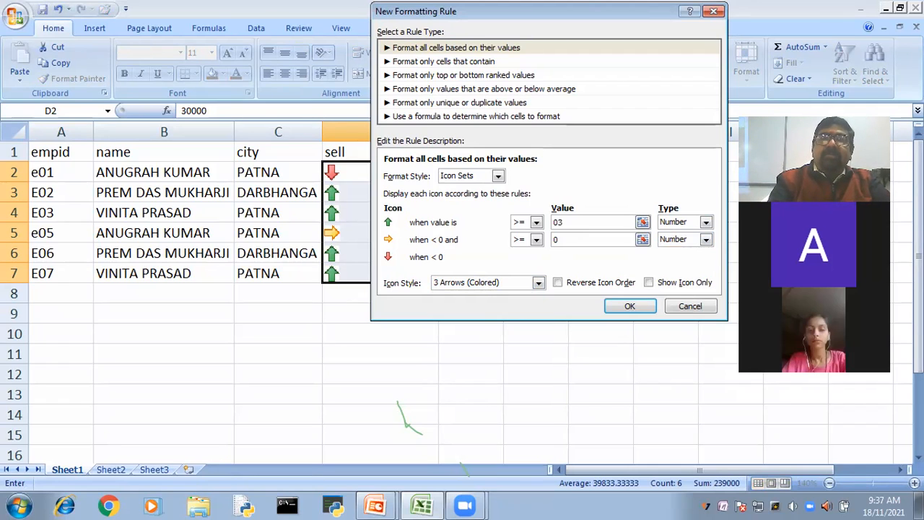
pyautogui.write('00')
pyautogui.press('BackSpace')
pyautogui.press('BackSpace')
pyautogui.press('BackSpace')
pyautogui.press('BackSpace')
pyautogui.write('30000')
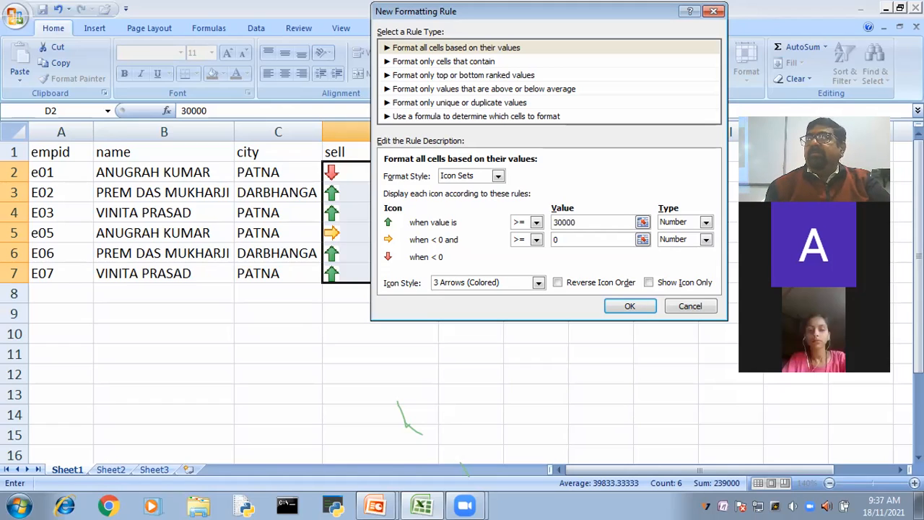
# - Set the green up arrow to display when the value is at least 40000
pyautogui.press('BackSpace')
pyautogui.press('BackSpace')
pyautogui.press('BackSpace')
pyautogui.press('BackSpace')
pyautogui.press('BackSpace')
pyautogui.write('40000')
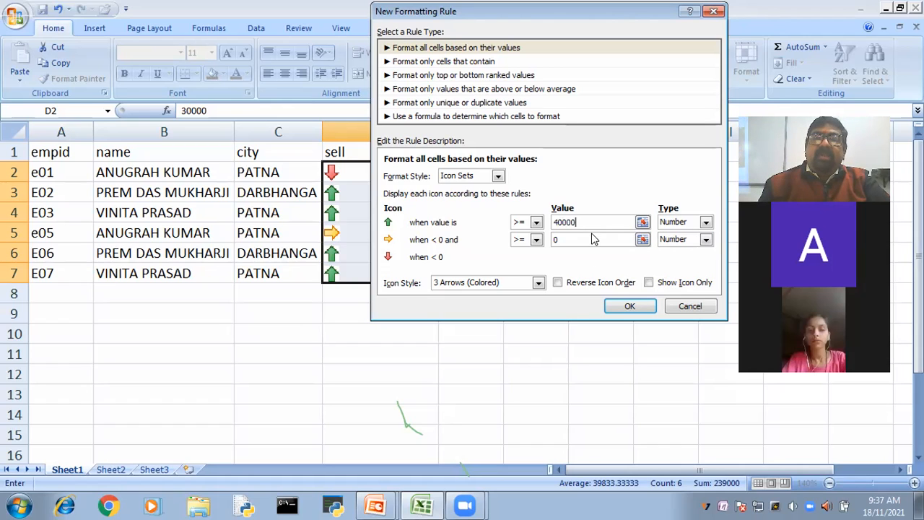
# - Set the lower limit of the yellow sideways arrow condition to 30000
pyautogui.click(582, 240)
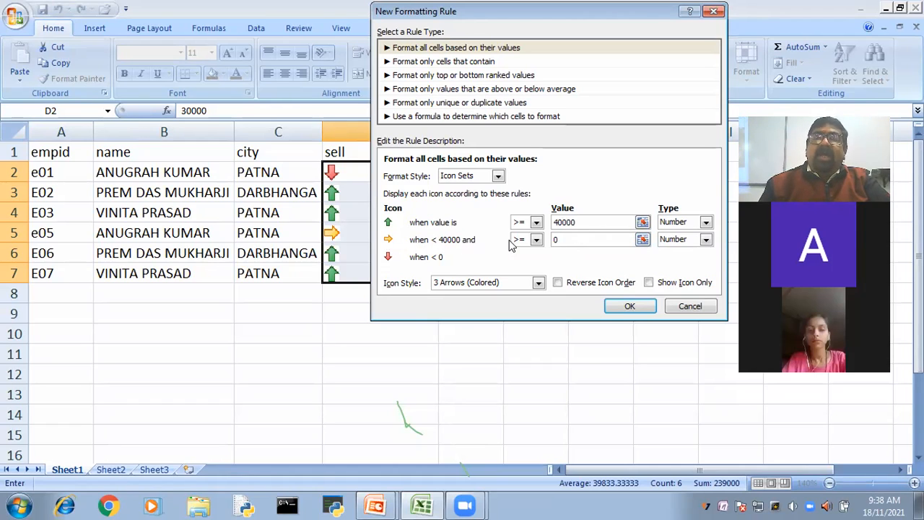
pyautogui.click(575, 239)
pyautogui.press('BackSpace')
pyautogui.write('30000')
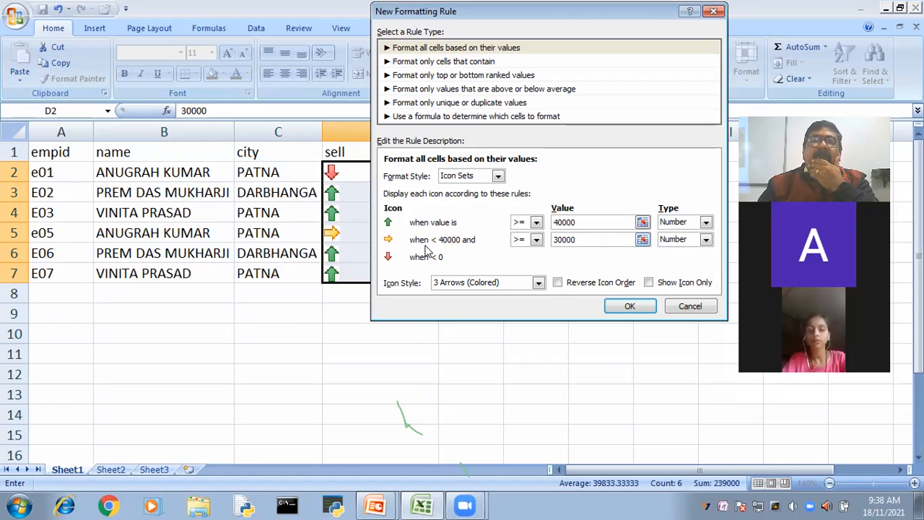
# - Apply the custom arrow icon set rule to D2:D7 and change the sell value in D2 to 28000
pyautogui.click(632, 306)
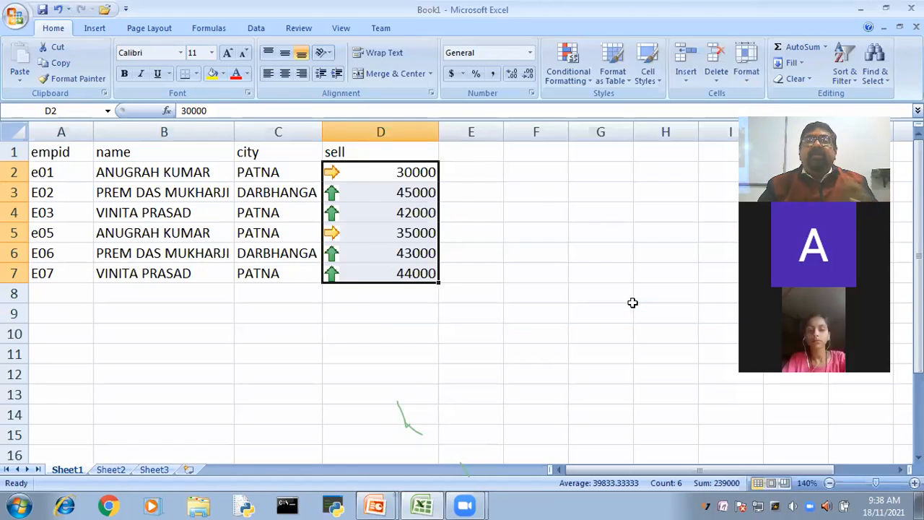
pyautogui.click(632, 309)
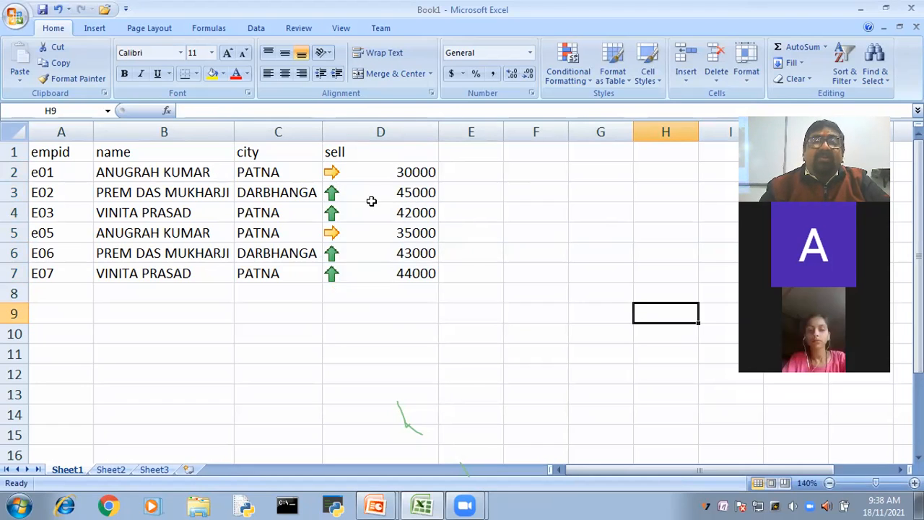
pyautogui.click(414, 177)
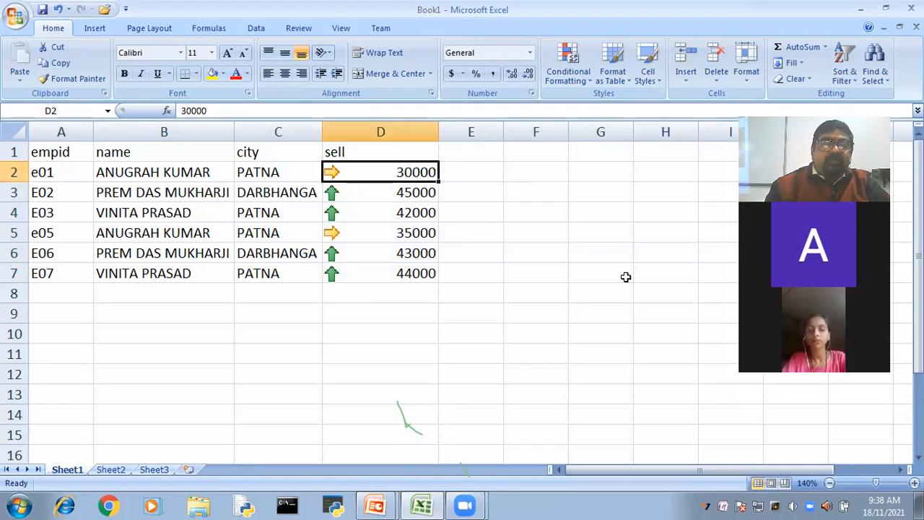
pyautogui.write('2')
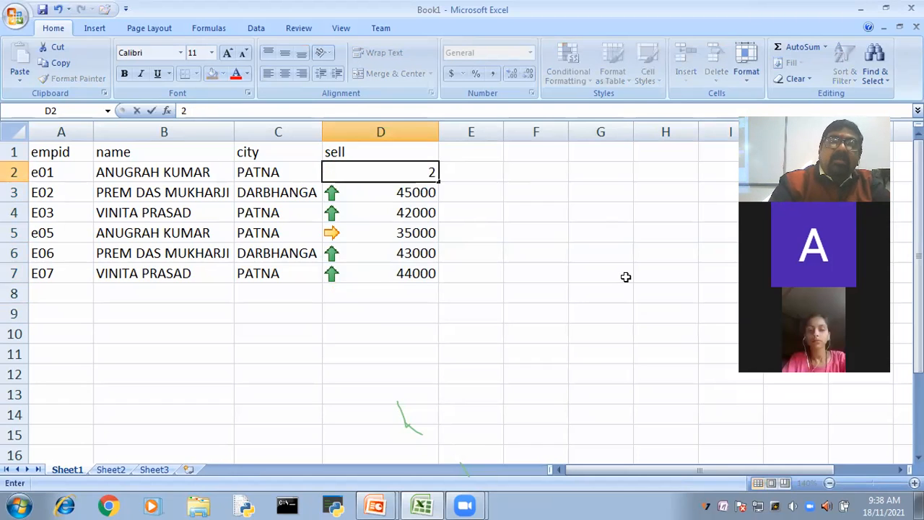
pyautogui.write('8000')
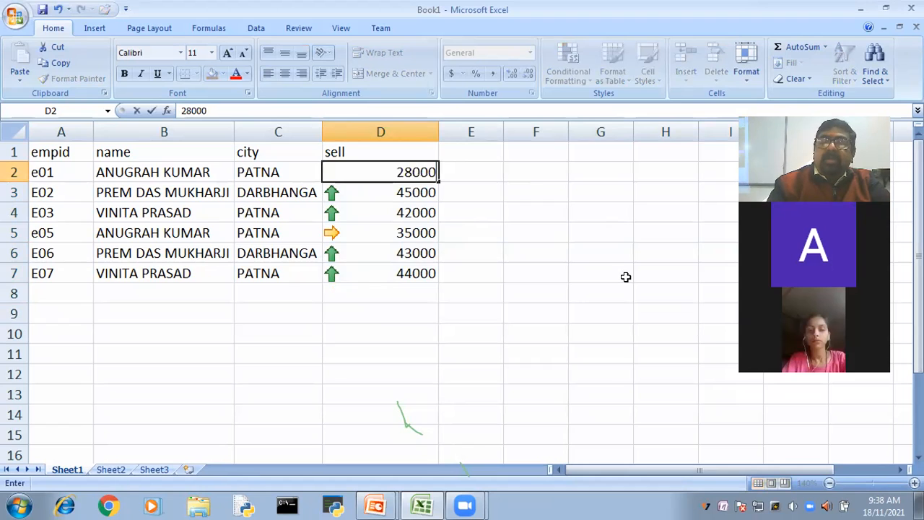
pyautogui.press('Return')
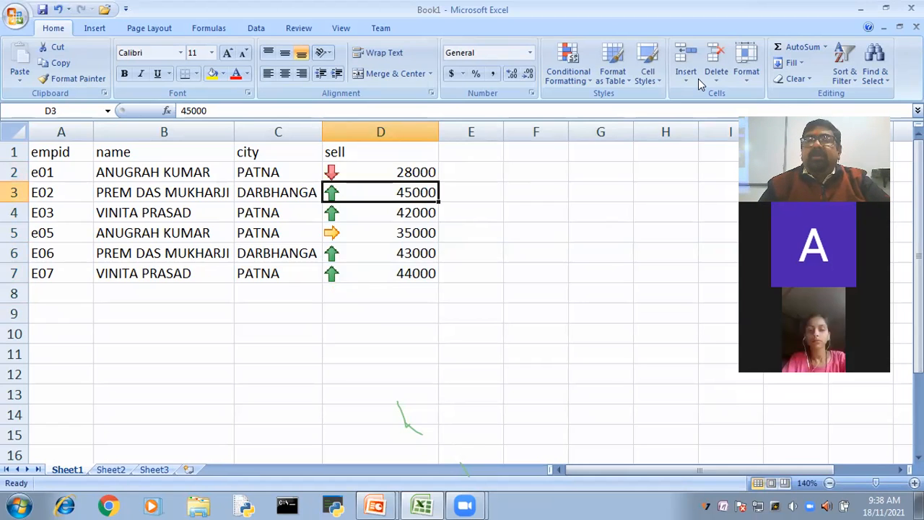
pyautogui.press('Up')
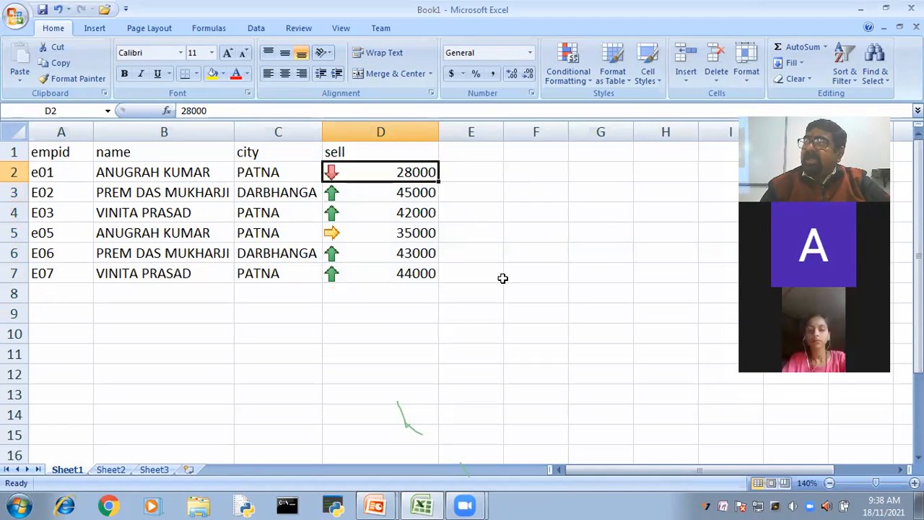
# - Examine the arrow icons against the sell values in D2:D7, cell by cell and as a whole range
pyautogui.click(382, 198)
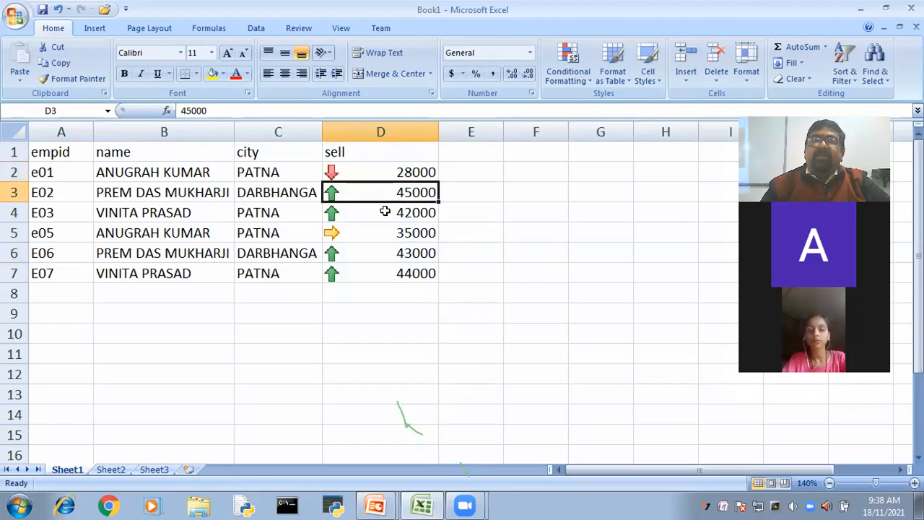
pyautogui.click(385, 211)
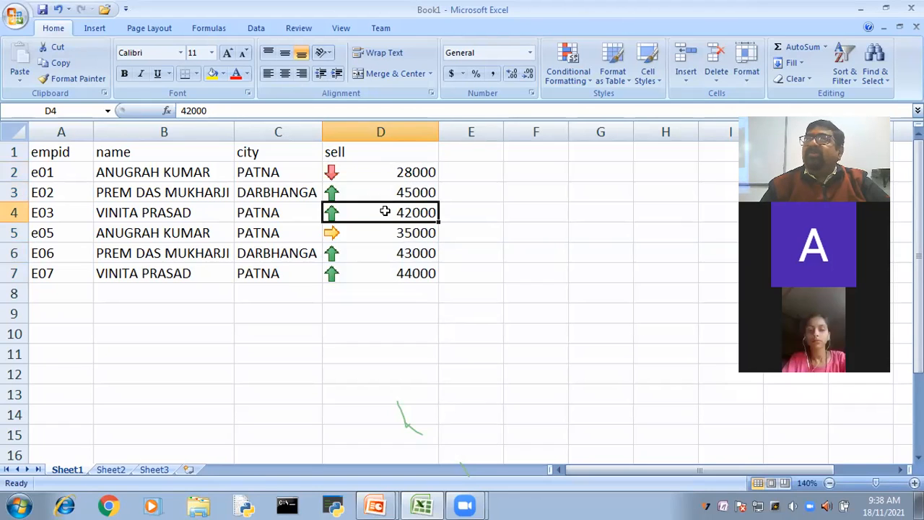
pyautogui.click(379, 236)
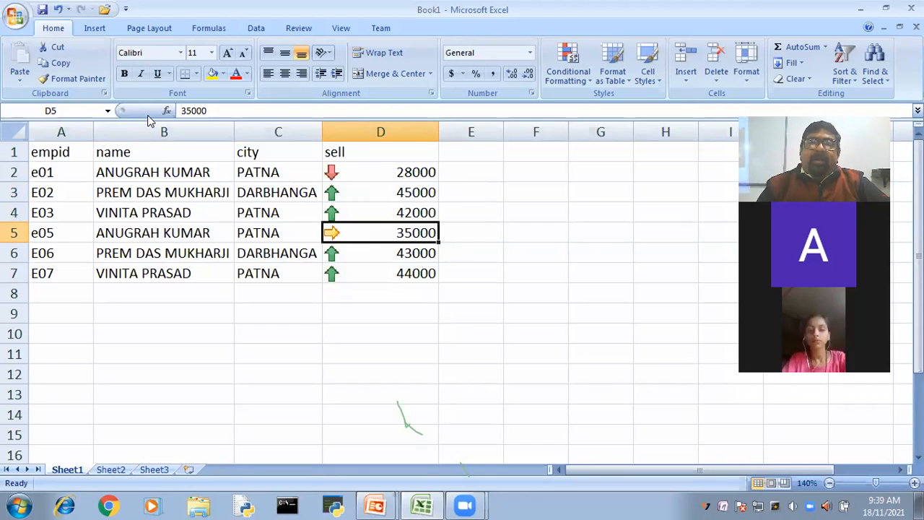
pyautogui.click(482, 194)
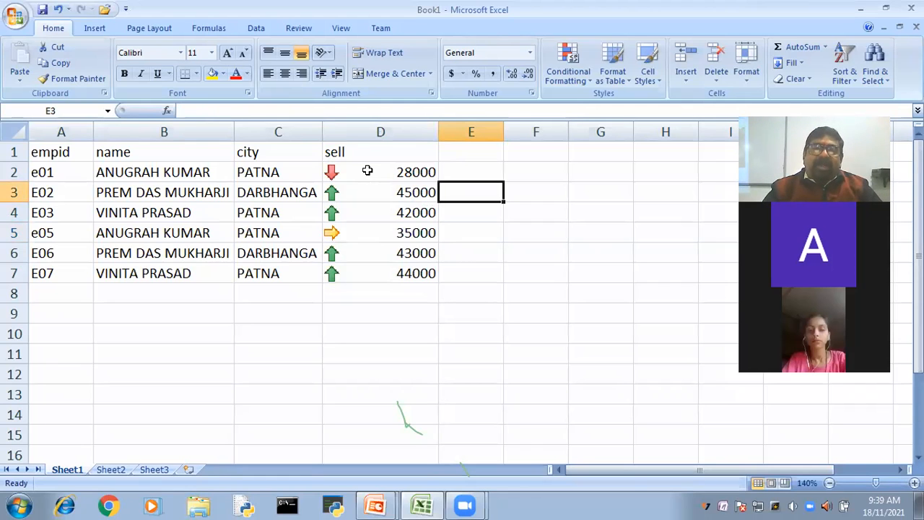
pyautogui.moveTo(368, 170); pyautogui.dragTo(365, 209)
pyautogui.hotkey('ctrl', 'shift', 'Down')
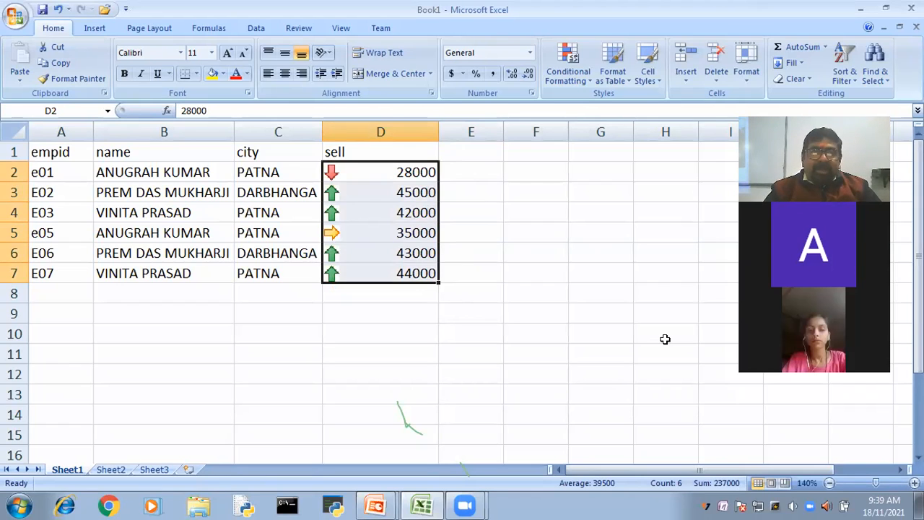
pyautogui.click(338, 234)
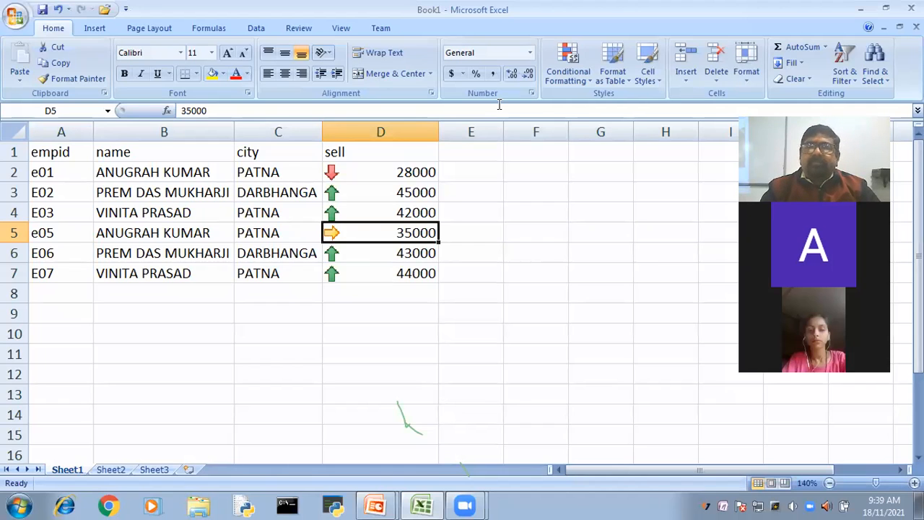
# - Switch to the PowerPoint slide show with the Top/Bottom Rules slide
pyautogui.hotkey('alt', 'Tab')
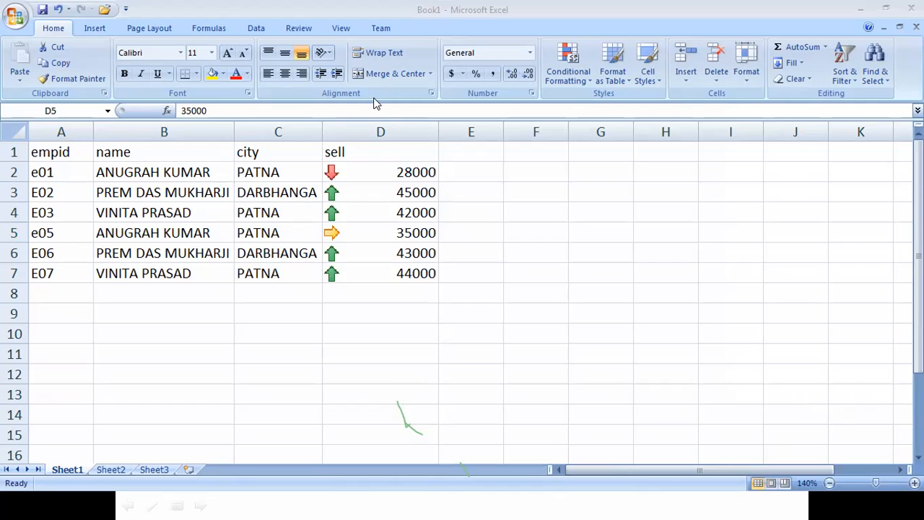
pyautogui.hotkey('alt', 'Tab')
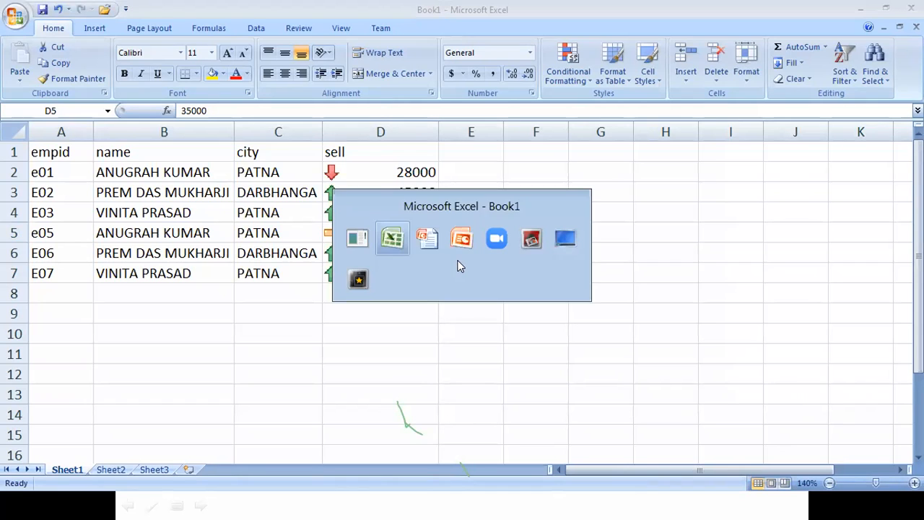
pyautogui.hotkey('alt', 'Tab')
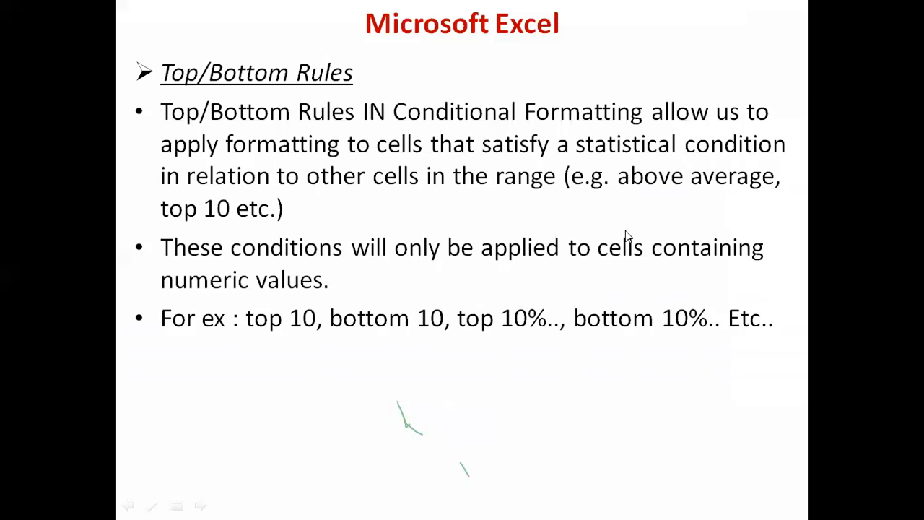
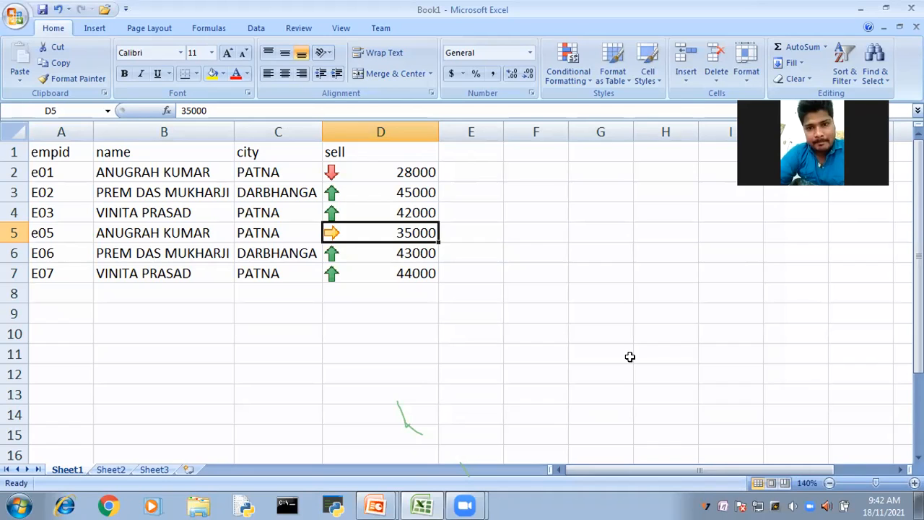
# - Clear the icon set conditional formatting rule from the sell values in D2:D7
pyautogui.moveTo(351, 171); pyautogui.dragTo(358, 269)
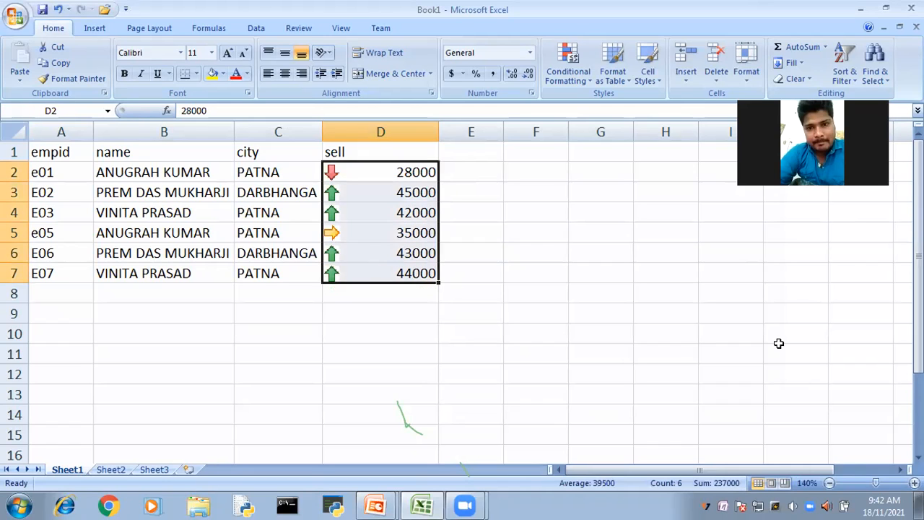
pyautogui.click(569, 58)
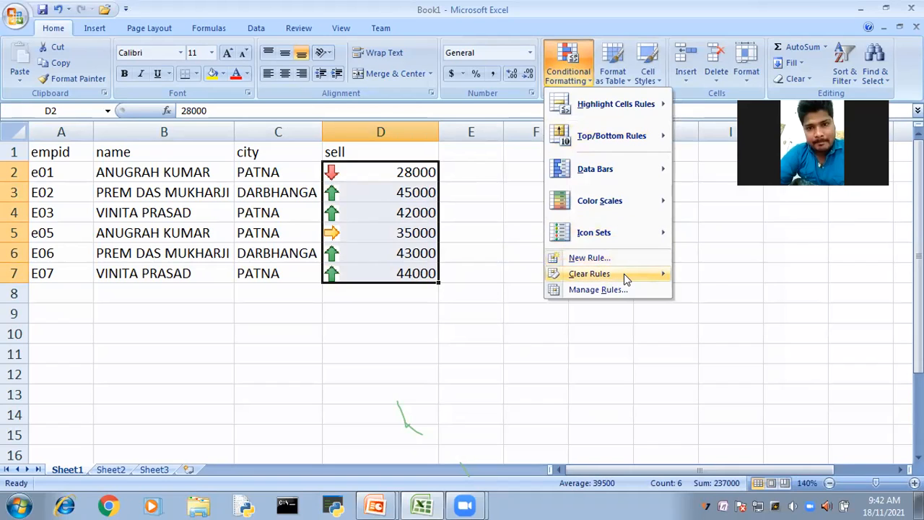
pyautogui.moveTo(624, 274)
pyautogui.click(710, 274)
pyautogui.click(710, 274)
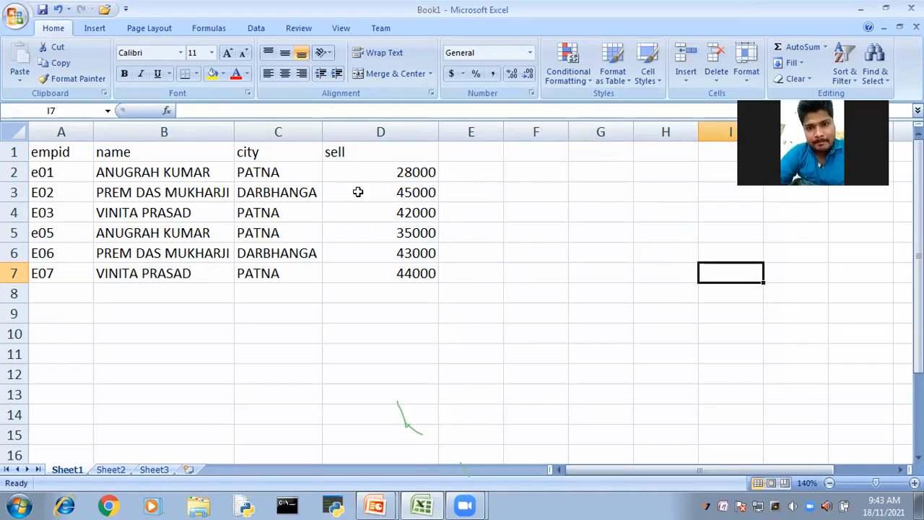
# - Start a new formatting rule for D2:D7 that uses a formula to determine which cells to format
pyautogui.moveTo(374, 170); pyautogui.dragTo(420, 284)
pyautogui.click(570, 65)
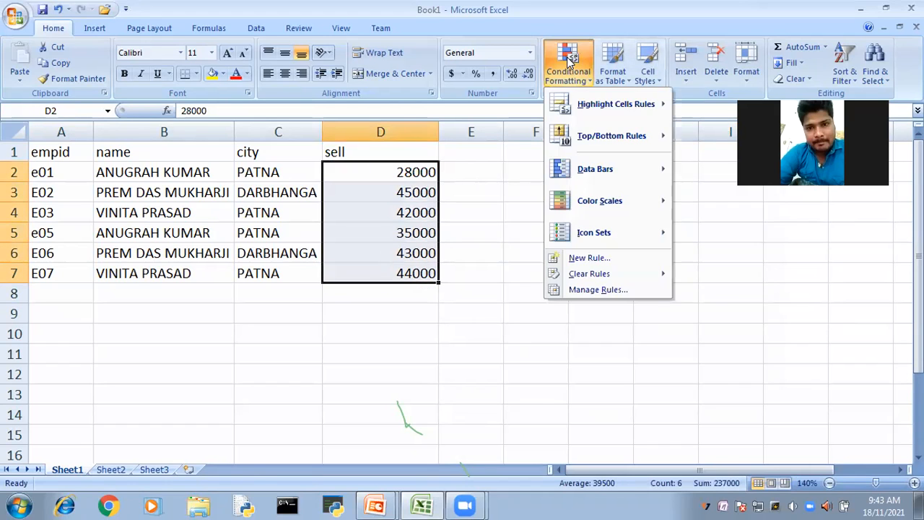
pyautogui.click(578, 258)
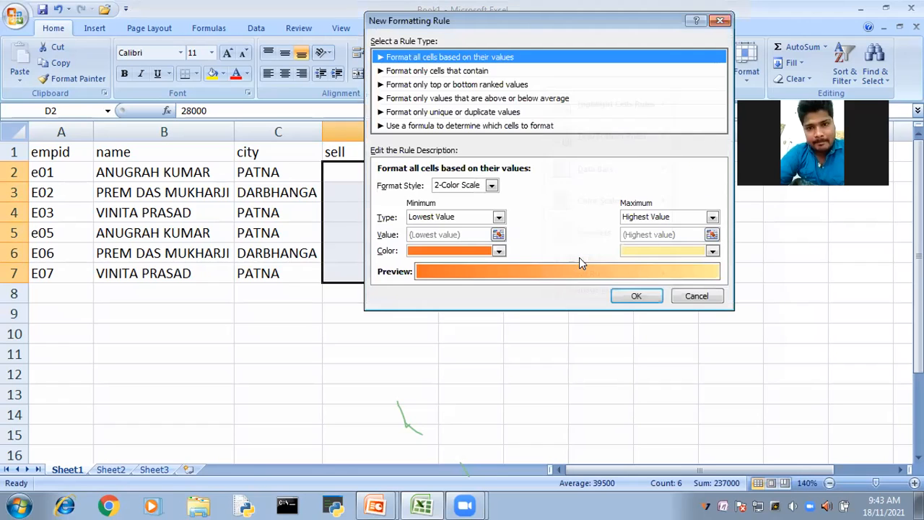
pyautogui.moveTo(538, 25); pyautogui.dragTo(546, 27)
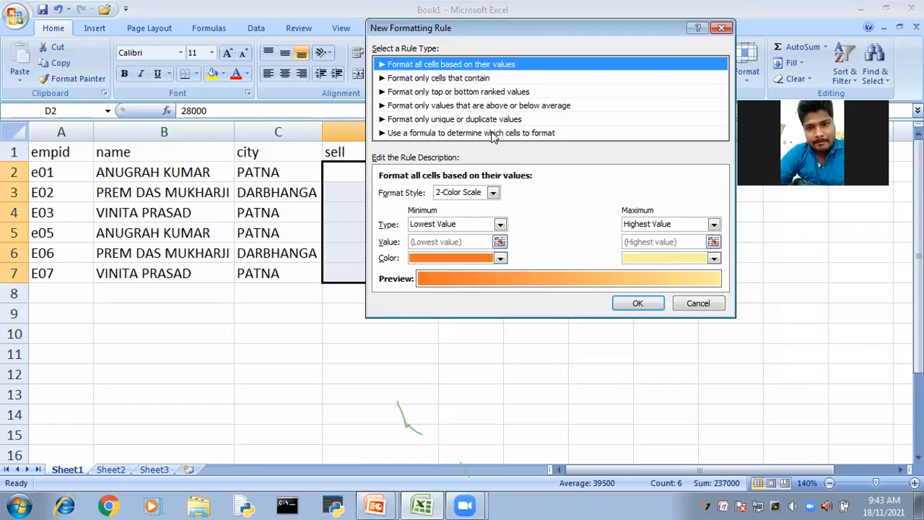
pyautogui.click(418, 133)
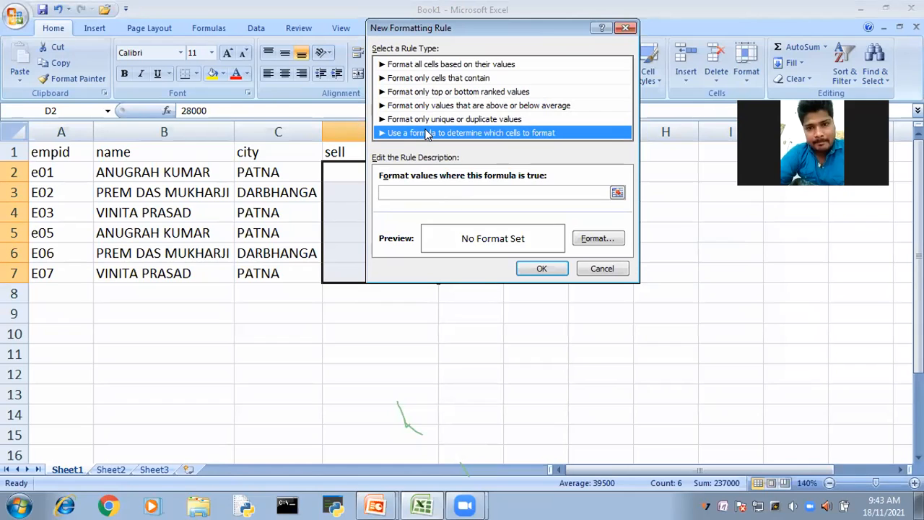
pyautogui.moveTo(557, 31); pyautogui.dragTo(659, 115)
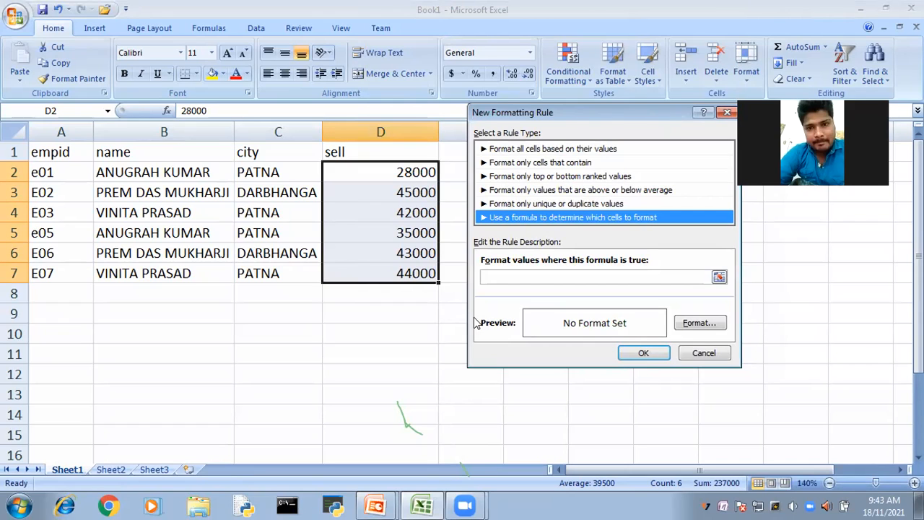
# - Enter =$D2 >=40000 as the rule's formula, keeping only the column reference absolute
pyautogui.click(498, 275)
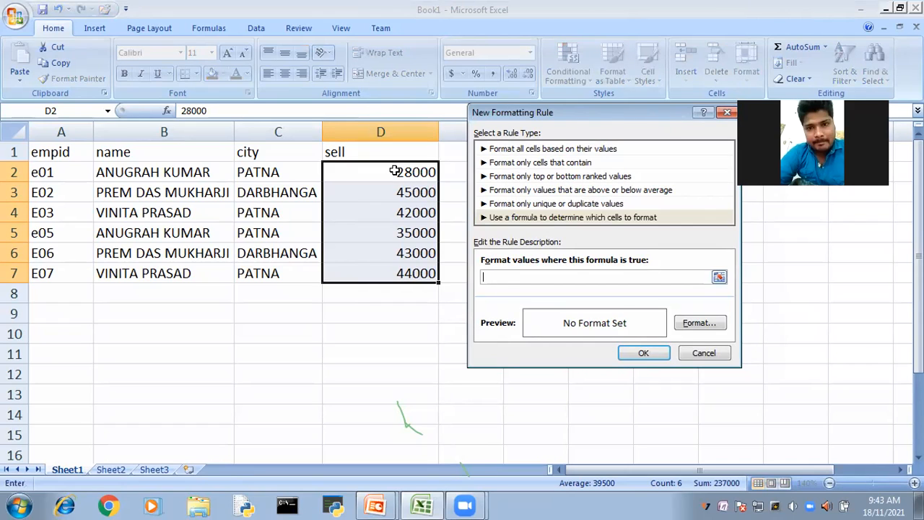
pyautogui.click(395, 171)
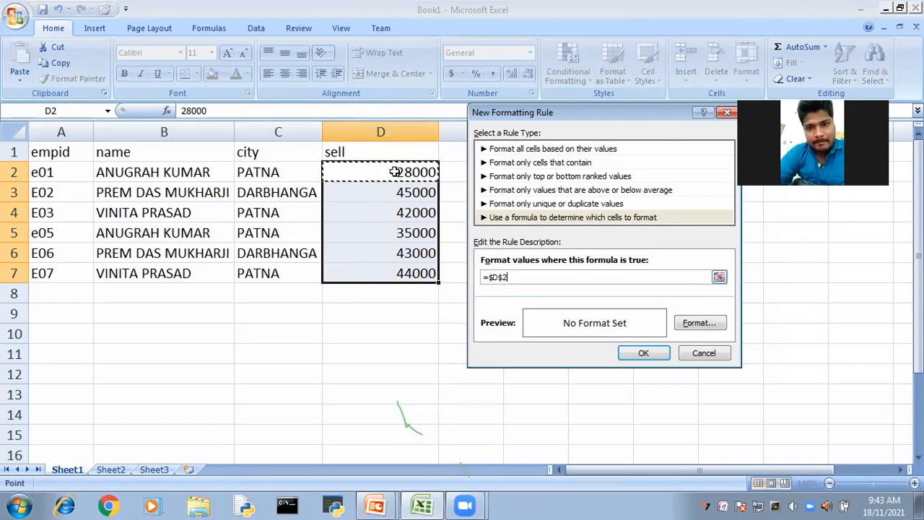
pyautogui.click(498, 277)
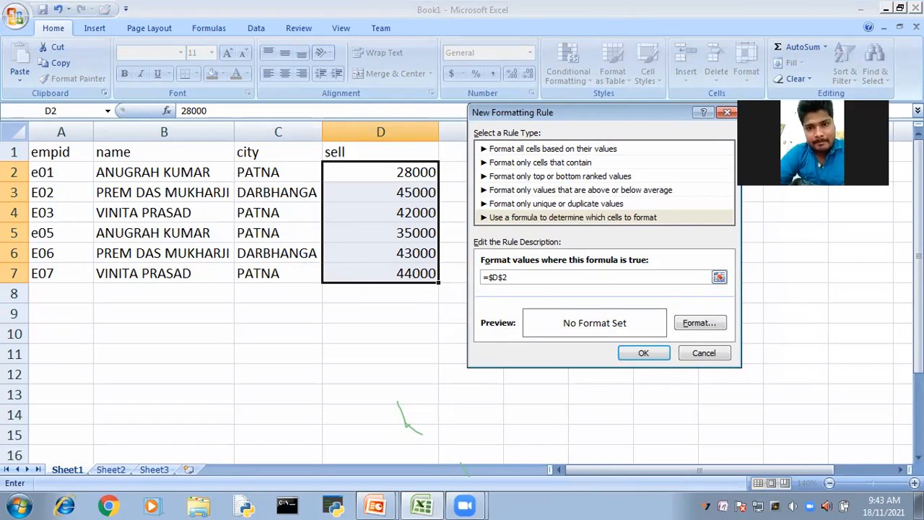
pyautogui.press('F4')
pyautogui.press('F4')
pyautogui.click(528, 276)
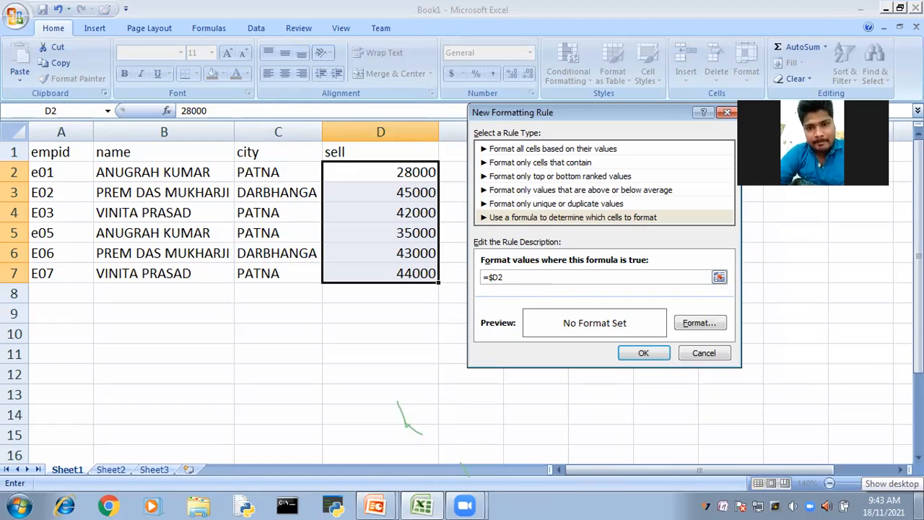
pyautogui.write('>')
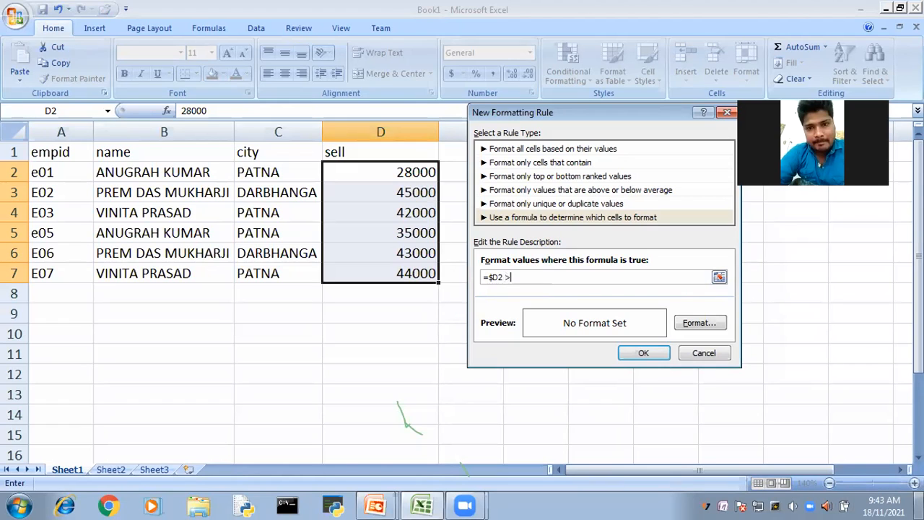
pyautogui.write('=40000')
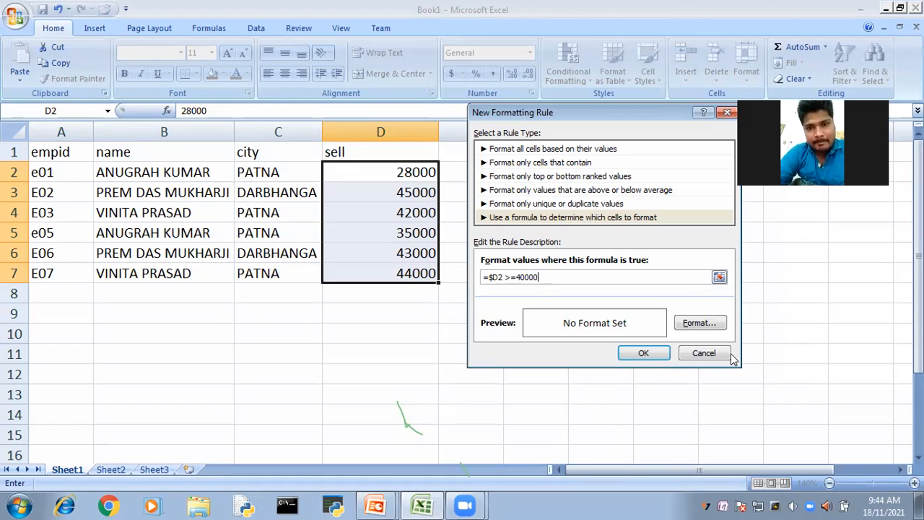
# - Set the rule's font format to bold with the light blue standard color
pyautogui.click(697, 324)
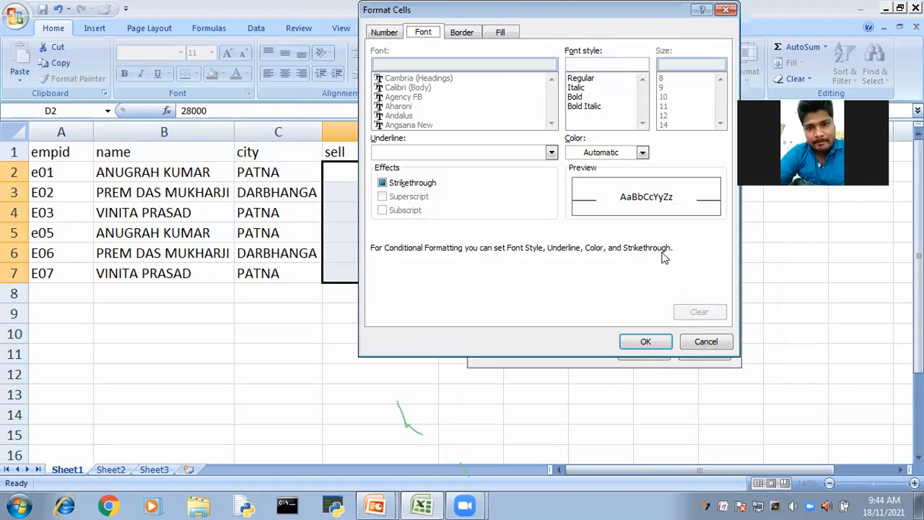
pyautogui.click(641, 153)
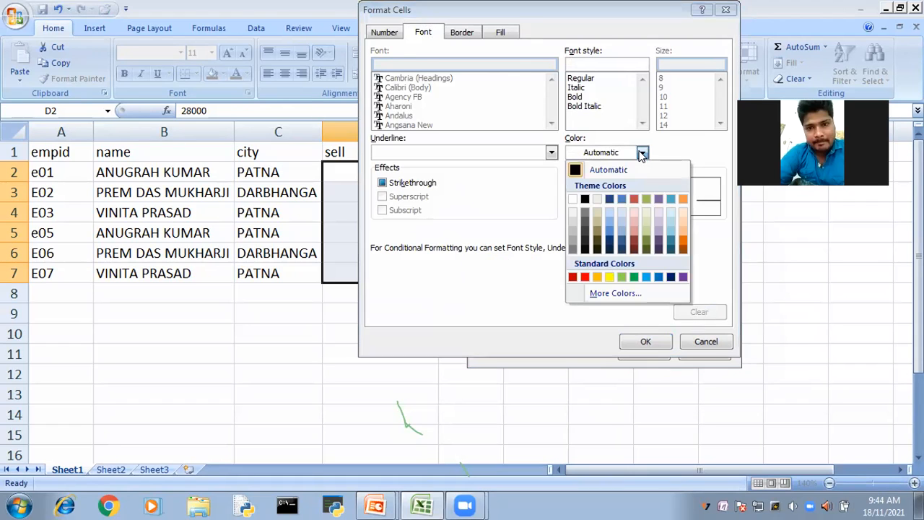
pyautogui.click(633, 277)
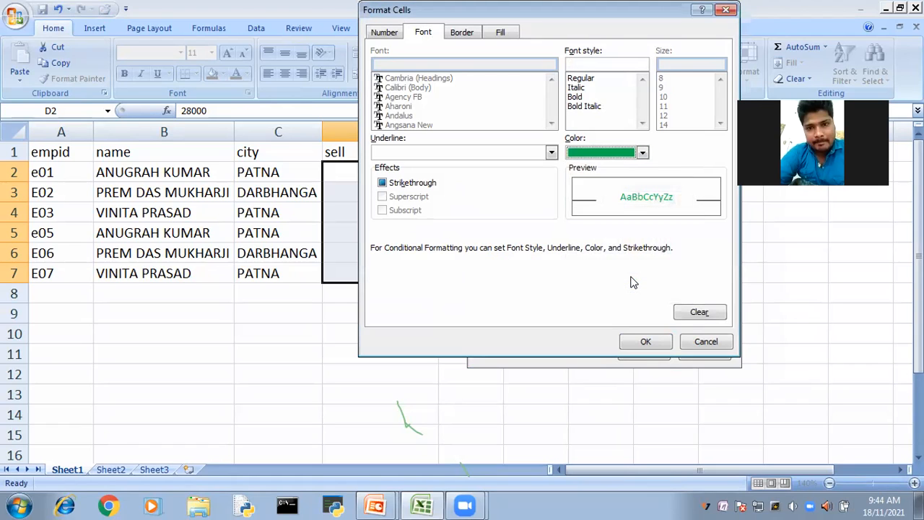
pyautogui.click(642, 153)
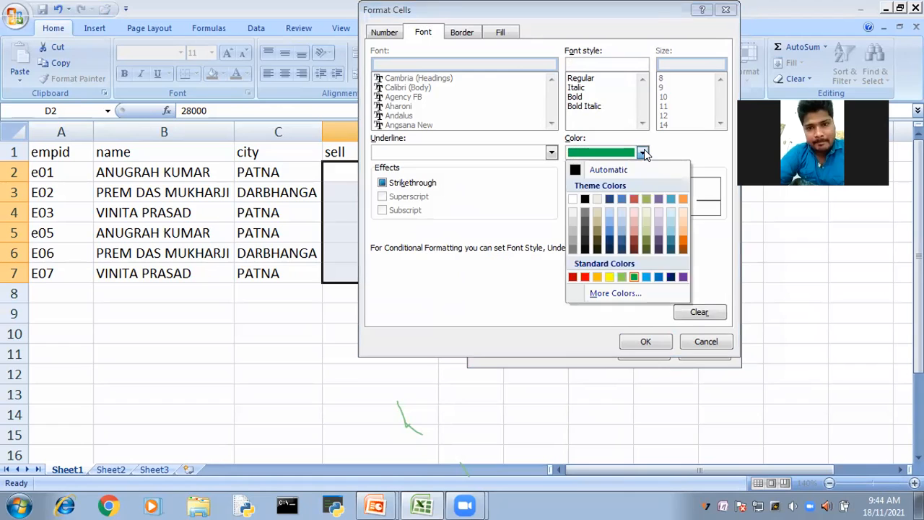
pyautogui.click(646, 277)
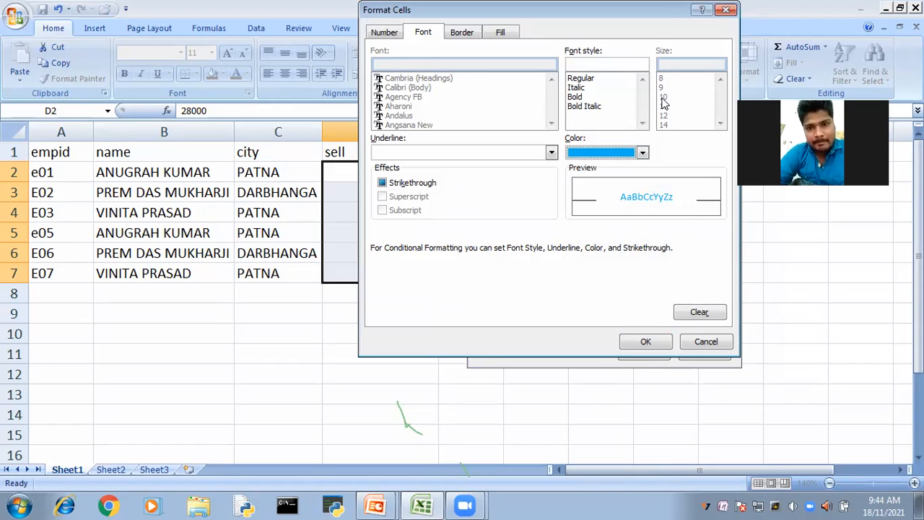
pyautogui.click(575, 90)
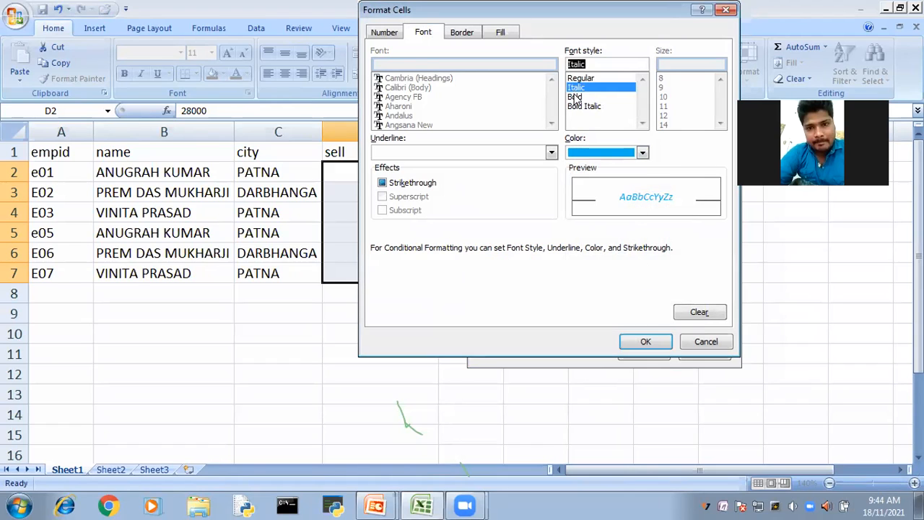
# - Add a light orange background fill to the rule's format and apply the formula rule to D2:D7
pyautogui.click(503, 32)
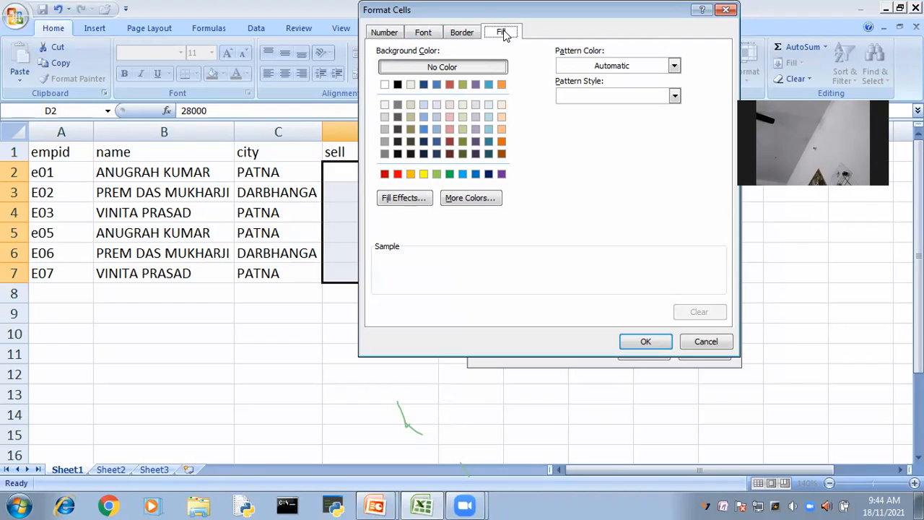
pyautogui.click(502, 118)
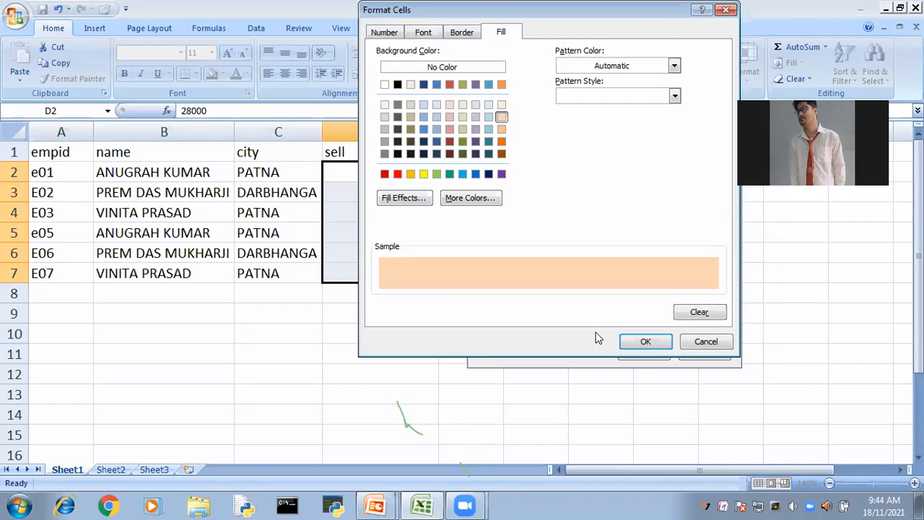
pyautogui.click(658, 341)
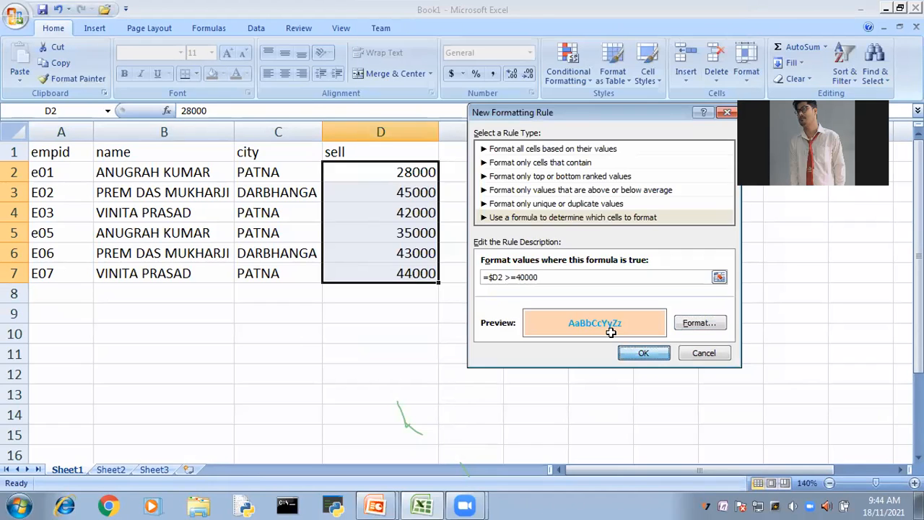
pyautogui.press('Return')
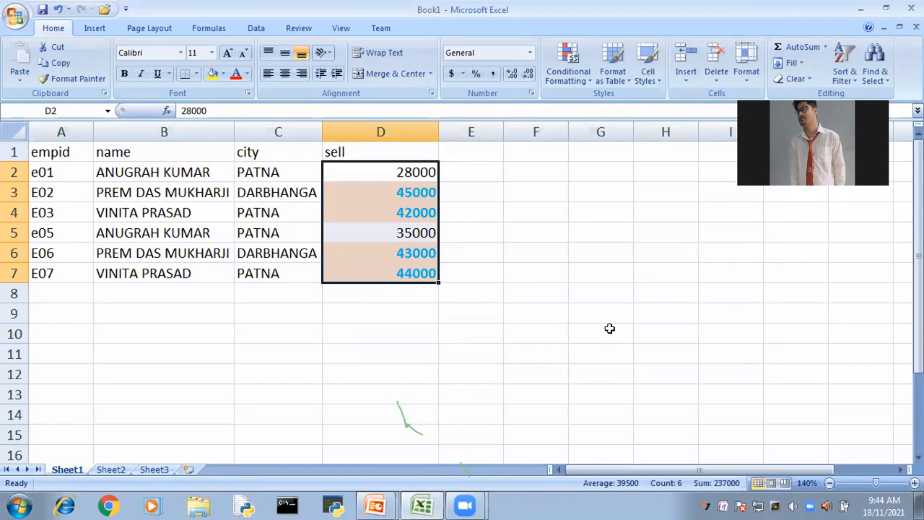
pyautogui.click(609, 328)
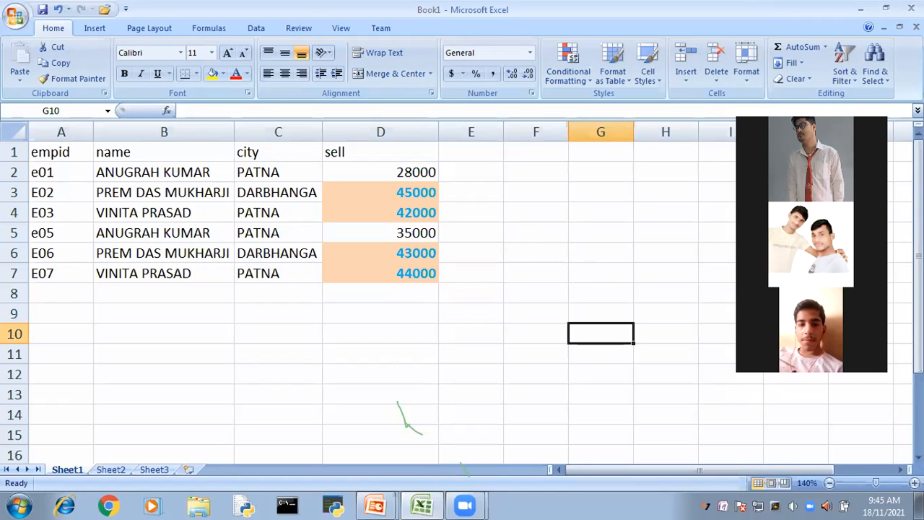
# - Switch to the PowerPoint slide show and advance to the slide on data validation in Excel
pyautogui.moveTo(422, 505)
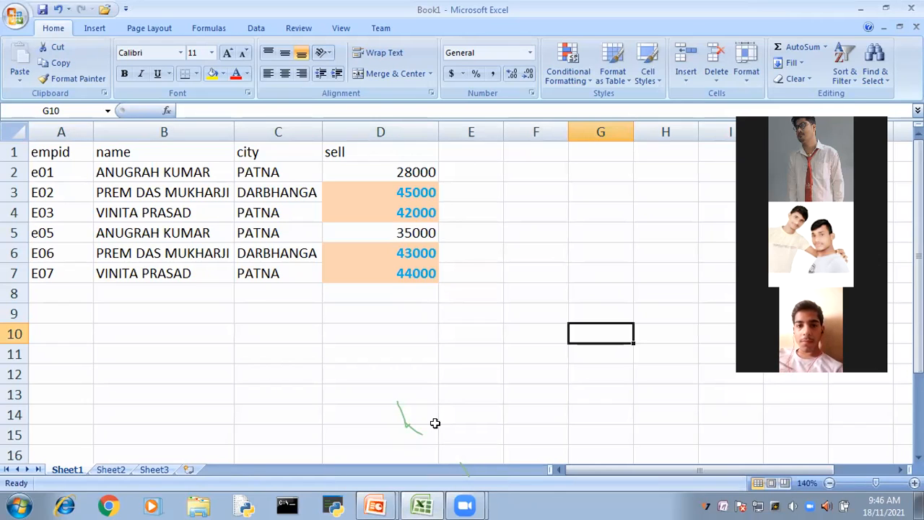
pyautogui.hotkey('alt', 'Tab')
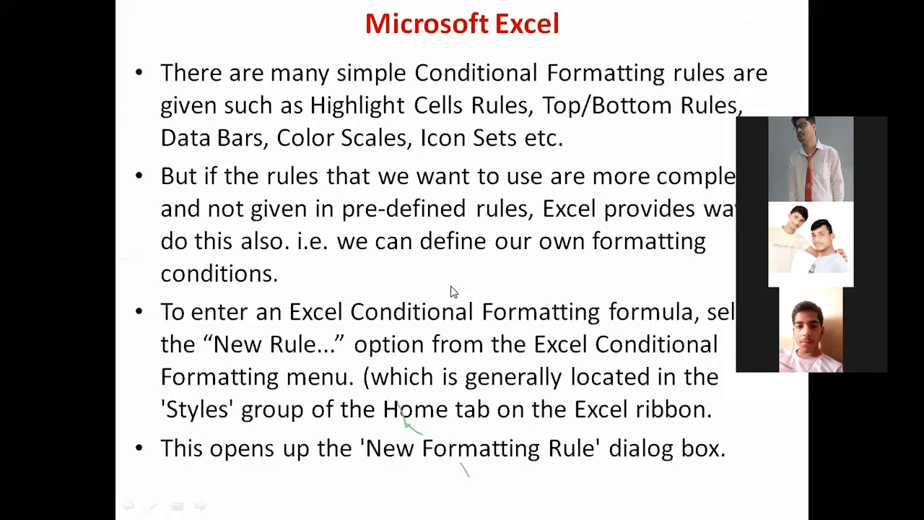
pyautogui.click(453, 290)
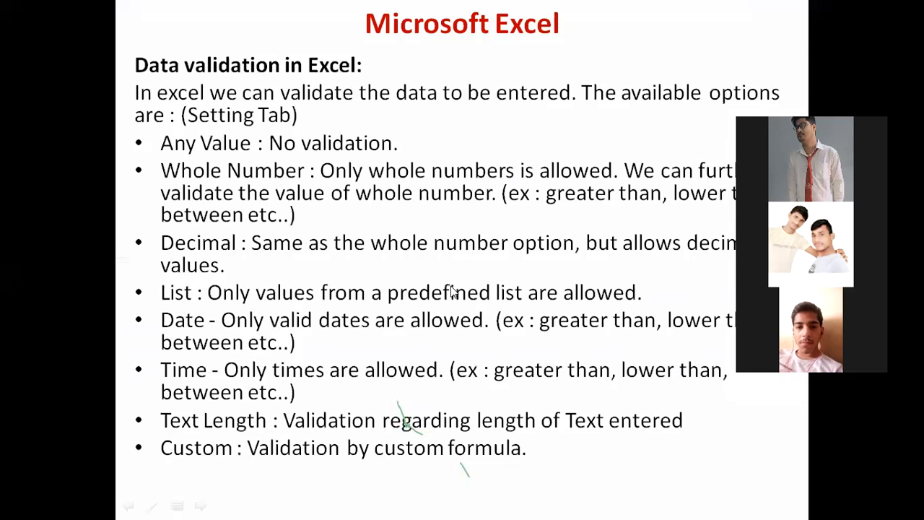
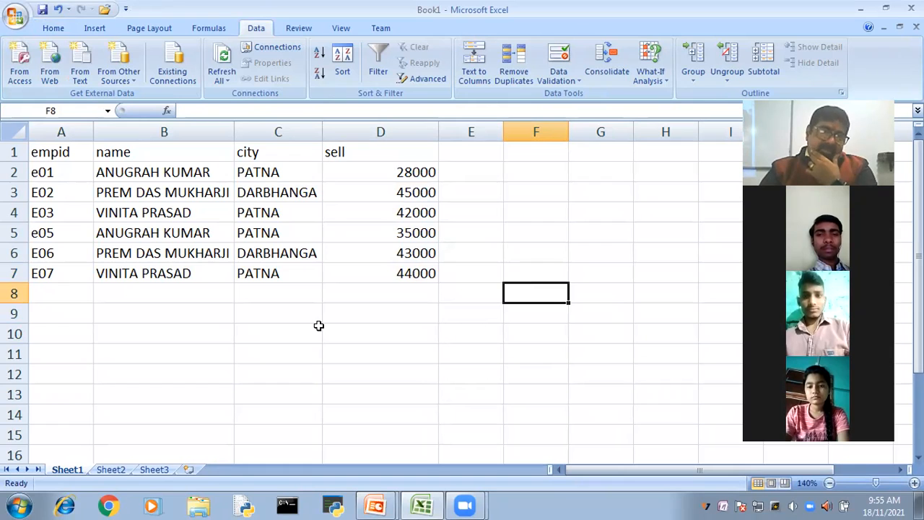
# - Select the sell column cells from D2 down well past the last record and open data validation for them
pyautogui.moveTo(406, 168); pyautogui.dragTo(423, 271)
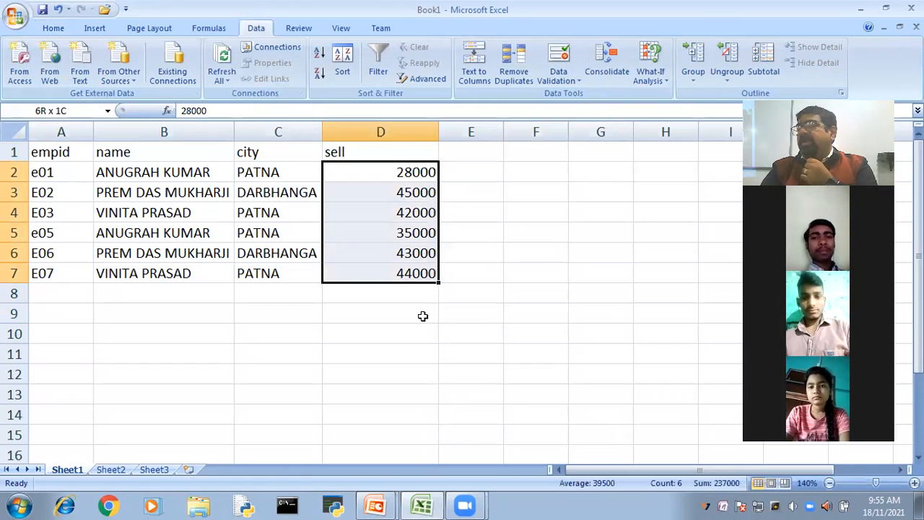
pyautogui.keyDown('shift'); pyautogui.click(423, 368); pyautogui.keyUp('shift')
pyautogui.moveTo(421, 466); pyautogui.dragTo(453, 340)
pyautogui.scroll(2, 453, 340)
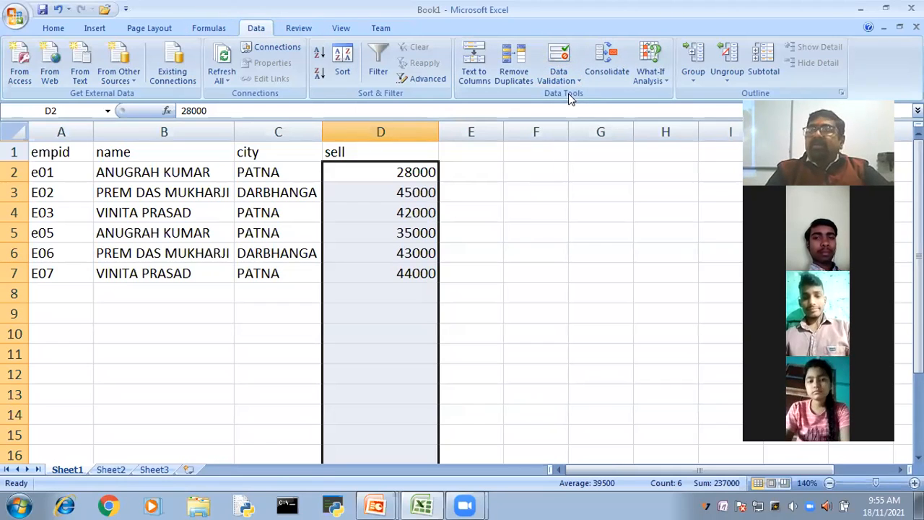
pyautogui.click(561, 54)
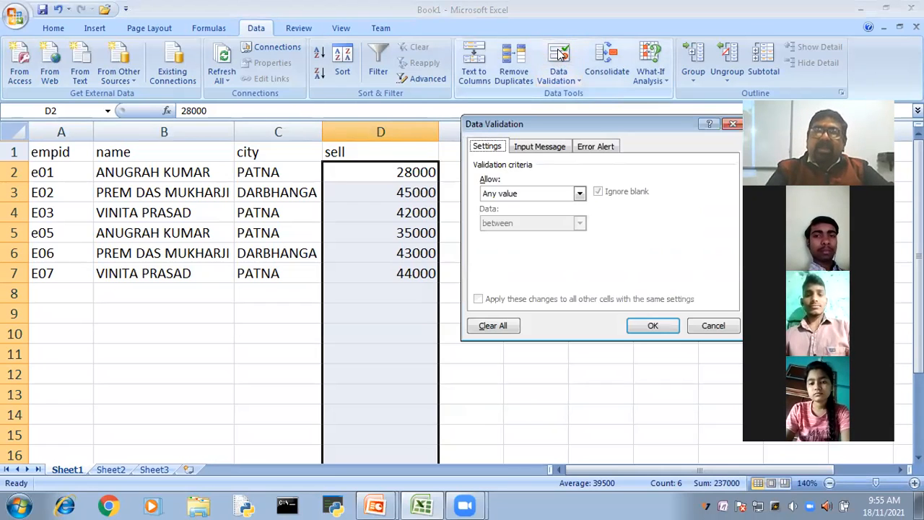
pyautogui.moveTo(619, 128); pyautogui.dragTo(531, 42)
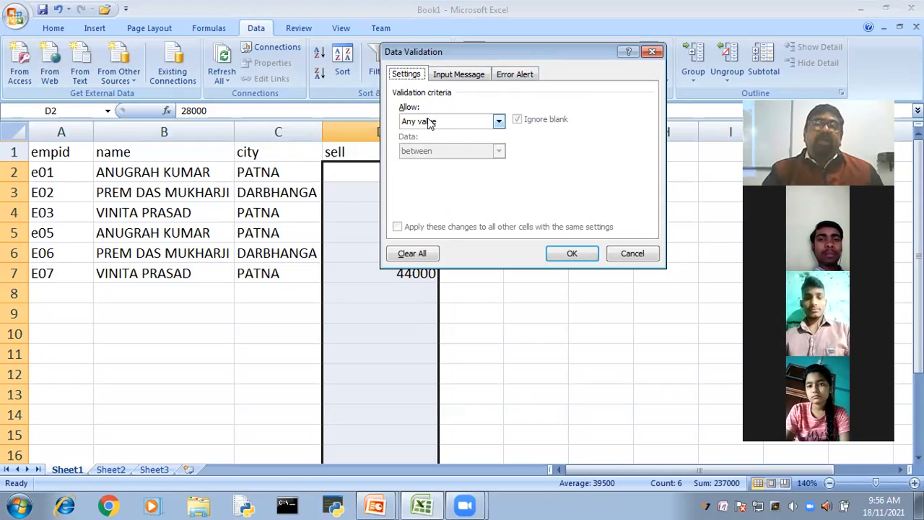
# - Restrict the selected sell cells to whole numbers greater than or equal to 10000 and apply the rule
pyautogui.click(499, 123)
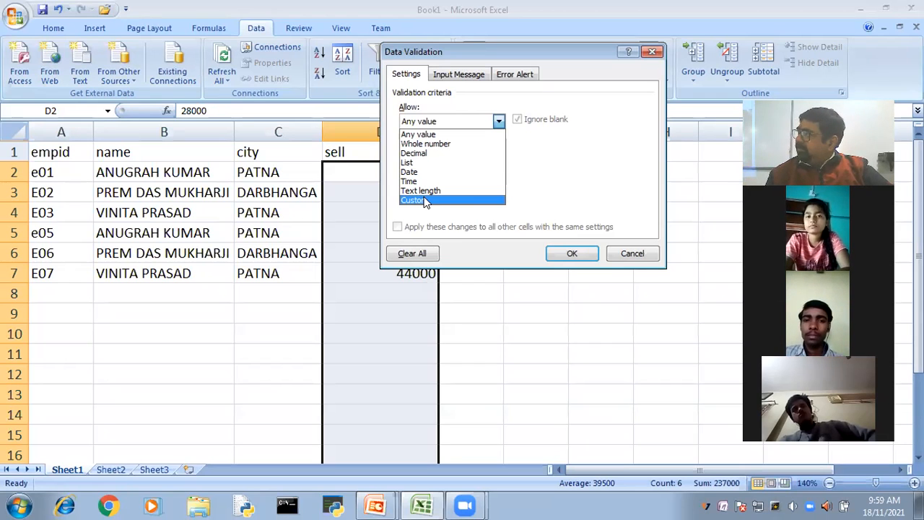
pyautogui.click(437, 144)
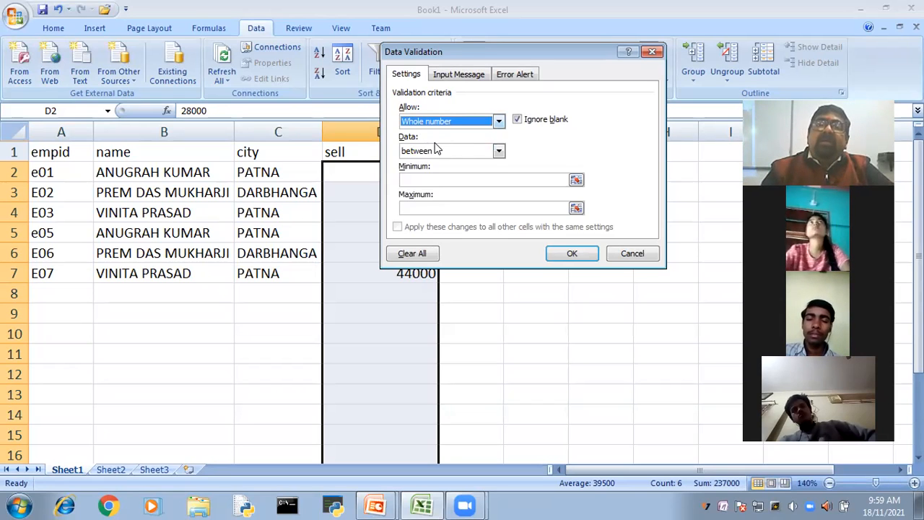
pyautogui.click(498, 151)
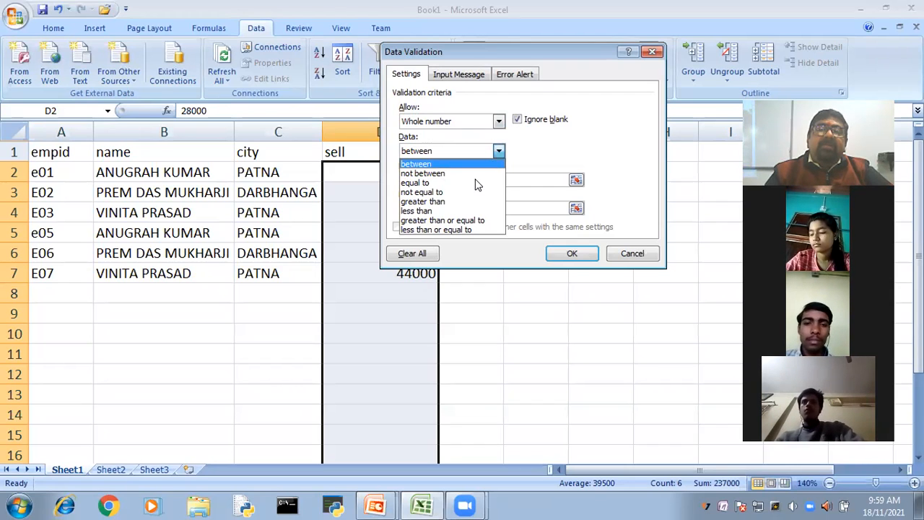
pyautogui.click(438, 220)
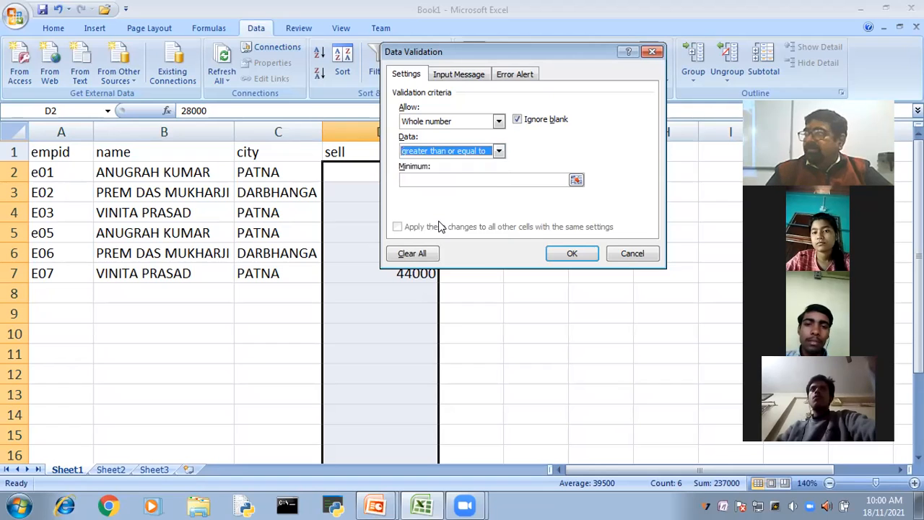
pyautogui.click(423, 179)
pyautogui.write('10000')
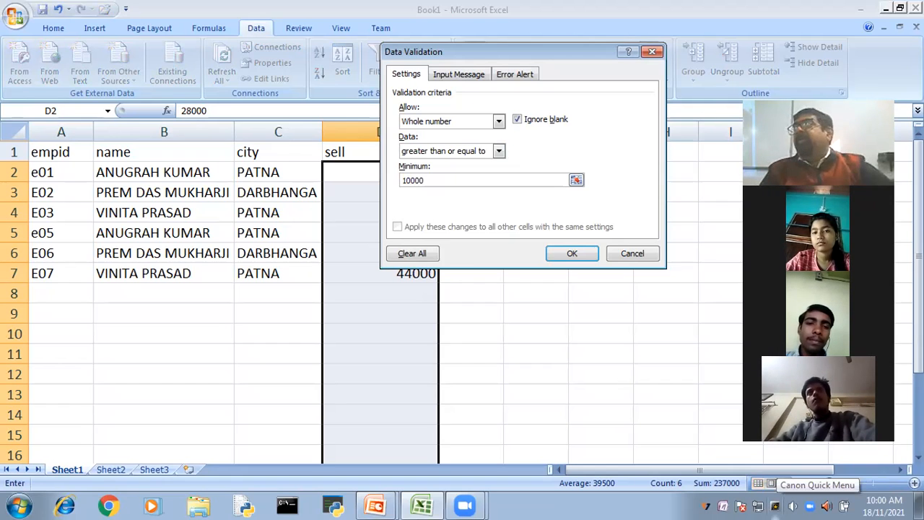
pyautogui.click(574, 254)
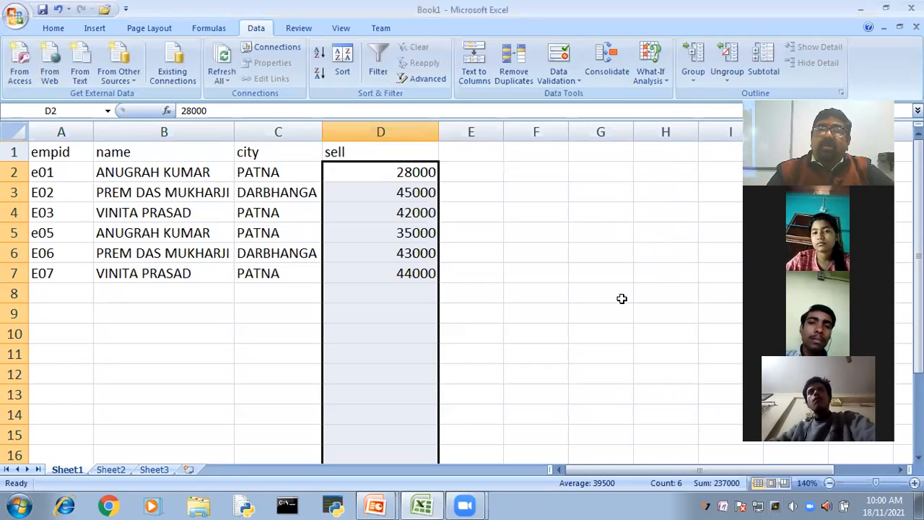
# - Reopen the sell cells' validation and add the input message "Please enter sell value above 10000"
pyautogui.click(557, 61)
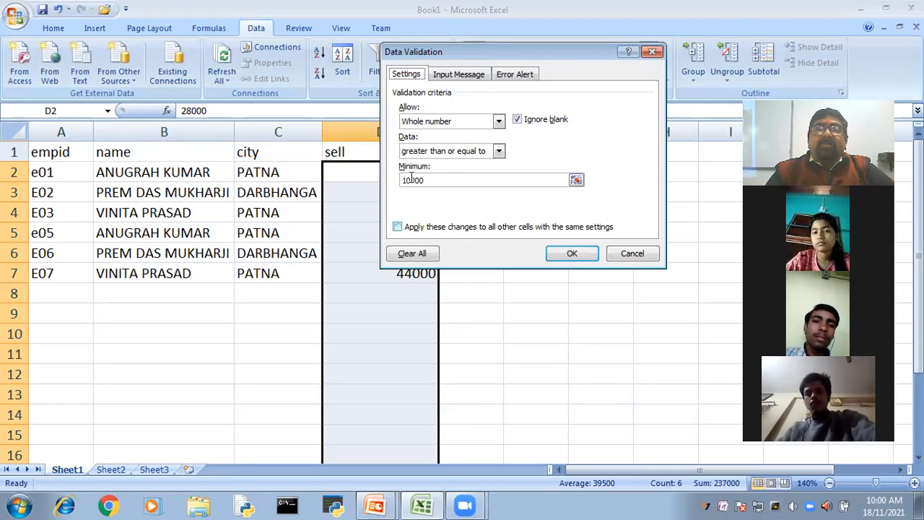
pyautogui.click(460, 75)
pyautogui.click(452, 181)
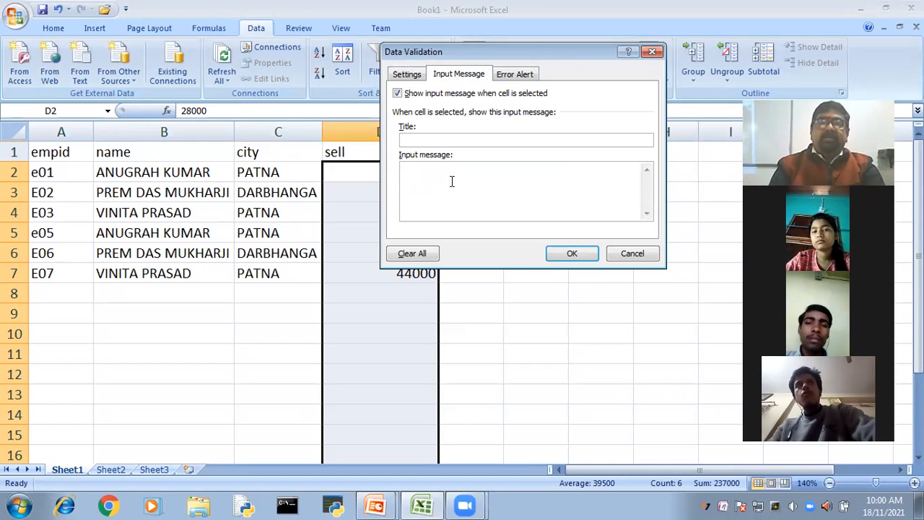
pyautogui.write('Please enter ')
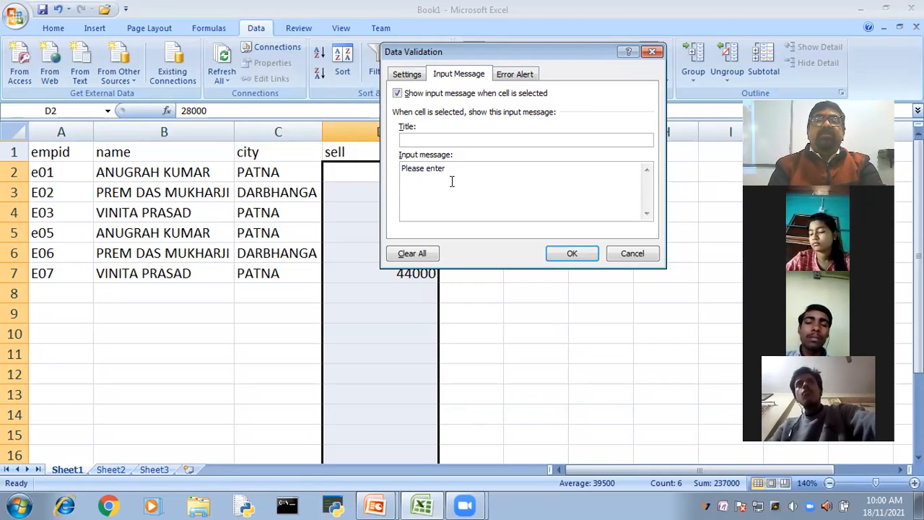
pyautogui.write('sell value g')
pyautogui.press('BackSpace')
pyautogui.write('abov')
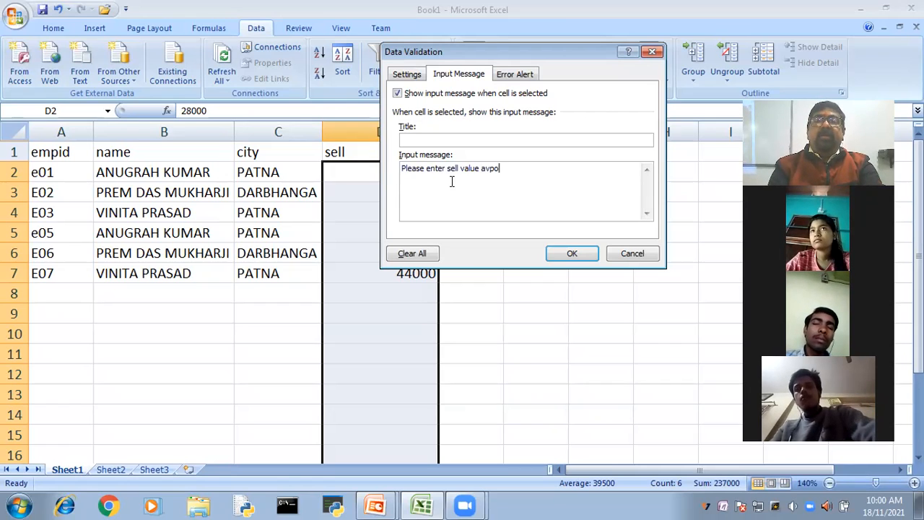
pyautogui.write('e')
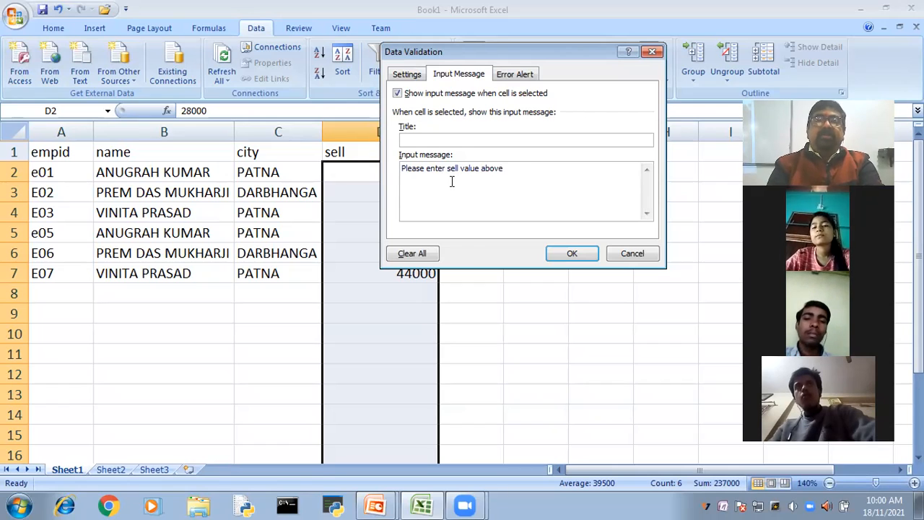
pyautogui.write(' 10000')
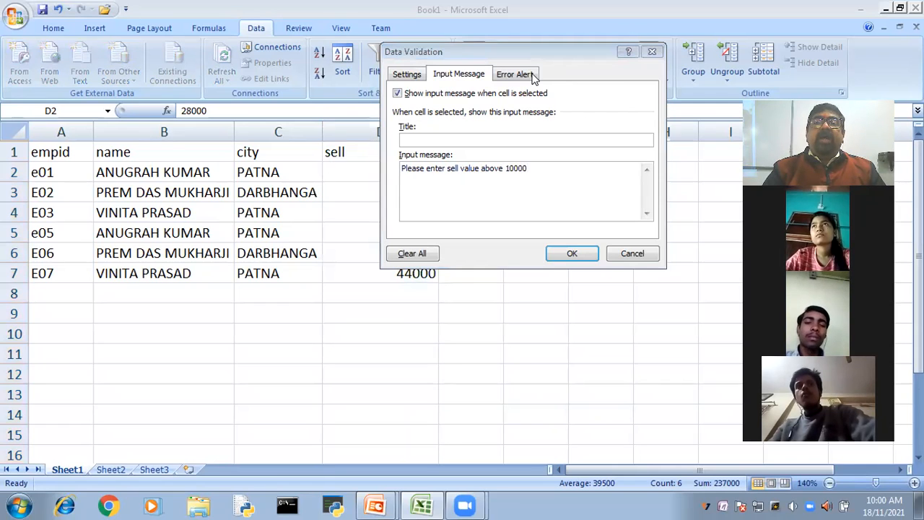
# - Try the Warning and Information styles for the validation's error alert and return to Stop
pyautogui.click(516, 75)
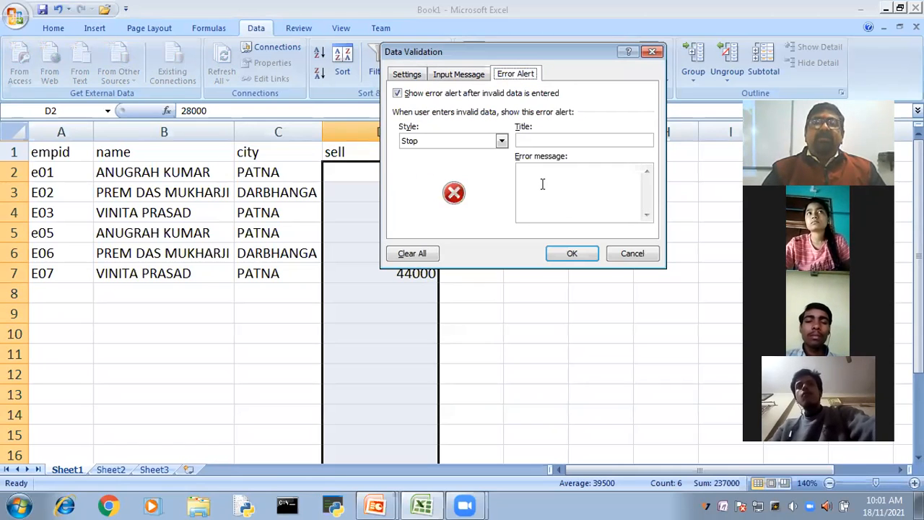
pyautogui.click(502, 141)
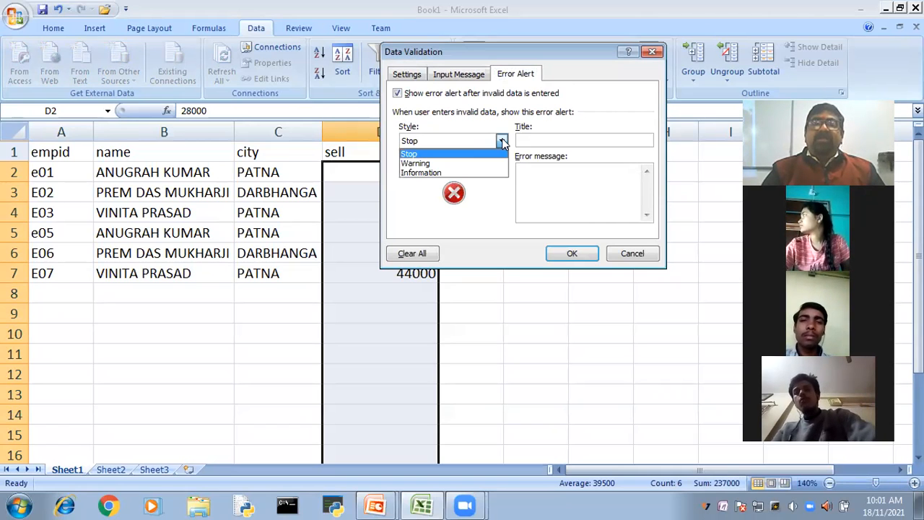
pyautogui.click(449, 165)
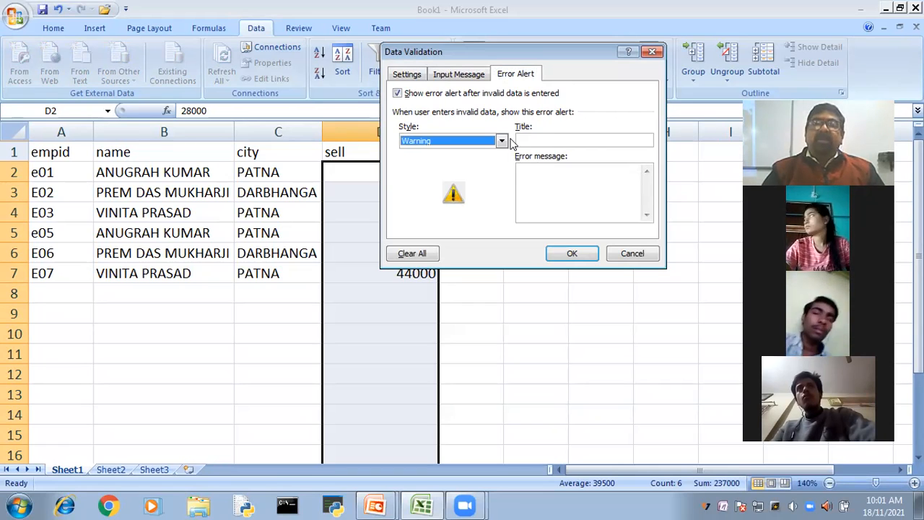
pyautogui.click(436, 141)
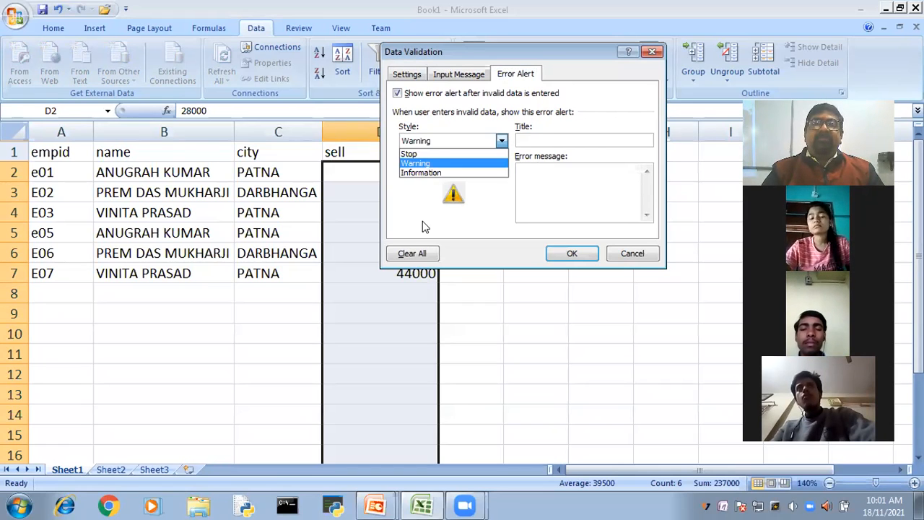
pyautogui.click(437, 172)
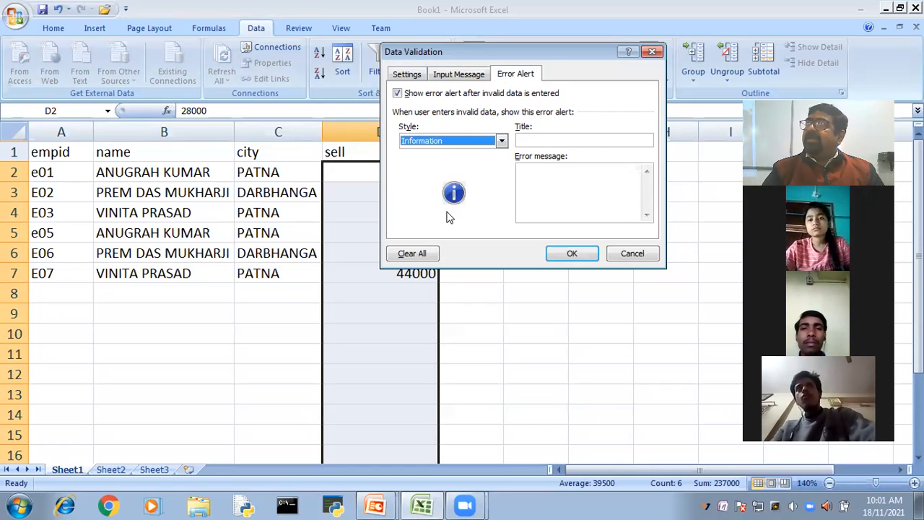
pyautogui.click(502, 141)
pyautogui.click(450, 154)
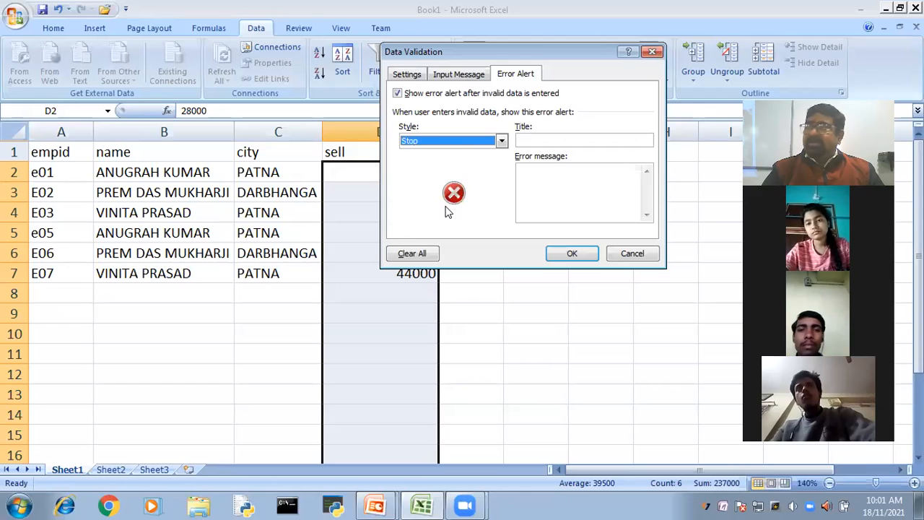
# - Set the error alert's message to "Invalid Input." and apply the validation to the sell cells
pyautogui.click(577, 190)
pyautogui.write('Invalid')
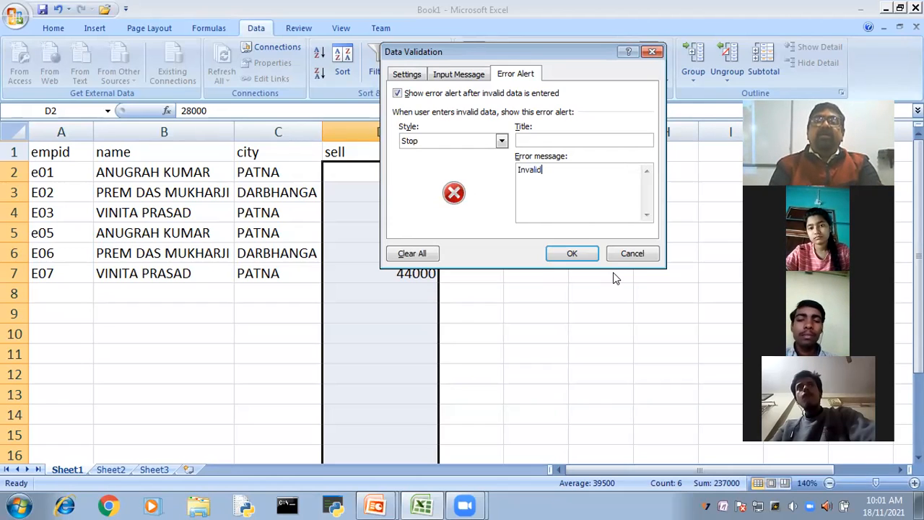
pyautogui.write(' Input.')
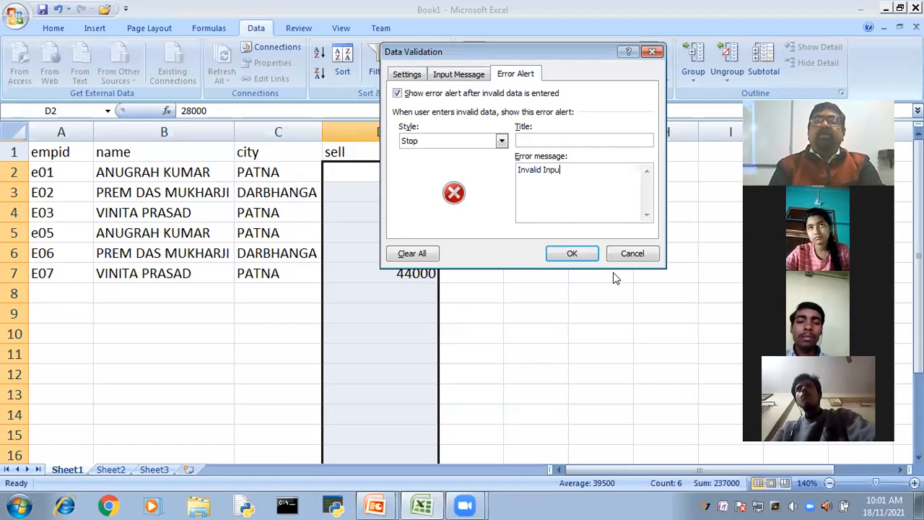
pyautogui.click(582, 252)
pyautogui.click(640, 367)
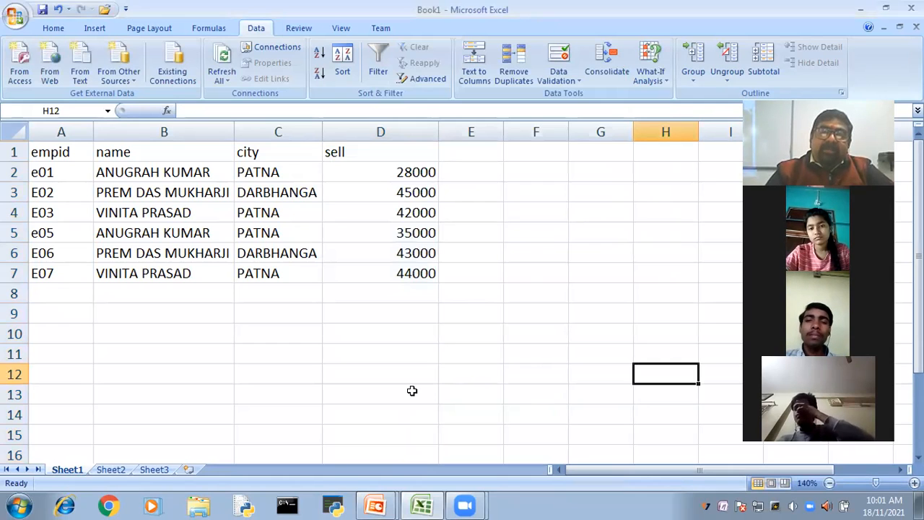
# - Try to enter 9999 in D8 to test the validation rule, and cancel the entry
pyautogui.click(397, 293)
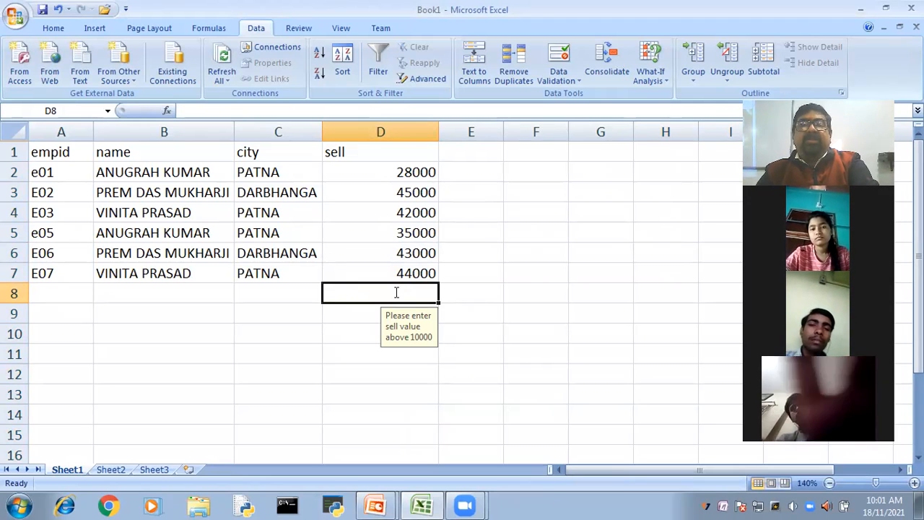
pyautogui.write('9999')
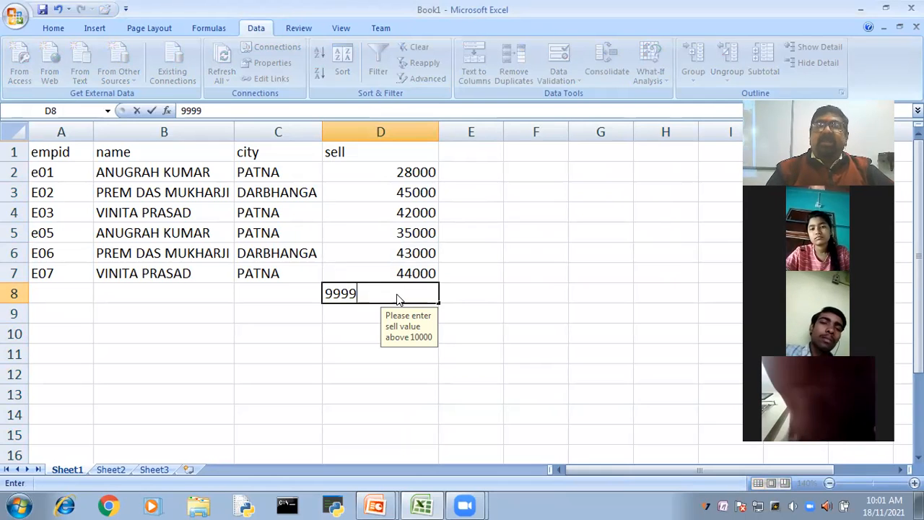
pyautogui.press('Return')
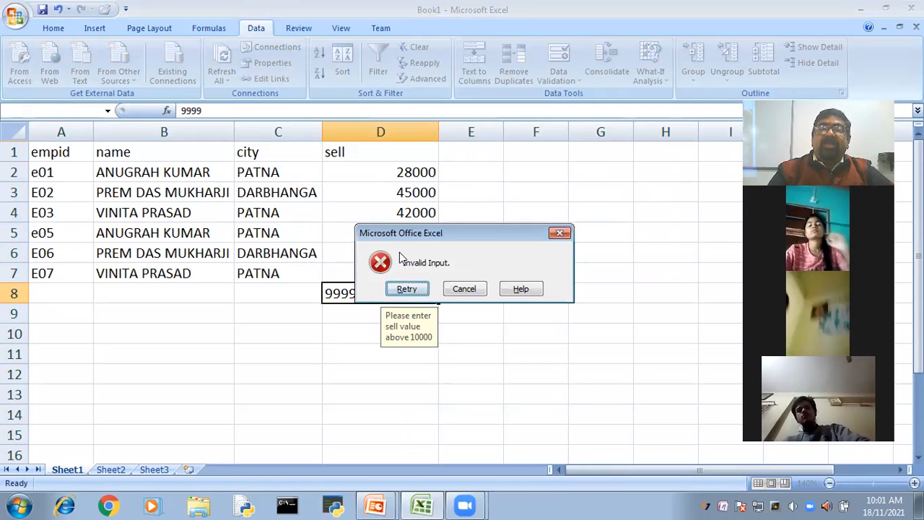
pyautogui.click(462, 289)
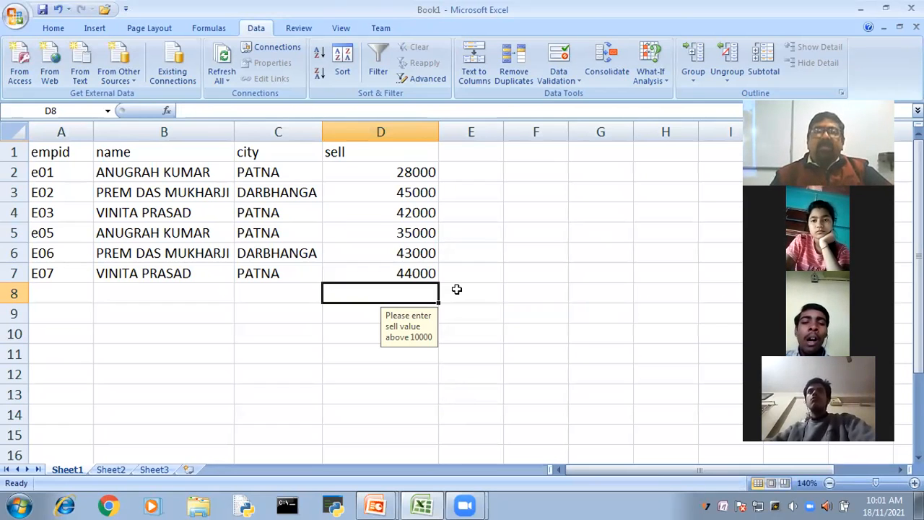
# - Review the value types that data validation can allow for the empty cell F9, and cancel without changes
pyautogui.click(536, 304)
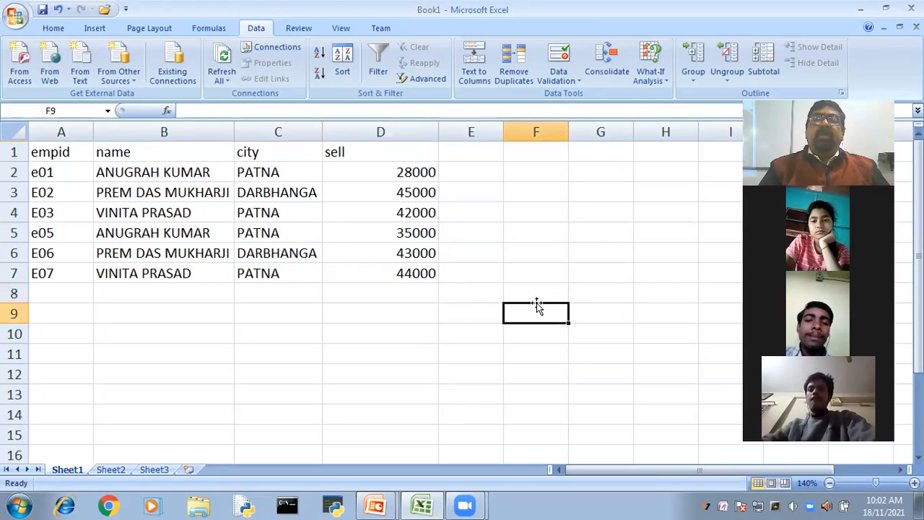
pyautogui.click(547, 60)
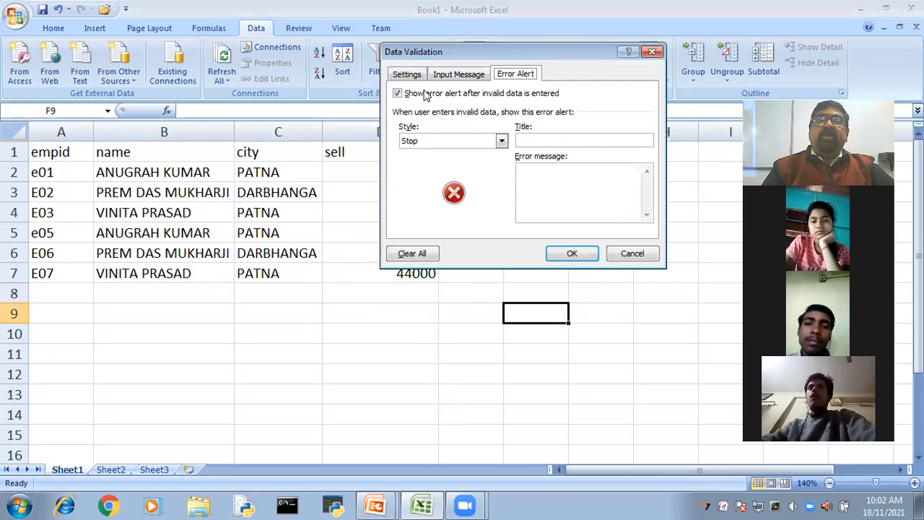
pyautogui.click(409, 76)
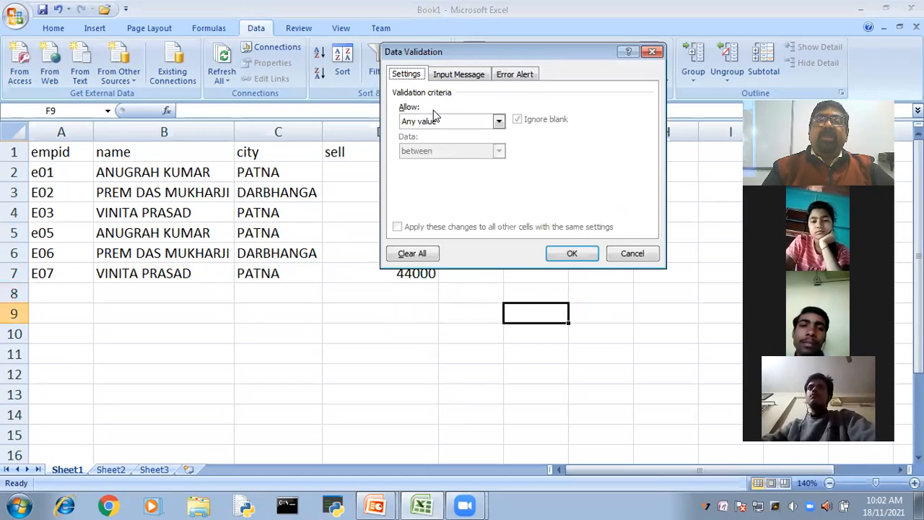
pyautogui.click(498, 123)
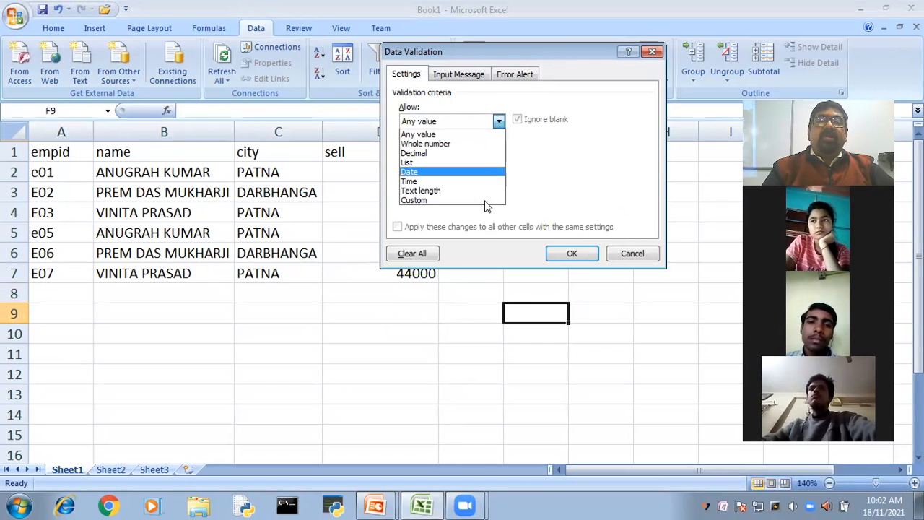
pyautogui.click(628, 252)
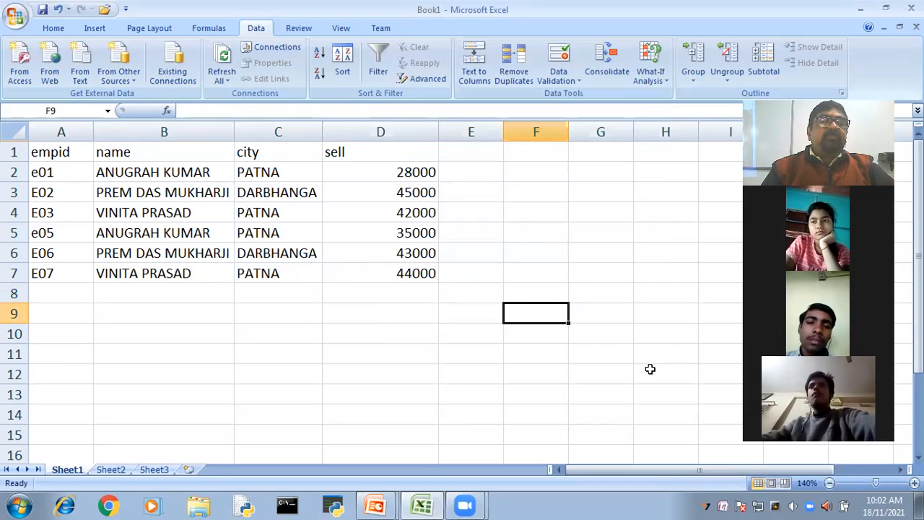
# - Restrict the name cells B2:B7 with data validation to a text length between 5 and 20
pyautogui.click(650, 369)
pyautogui.click(152, 172)
pyautogui.moveTo(157, 253); pyautogui.dragTo(158, 269)
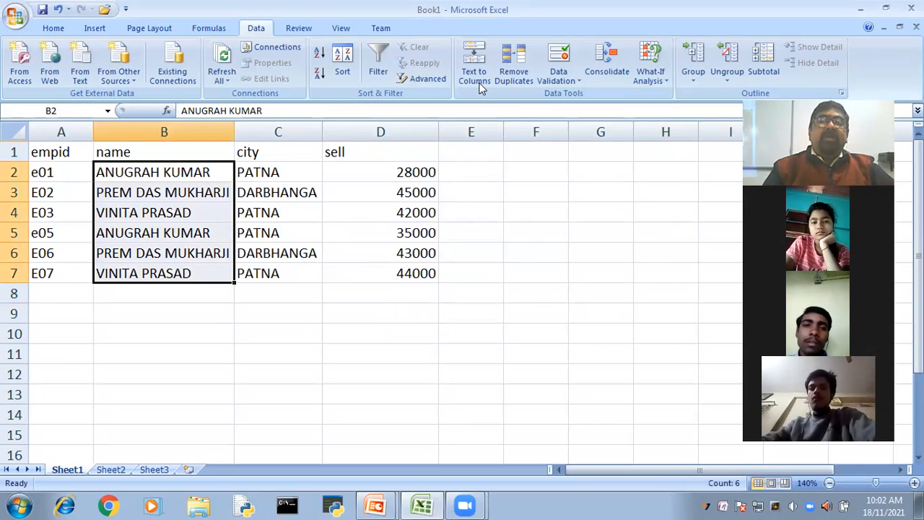
pyautogui.click(560, 55)
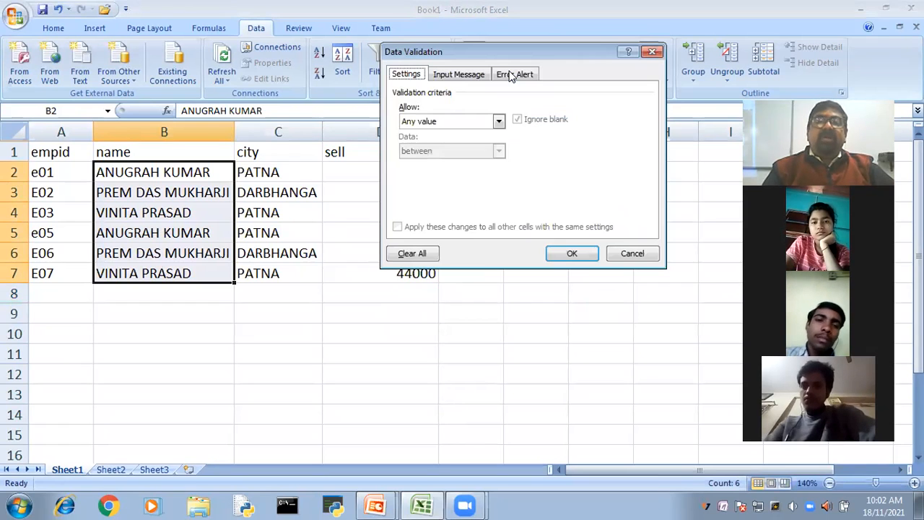
pyautogui.click(498, 123)
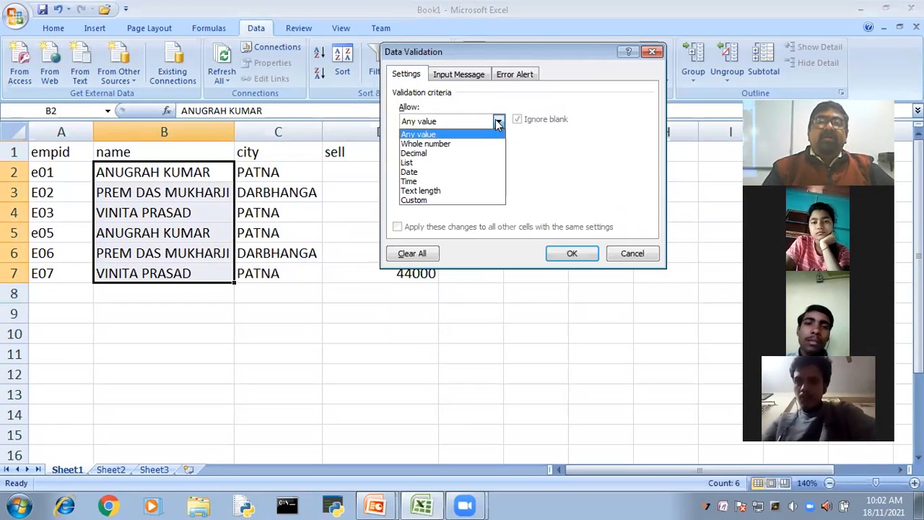
pyautogui.click(454, 190)
pyautogui.click(447, 179)
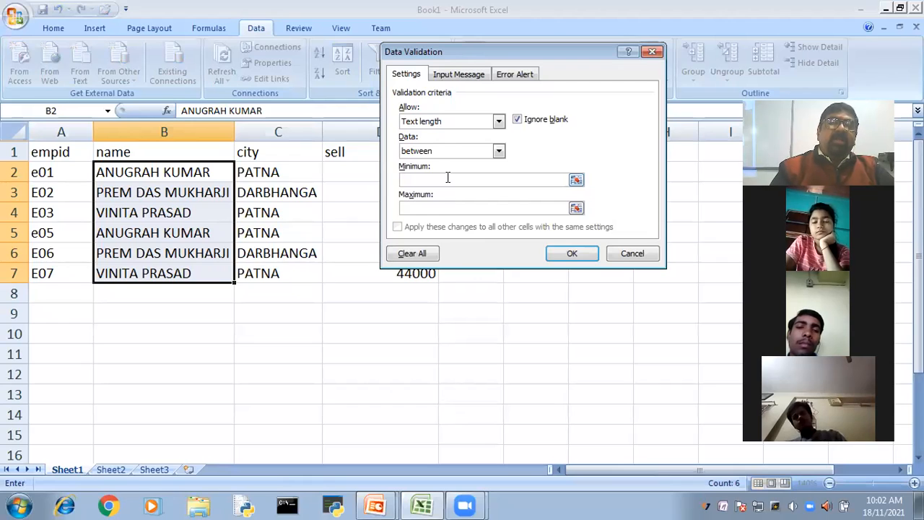
pyautogui.write('5')
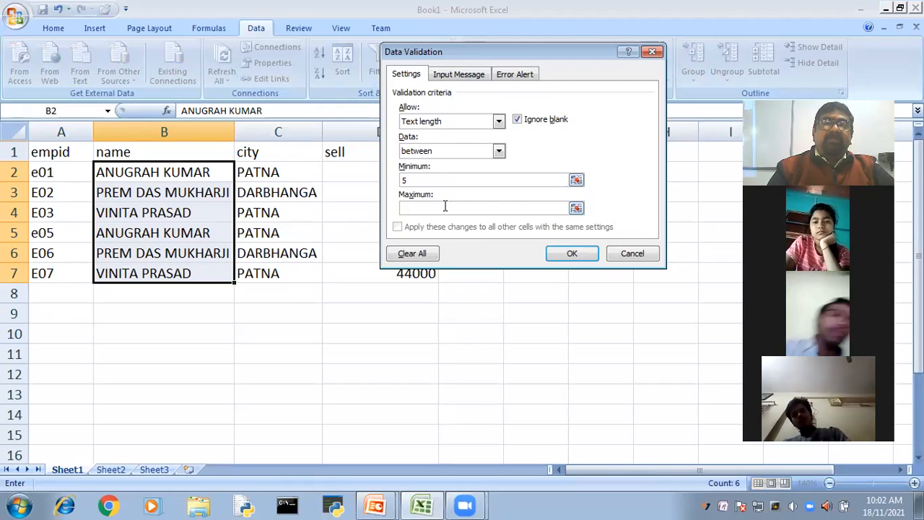
pyautogui.click(446, 208)
pyautogui.write('20')
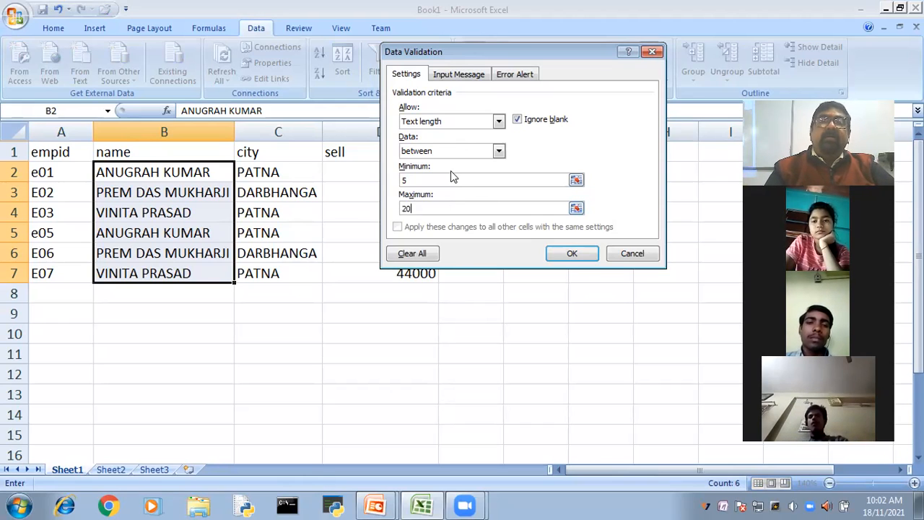
# - Write the validation's input message "Please enter name between 4 to 20 character"
pyautogui.click(457, 74)
pyautogui.click(469, 184)
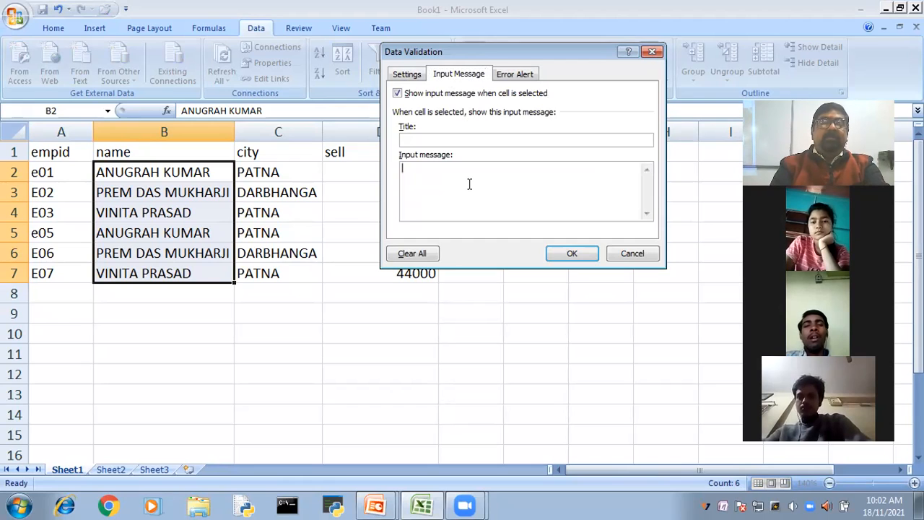
pyautogui.write('Ple')
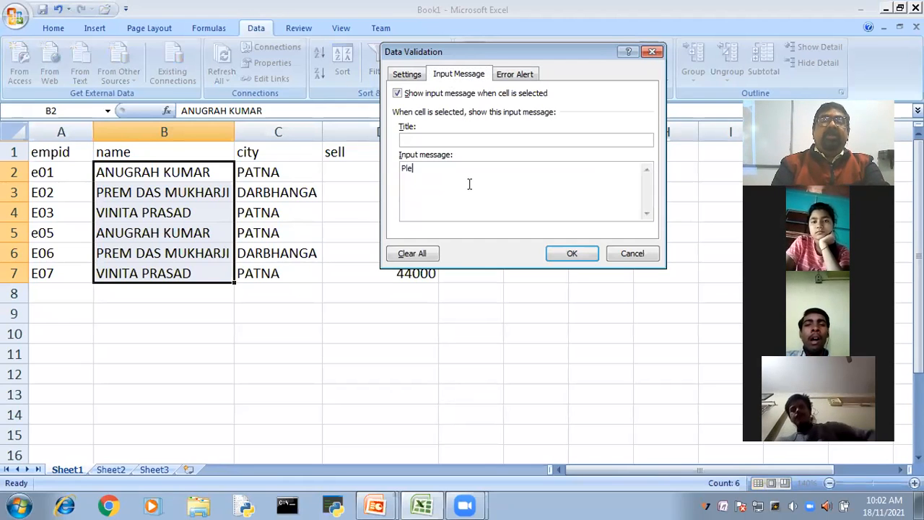
pyautogui.write('ase enter you')
pyautogui.write('r nam')
pyautogui.write('e')
pyautogui.press('BackSpace')
pyautogui.press('BackSpace')
pyautogui.press('BackSpace')
pyautogui.press('BackSpace')
pyautogui.press('BackSpace')
pyautogui.press('BackSpace')
pyautogui.press('BackSpace')
pyautogui.press('BackSpace')
pyautogui.press('BackSpace')
pyautogui.write('name')
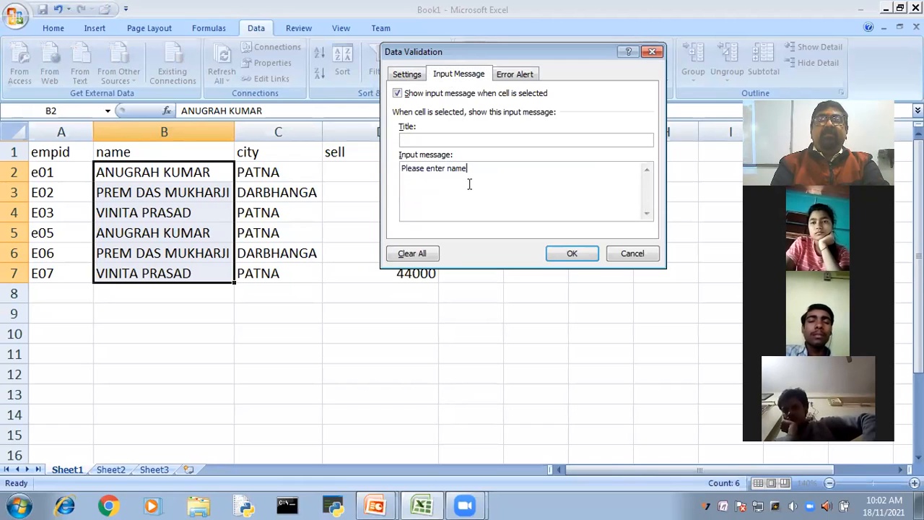
pyautogui.write(' with in')
pyautogui.press('BackSpace')
pyautogui.press('BackSpace')
pyautogui.press('BackSpace')
pyautogui.press('BackSpace')
pyautogui.press('BackSpace')
pyautogui.press('BackSpace')
pyautogui.press('BackSpace')
pyautogui.write('between')
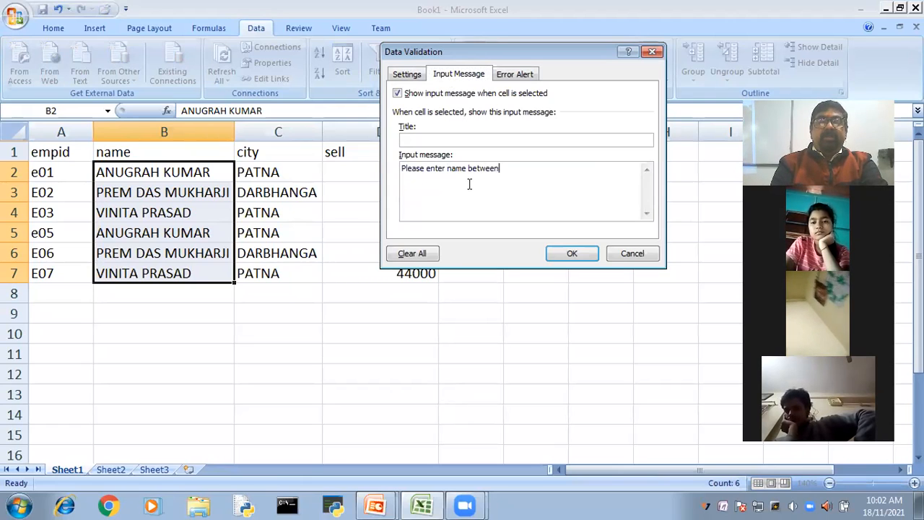
pyautogui.write(' 4 to')
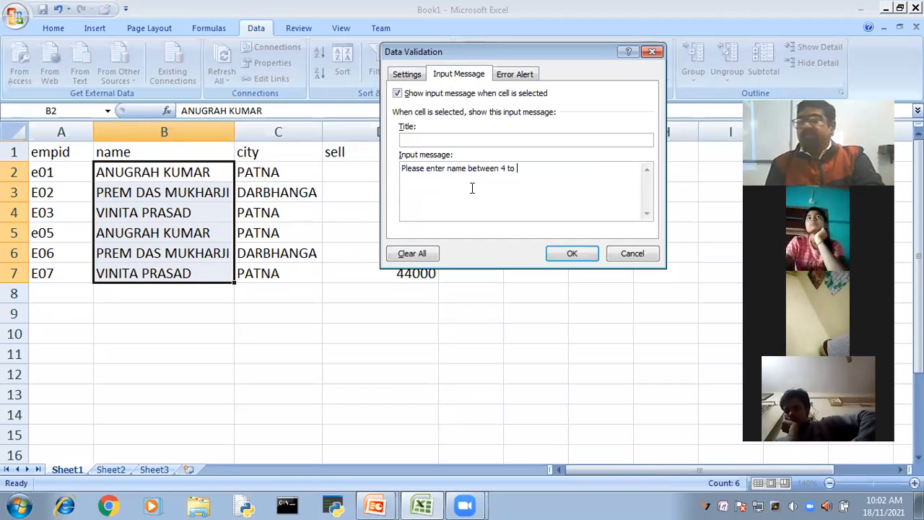
pyautogui.write(' 20')
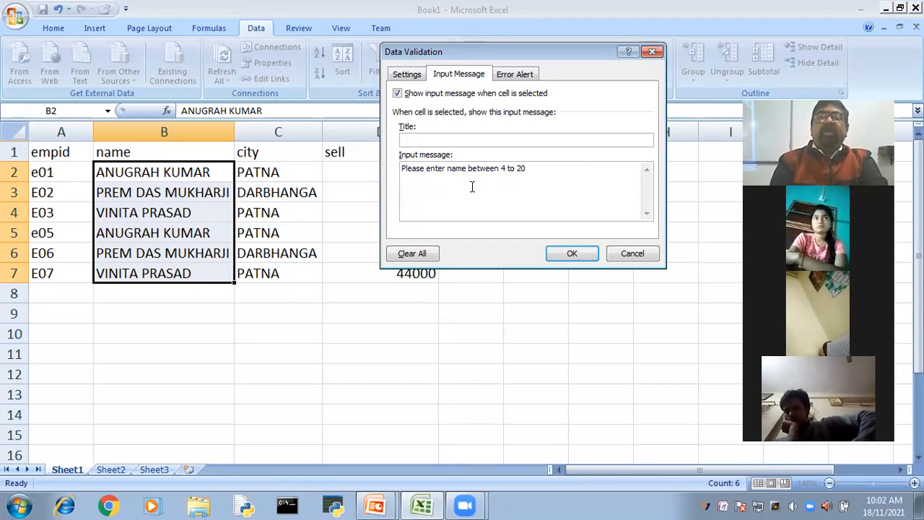
pyautogui.write(' charact')
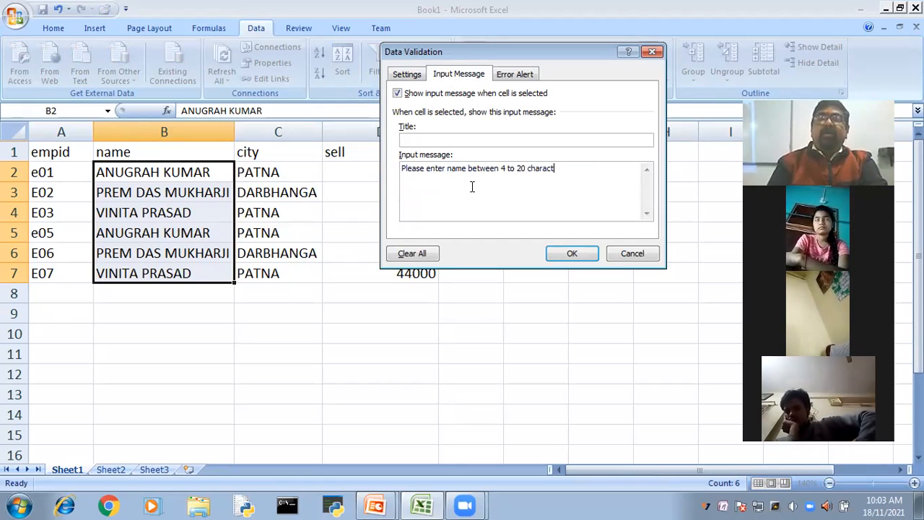
pyautogui.write('er')
# - Correct the input message to read "Please enter name between 5 to 20 characters"
pyautogui.hotkey('ctrl', 'Left')
pyautogui.hotkey('ctrl', 'Left')
pyautogui.hotkey('ctrl', 'Left')
pyautogui.press('BackSpace')
pyautogui.press('BackSpace')
pyautogui.write('5')
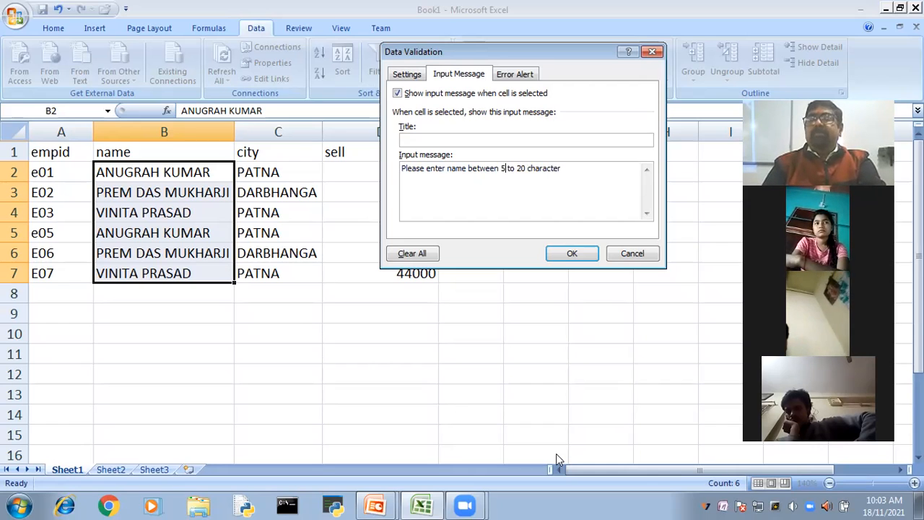
pyautogui.click(565, 171)
pyautogui.write('s')
# - Set the error alert's message to "Please check your name's lenghth." and apply the validation to the name cells
pyautogui.click(517, 76)
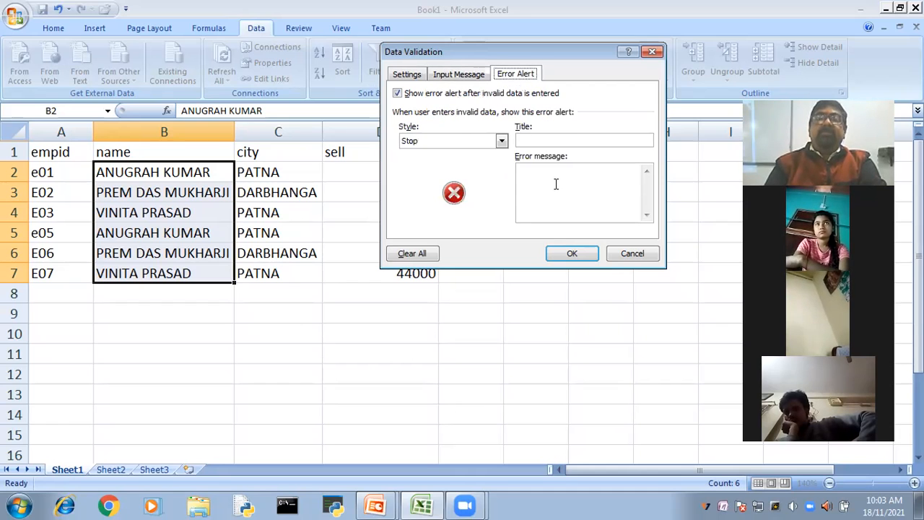
pyautogui.click(556, 184)
pyautogui.write('Please check your name')
pyautogui.press('BackSpace')
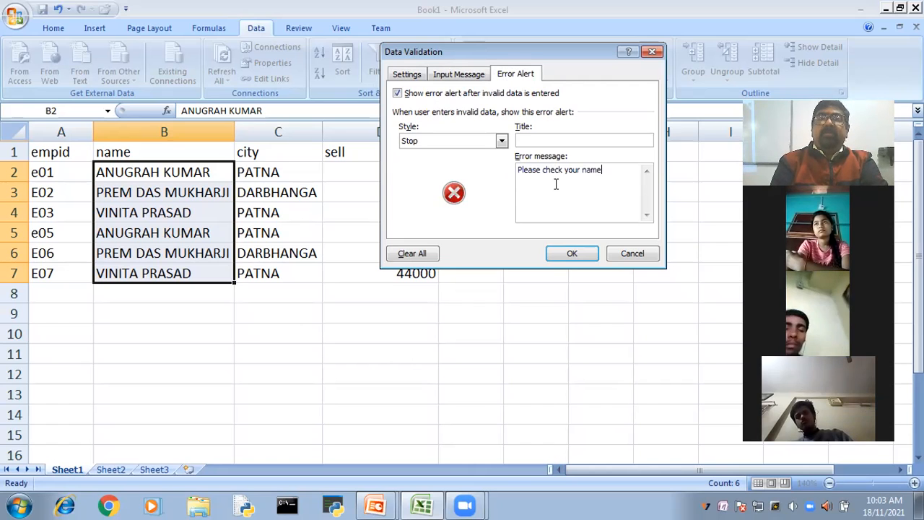
pyautogui.write("'s lenghth.")
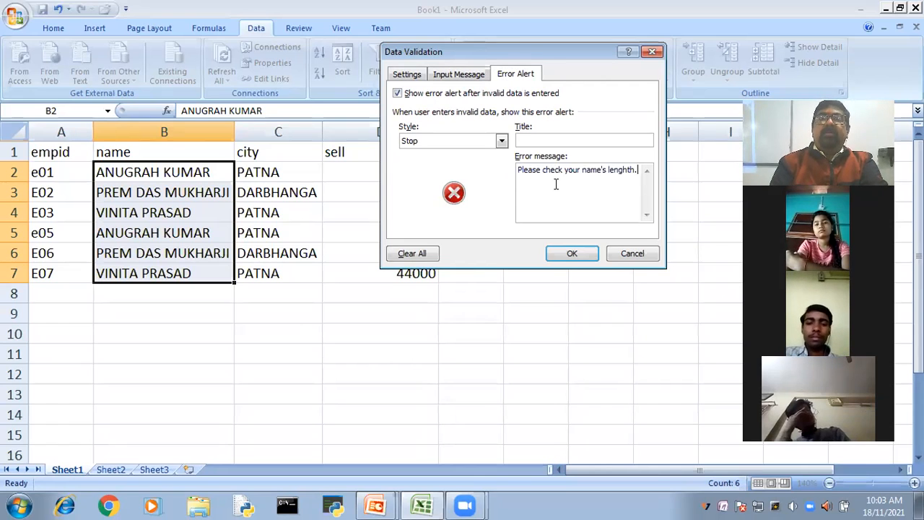
pyautogui.click(574, 258)
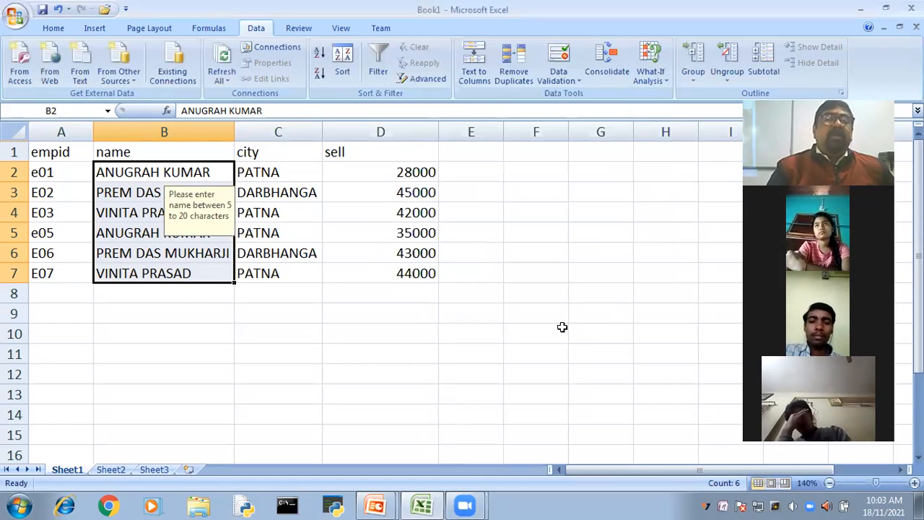
# - Auto-fit the name column's width and select B2 to bring up its input message
pyautogui.click(599, 293)
pyautogui.doubleClick(233, 131)
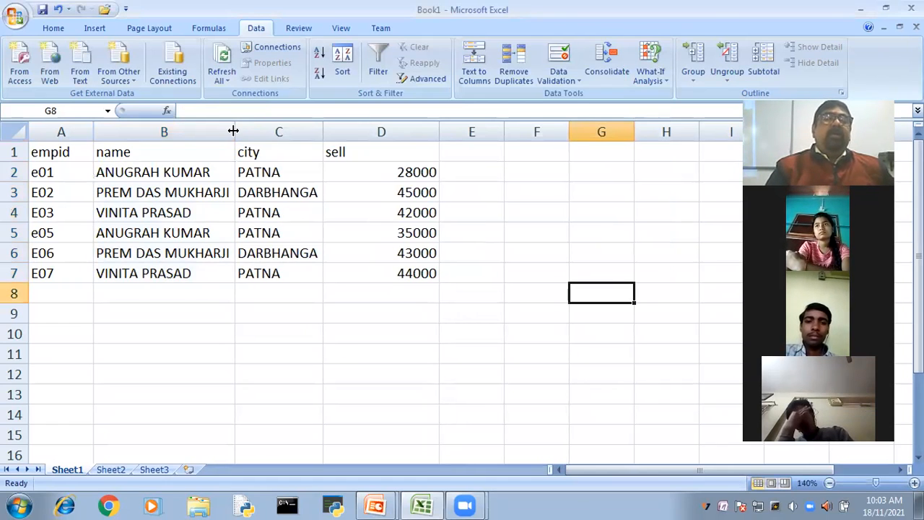
pyautogui.click(123, 172)
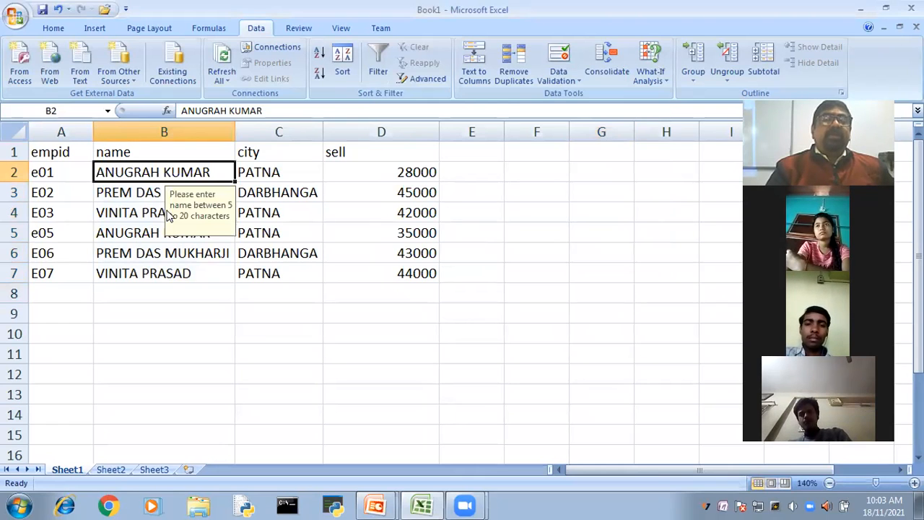
# - Try a four-letter name in B8, just below the validated cells, and clear the entry
pyautogui.click(150, 293)
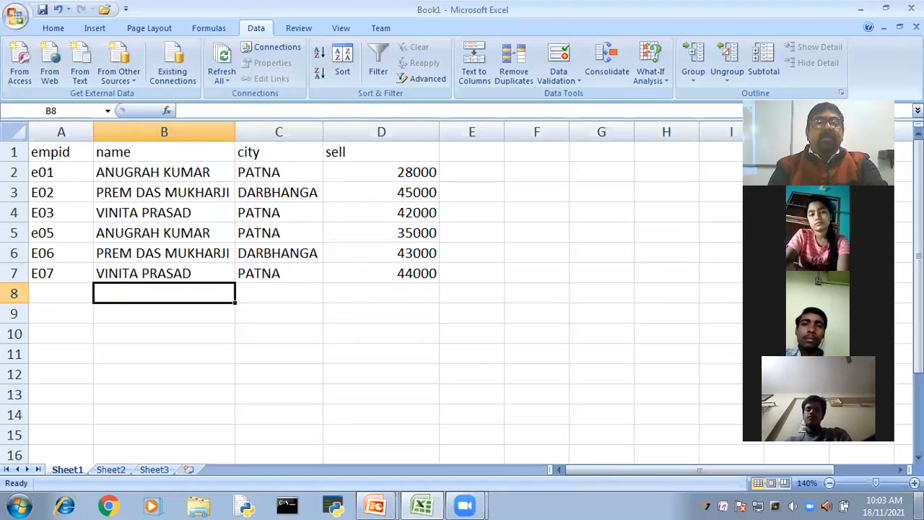
pyautogui.write('raja')
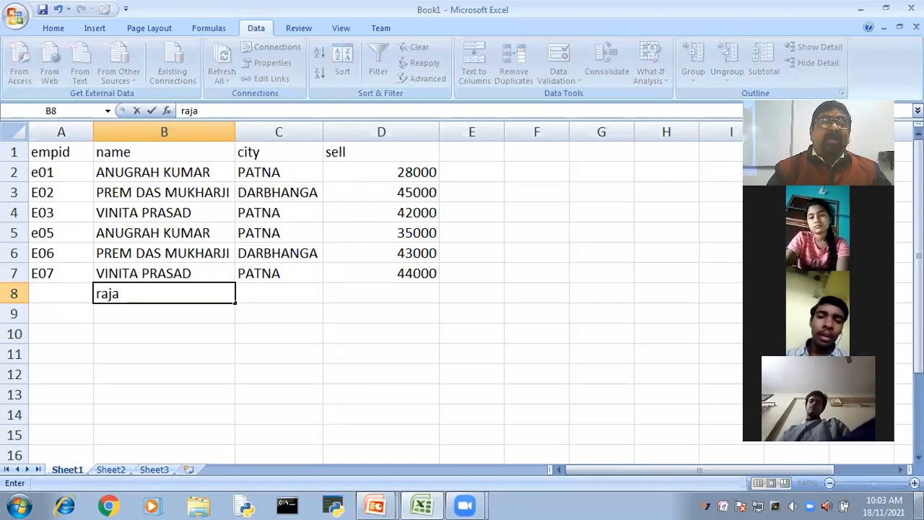
pyautogui.press('Return')
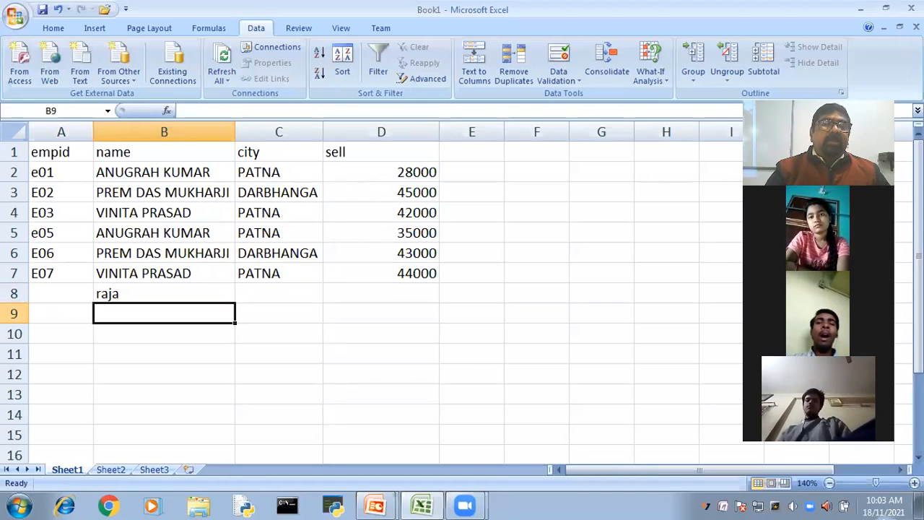
pyautogui.click(173, 272)
pyautogui.click(136, 293)
pyautogui.press('BackSpace')
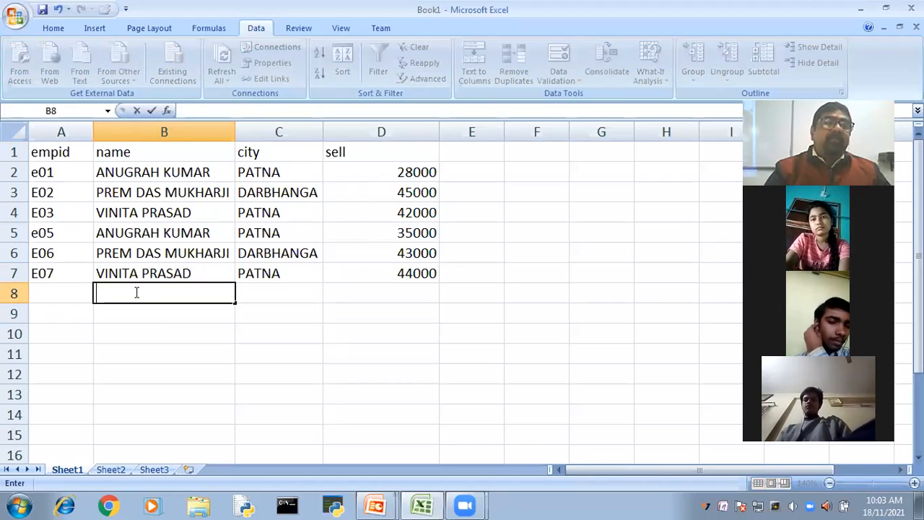
# - Try to replace the name in B7 with a four-letter name to test the length rule, and choose to retry
pyautogui.click(196, 272)
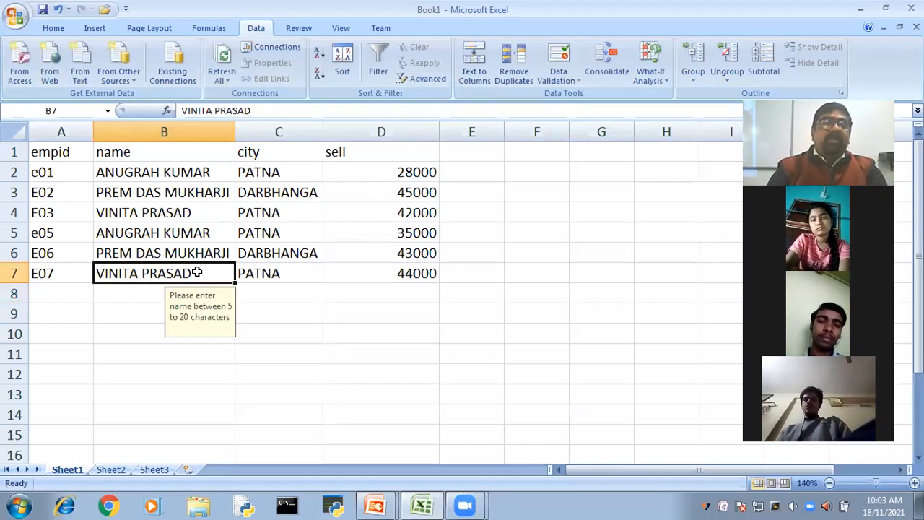
pyautogui.press('BackSpace')
pyautogui.write('raja')
pyautogui.press('Return')
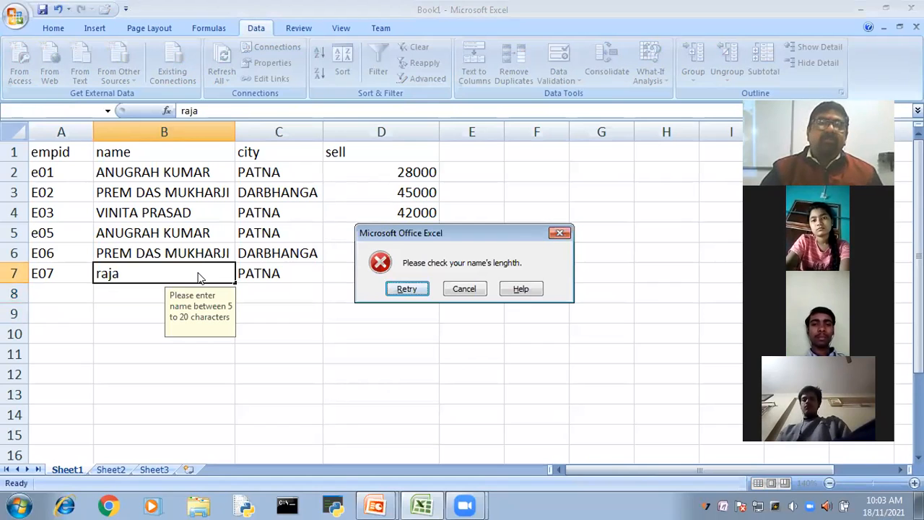
pyautogui.press('Return')
# - Extend the entry in B7 with the letter n to make a five-letter name
pyautogui.click(156, 273)
pyautogui.write('n')
pyautogui.press('Return')
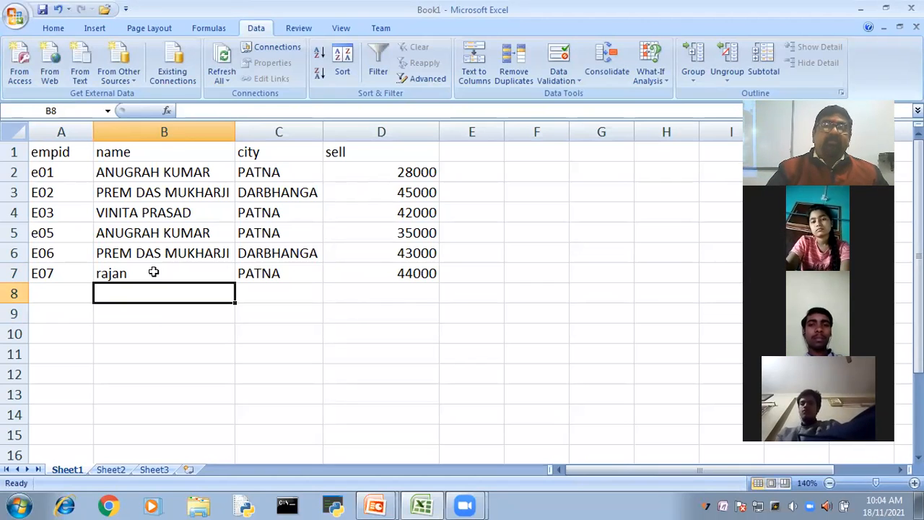
# - Review the value types that data validation can allow for the empty cell B8, and cancel without changes
pyautogui.click(559, 63)
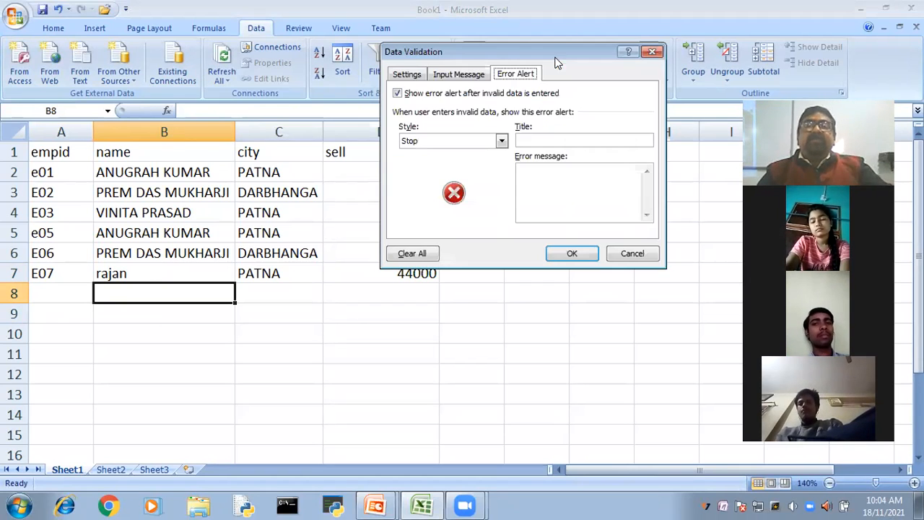
pyautogui.click(395, 76)
pyautogui.click(498, 121)
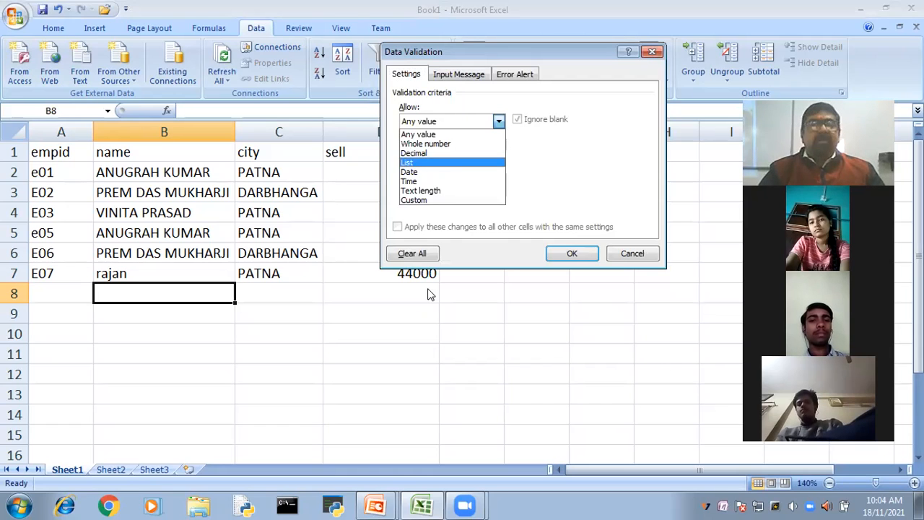
pyautogui.click(629, 254)
pyautogui.click(645, 255)
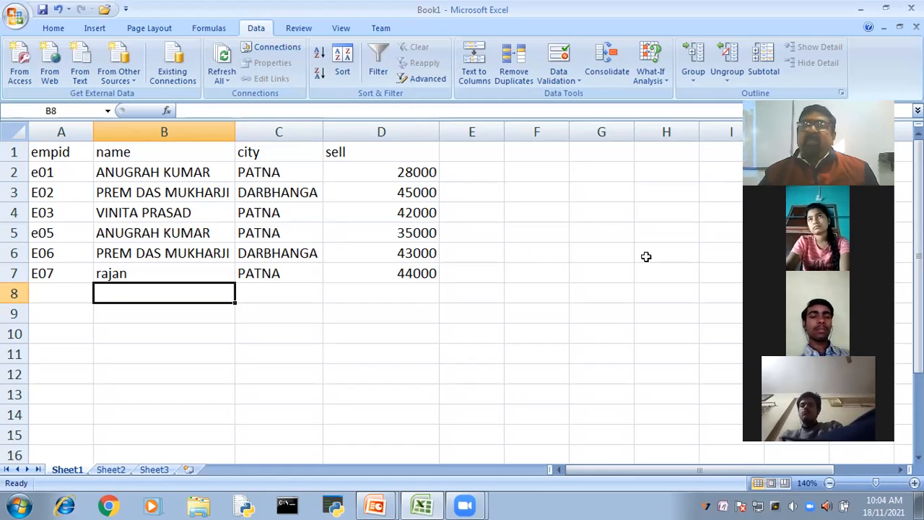
# - Move the city values from C2:C7 to K1:K6 and auto-fit column K
pyautogui.moveTo(271, 172); pyautogui.dragTo(279, 276)
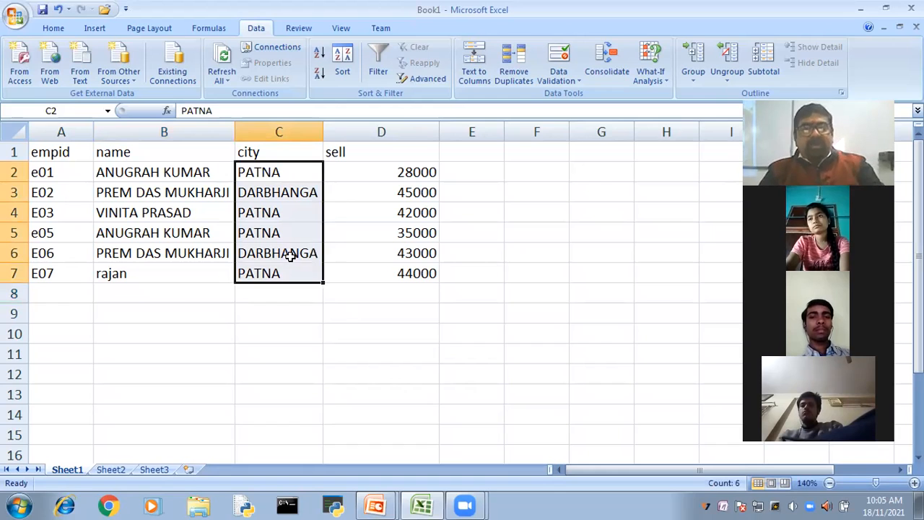
pyautogui.hotkey('ctrl', 'c')
pyautogui.moveTo(611, 472); pyautogui.dragTo(732, 463)
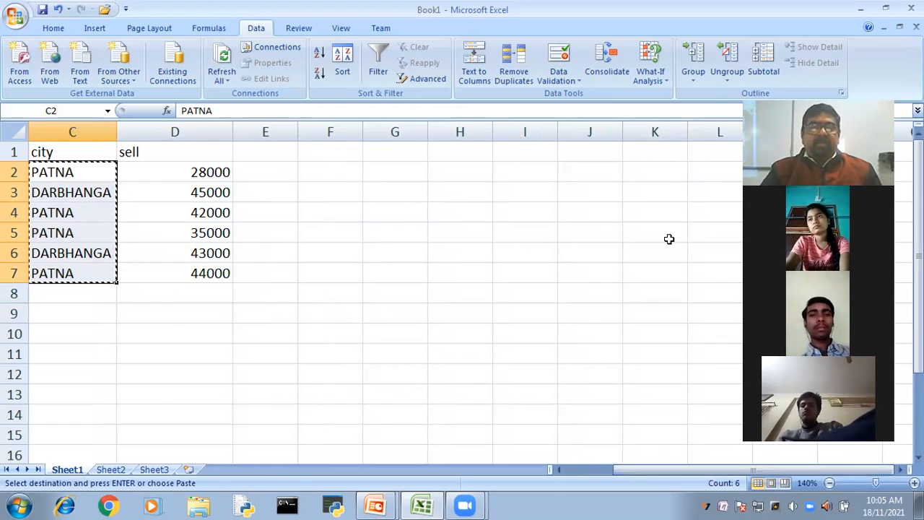
pyautogui.click(655, 152)
pyautogui.hotkey('ctrl', 'v')
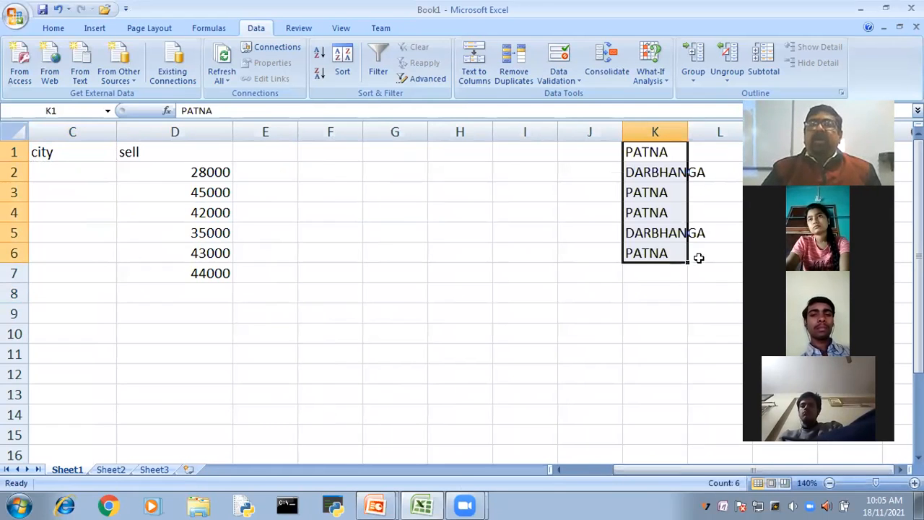
pyautogui.doubleClick(687, 131)
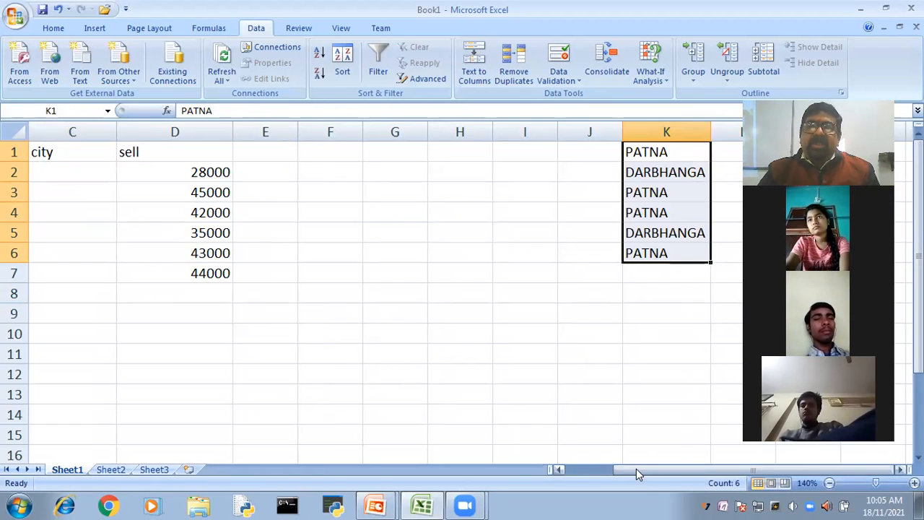
pyautogui.moveTo(580, 470); pyautogui.dragTo(648, 470)
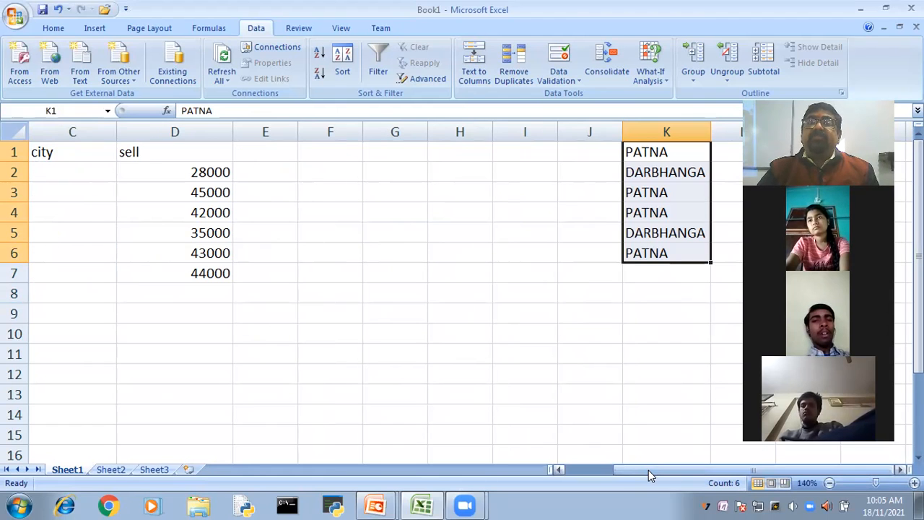
# - Clear the repeated city values from K3 to K6, keeping only PATNA and DARBHANGA in K1:K2
pyautogui.click(648, 212)
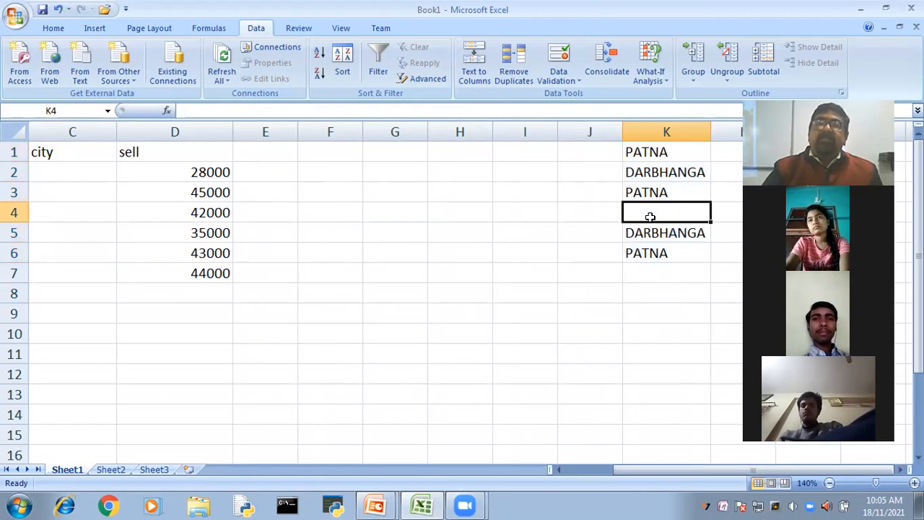
pyautogui.click(652, 256)
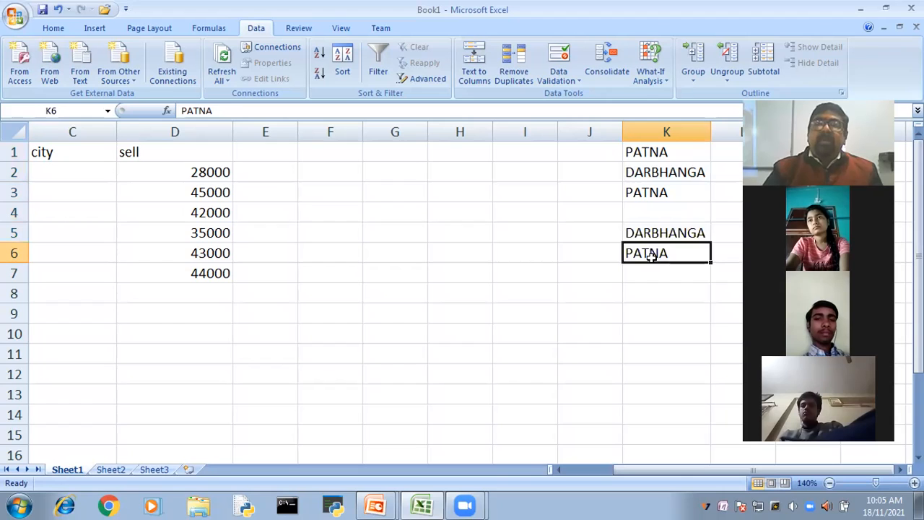
pyautogui.press('Delete')
pyautogui.click(651, 234)
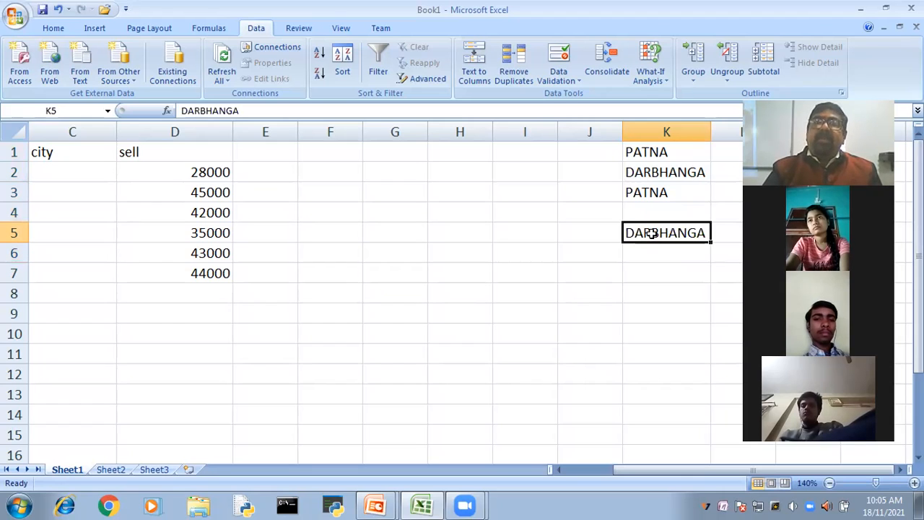
pyautogui.press('Delete')
pyautogui.click(657, 307)
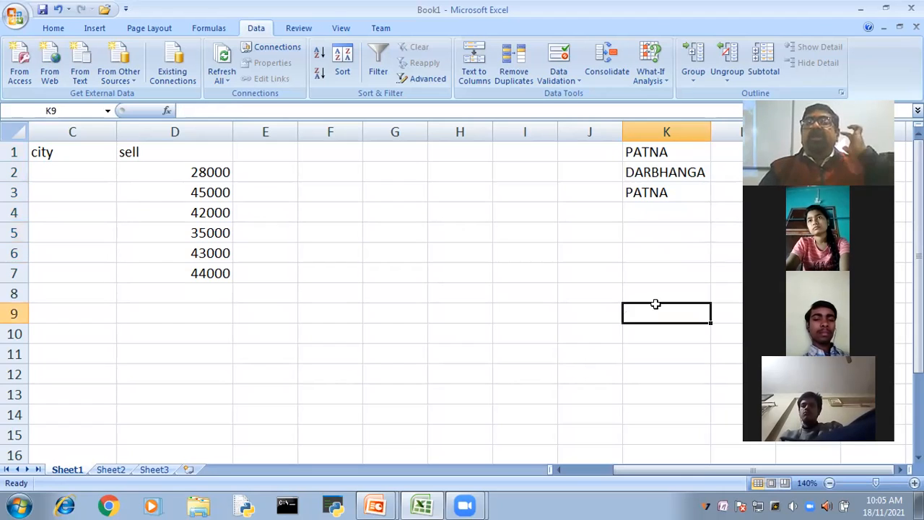
pyautogui.click(646, 191)
pyautogui.press('Delete')
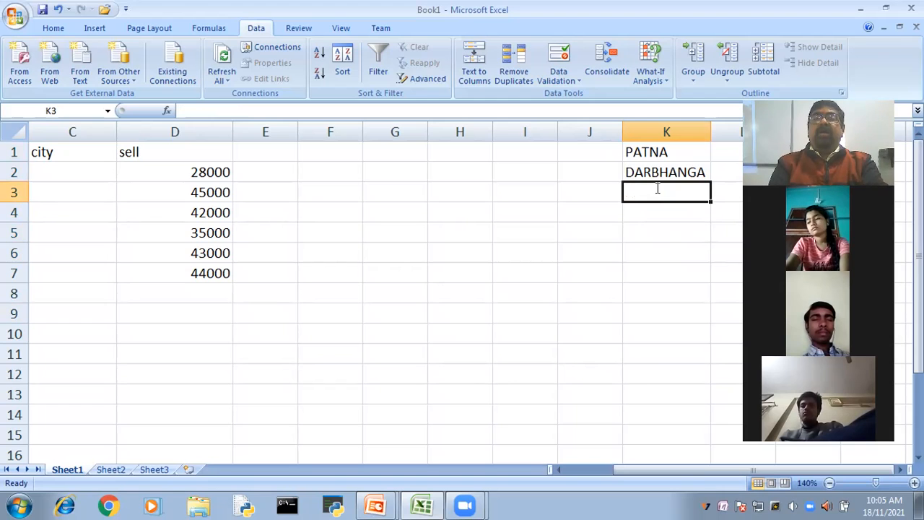
# - Add the cities AARA, SIWAN and HAJIPUR in cells K3 to K5
pyautogui.write('AARA')
pyautogui.press('Return')
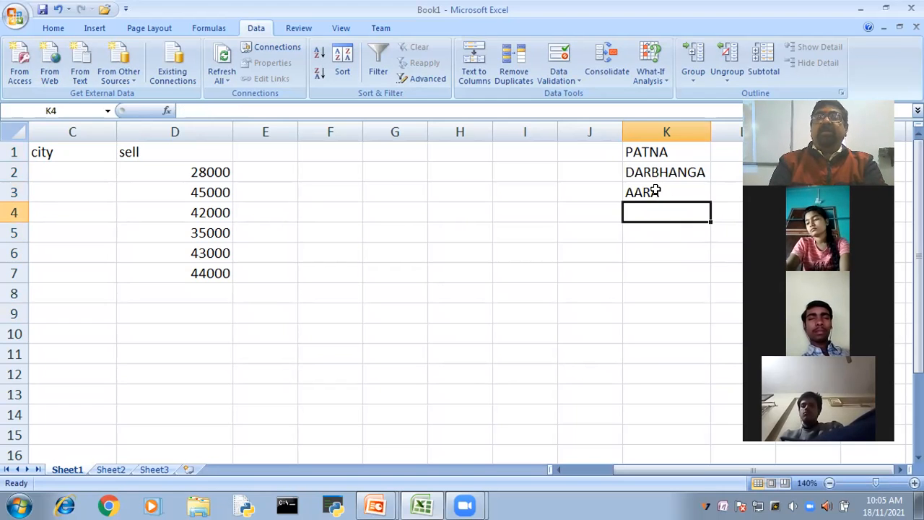
pyautogui.write('SIWAN')
pyautogui.press('Return')
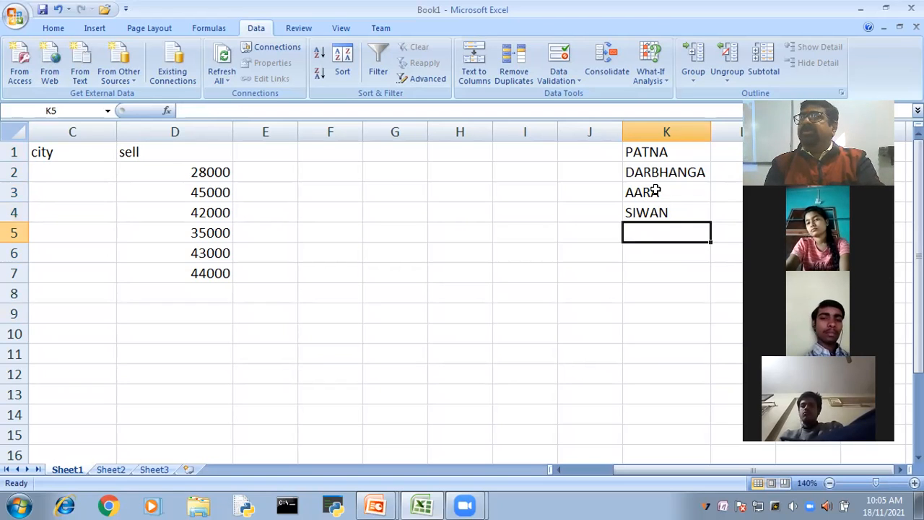
pyautogui.write('HAJIPU')
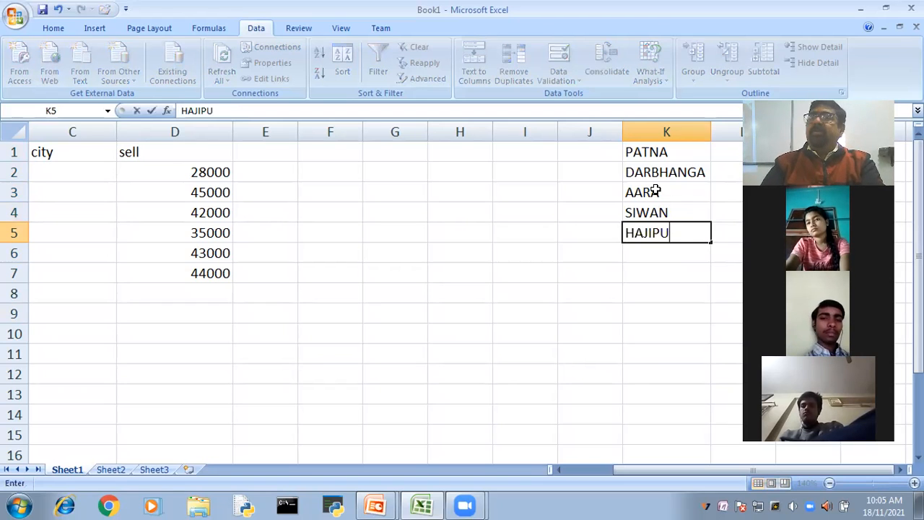
pyautogui.write('R')
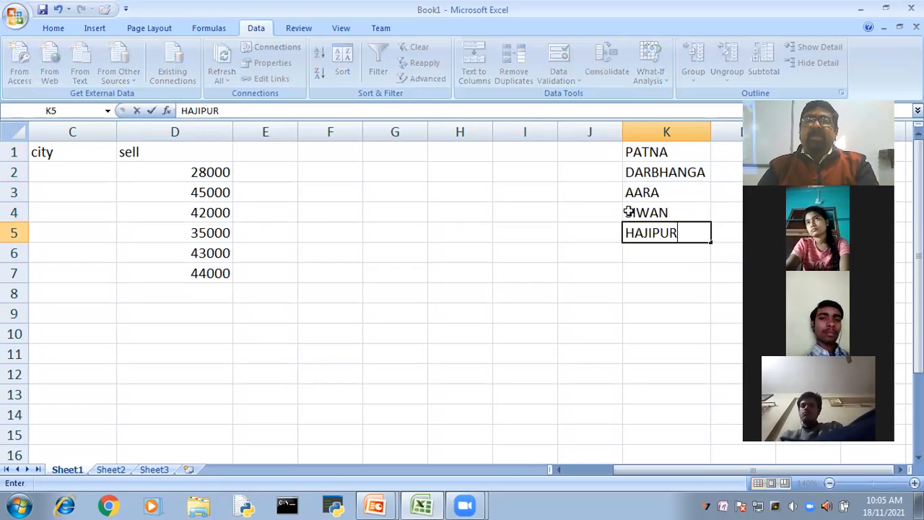
pyautogui.click(648, 293)
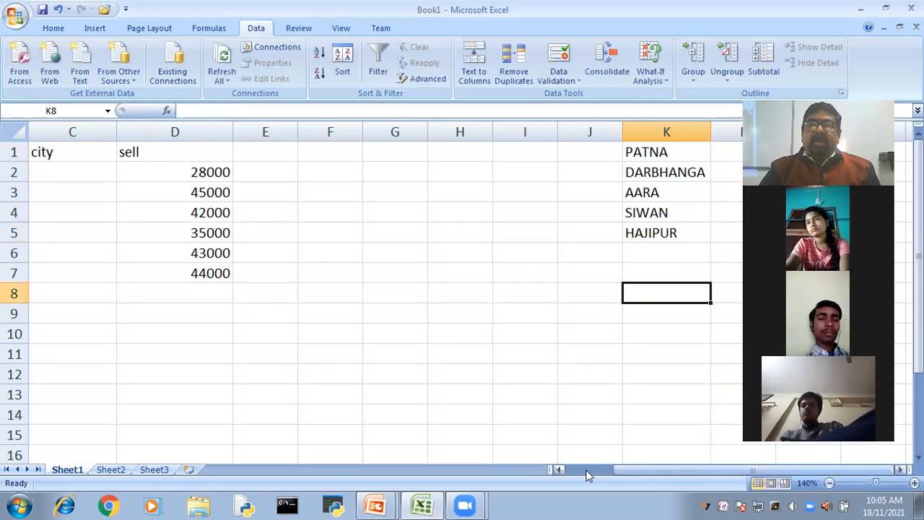
# - Set data validation for the city cells C2:C7 to allow a List with K1:K5 as its source
pyautogui.doubleClick(559, 471)
pyautogui.click(271, 172)
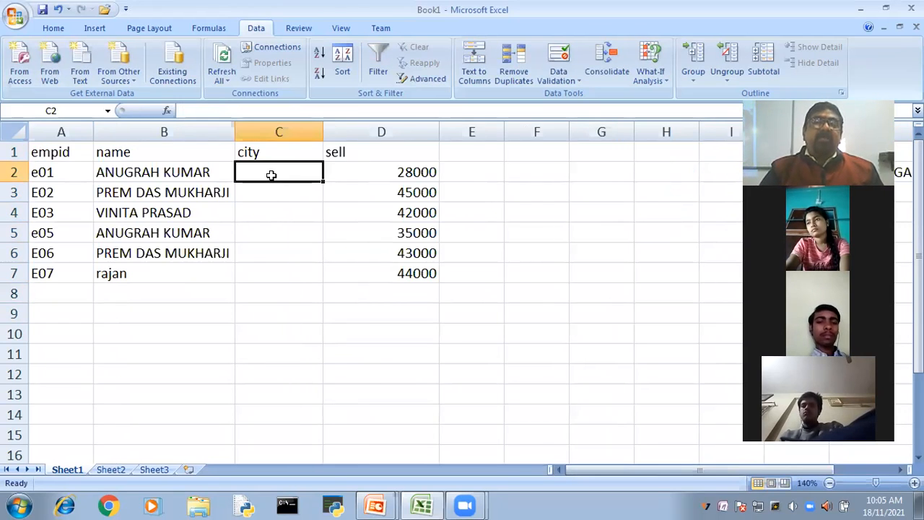
pyautogui.keyDown('shift'); pyautogui.click(277, 266); pyautogui.keyUp('shift')
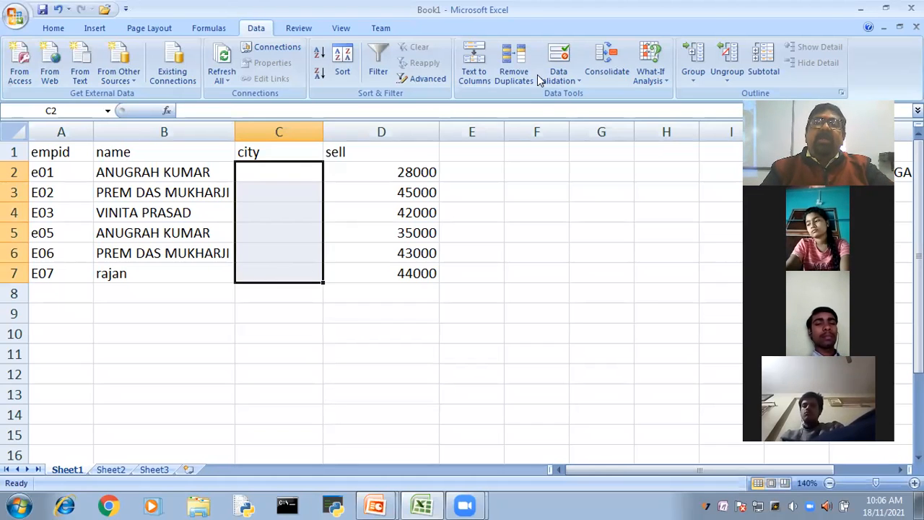
pyautogui.click(557, 58)
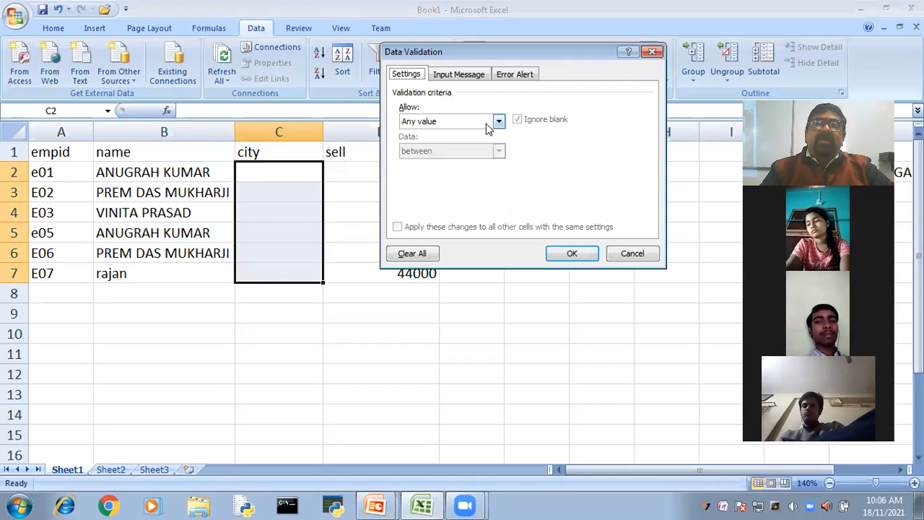
pyautogui.click(486, 123)
pyautogui.click(429, 161)
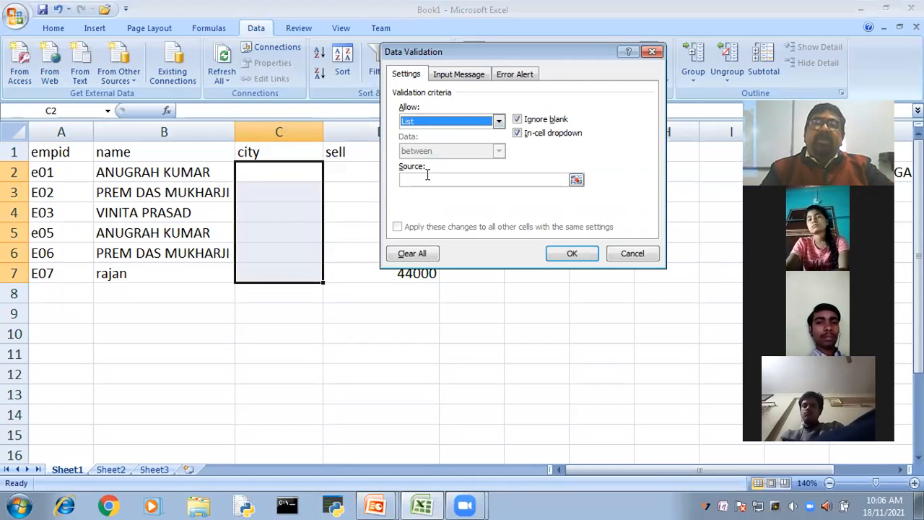
pyautogui.click(427, 175)
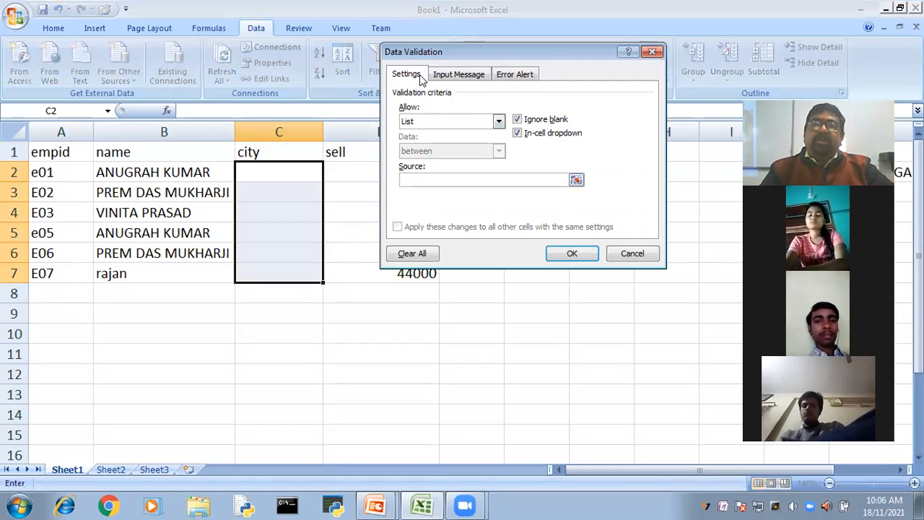
pyautogui.moveTo(555, 57); pyautogui.dragTo(420, 79)
pyautogui.moveTo(609, 469); pyautogui.dragTo(675, 469)
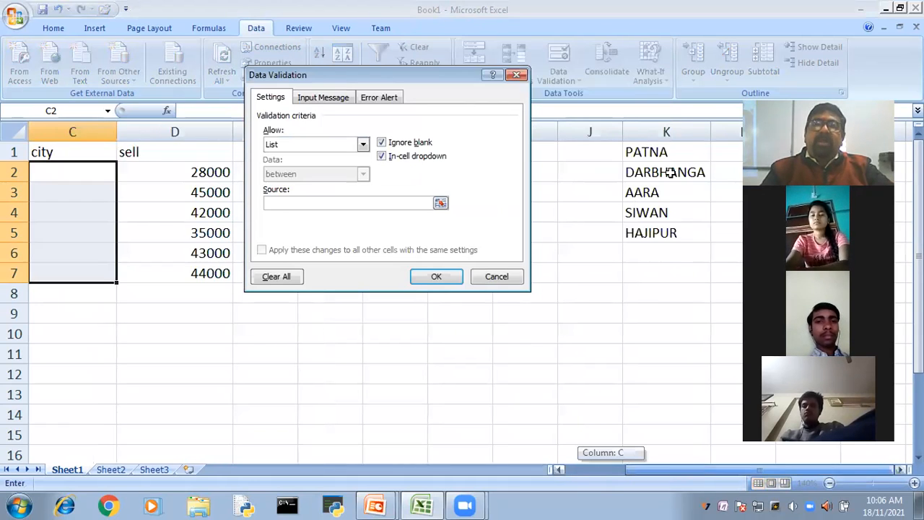
pyautogui.moveTo(649, 155); pyautogui.dragTo(651, 232)
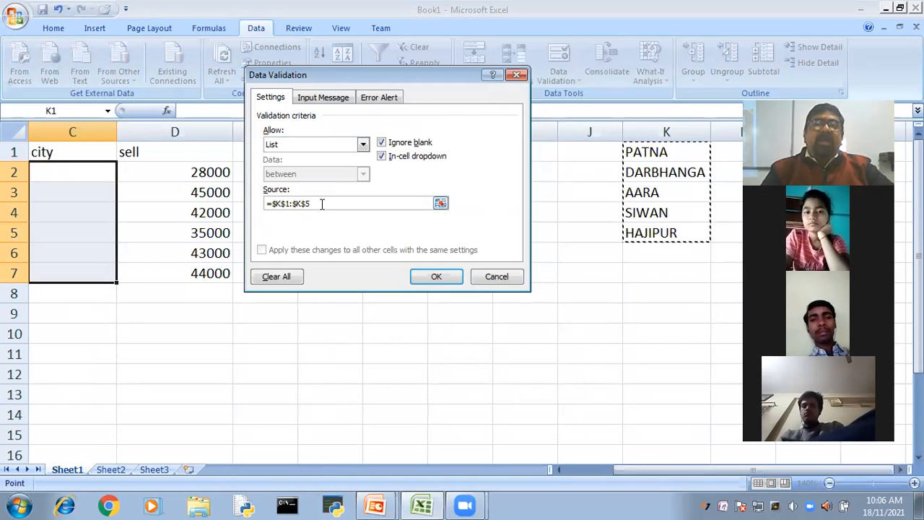
# - Give the city validation the input message LIST, leave the Stop error alert without custom text, and apply the rule
pyautogui.click(324, 101)
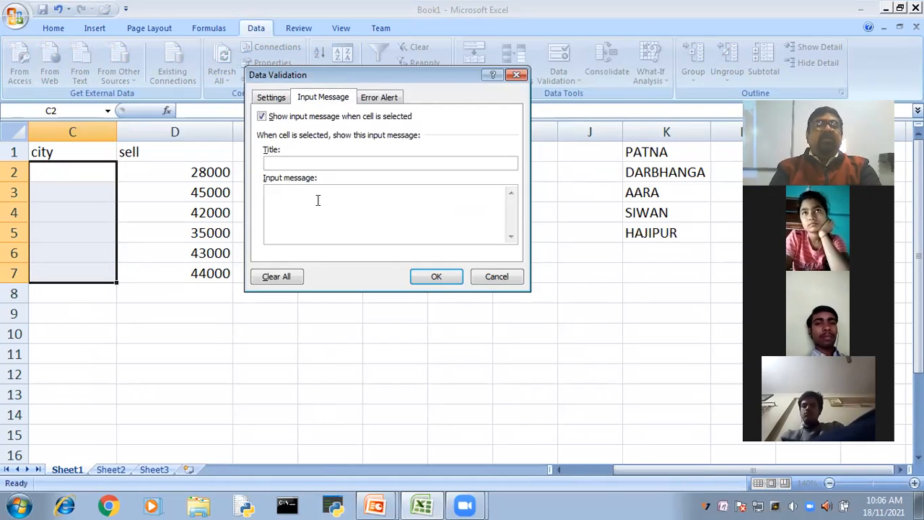
pyautogui.click(317, 200)
pyautogui.write('LiST')
pyautogui.click(375, 99)
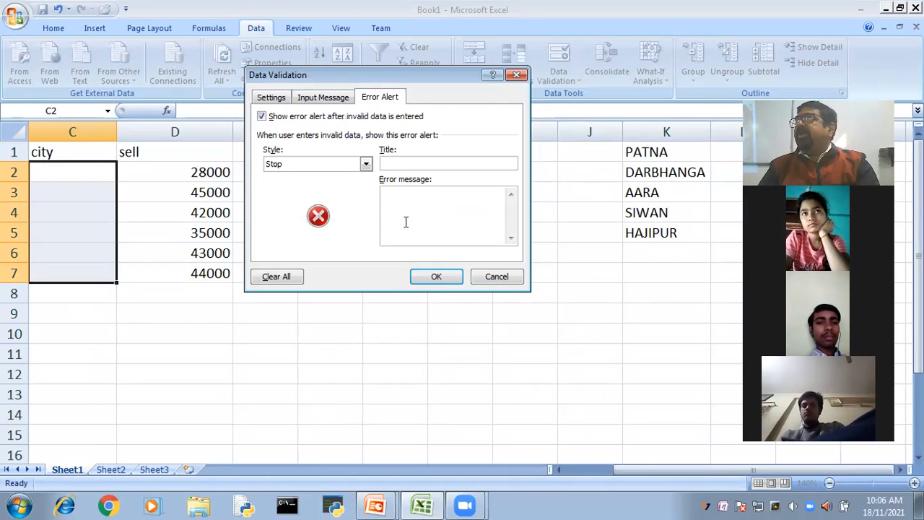
pyautogui.click(406, 221)
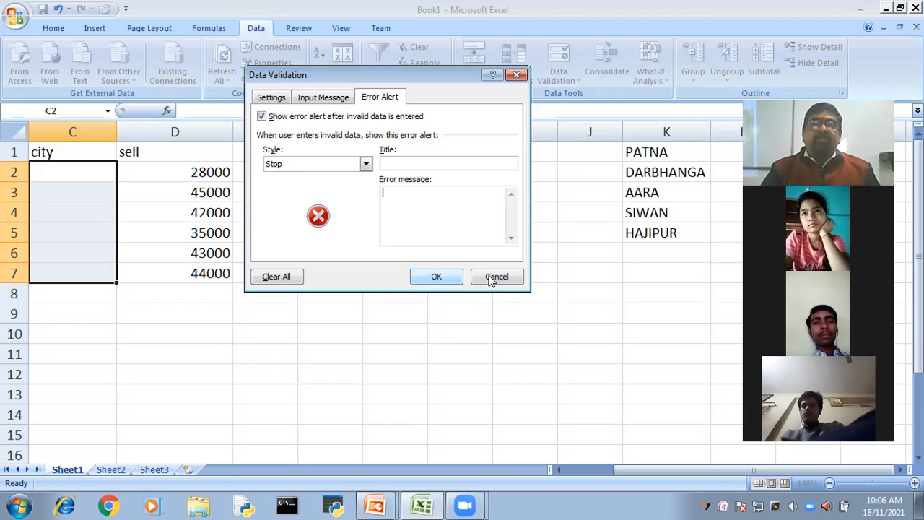
pyautogui.click(442, 277)
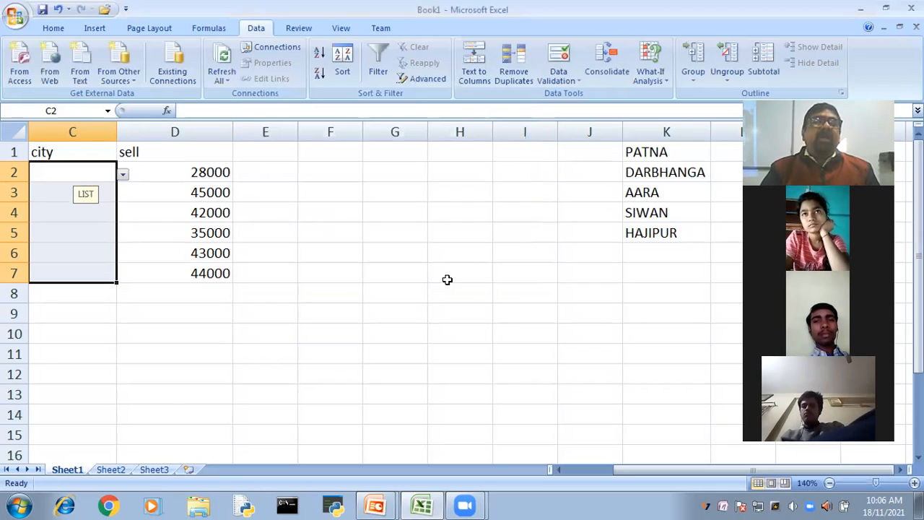
pyautogui.click(447, 276)
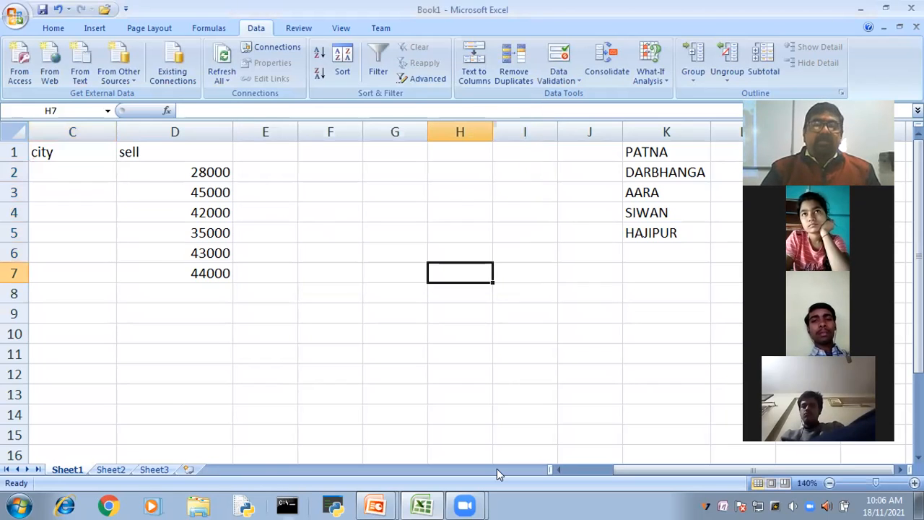
# - Choose AARA for C2, PATNA for C3 and SIWAN for C4 from the in-cell city lists
pyautogui.click(558, 468)
pyautogui.click(558, 469)
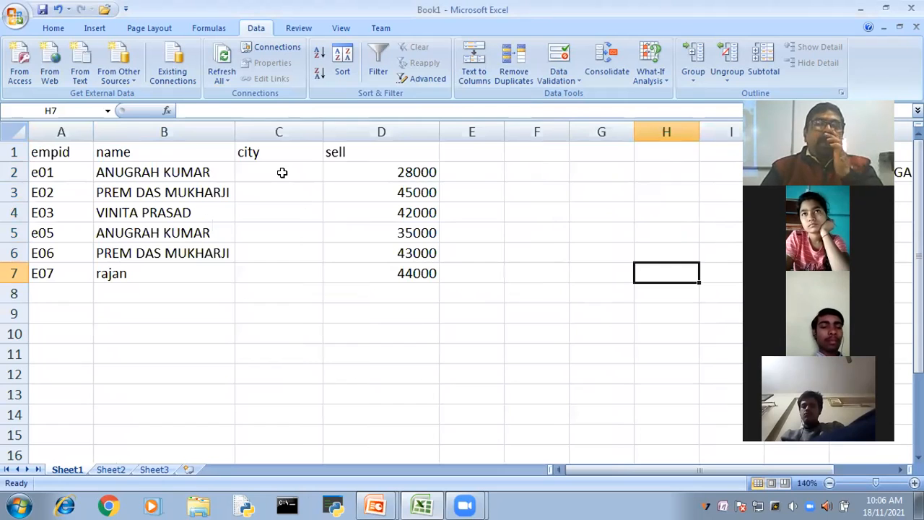
pyautogui.click(282, 173)
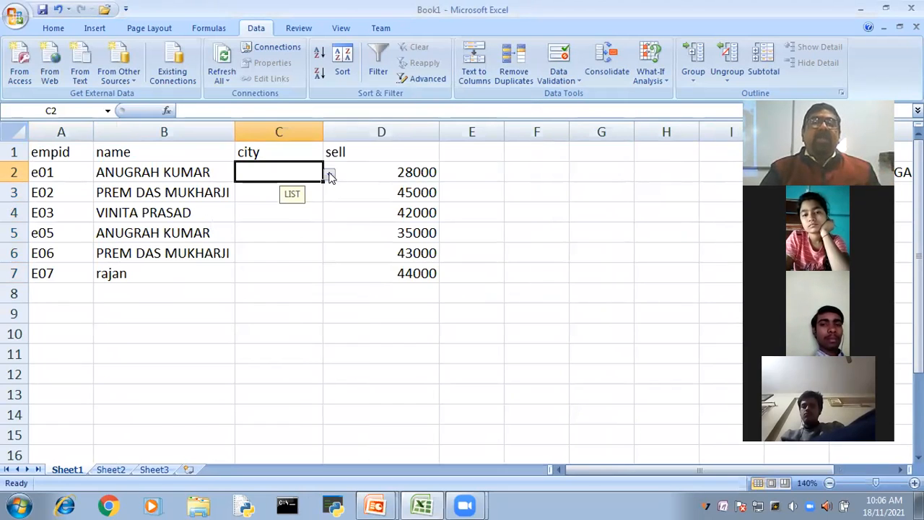
pyautogui.click(329, 175)
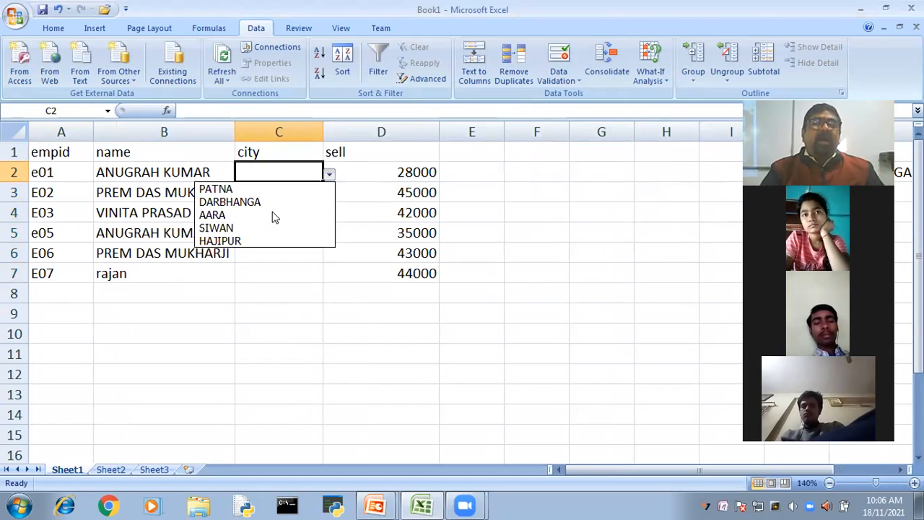
pyautogui.click(274, 214)
pyautogui.click(310, 192)
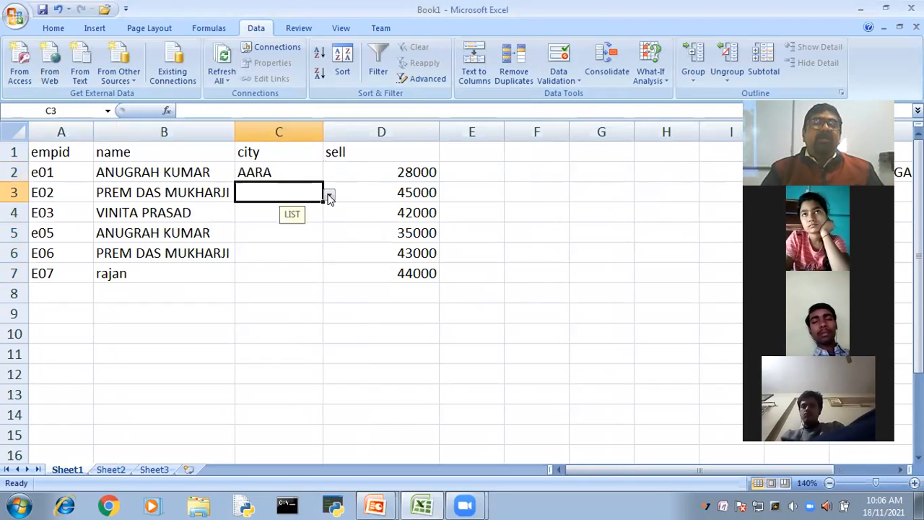
pyautogui.click(329, 195)
pyautogui.click(289, 210)
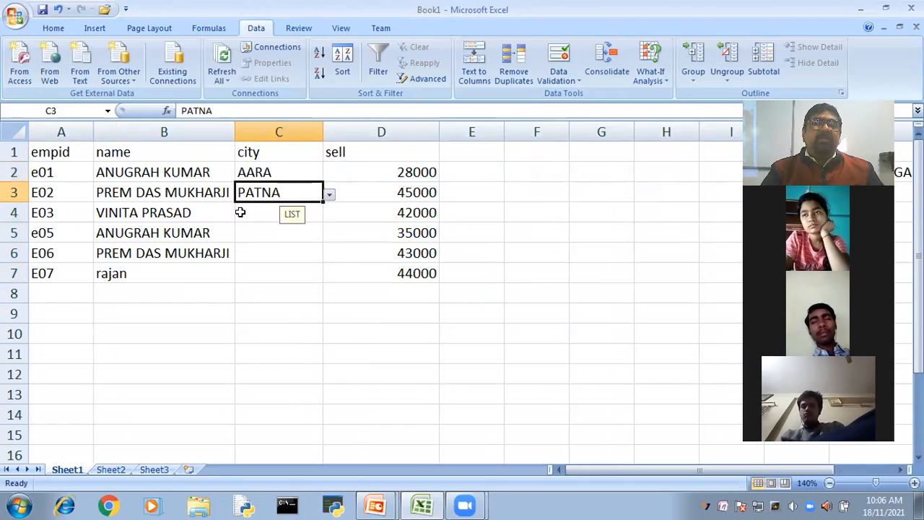
pyautogui.click(273, 216)
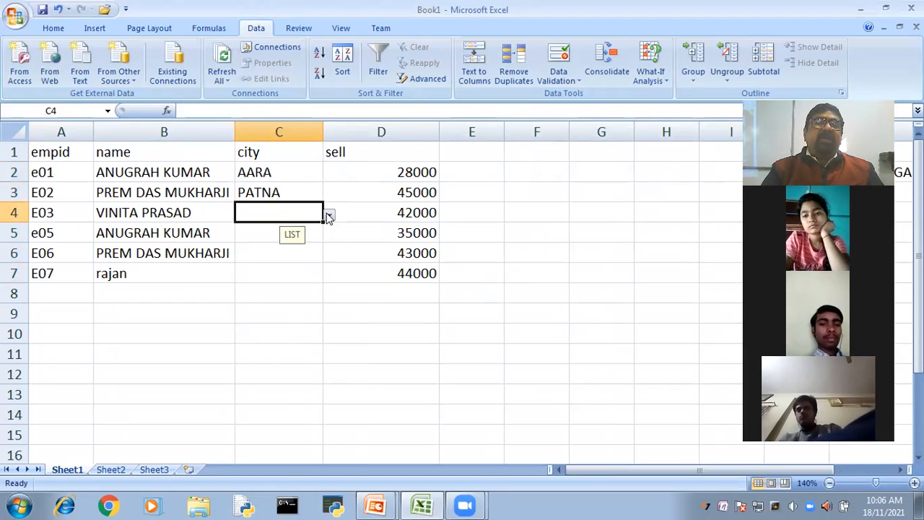
pyautogui.click(329, 216)
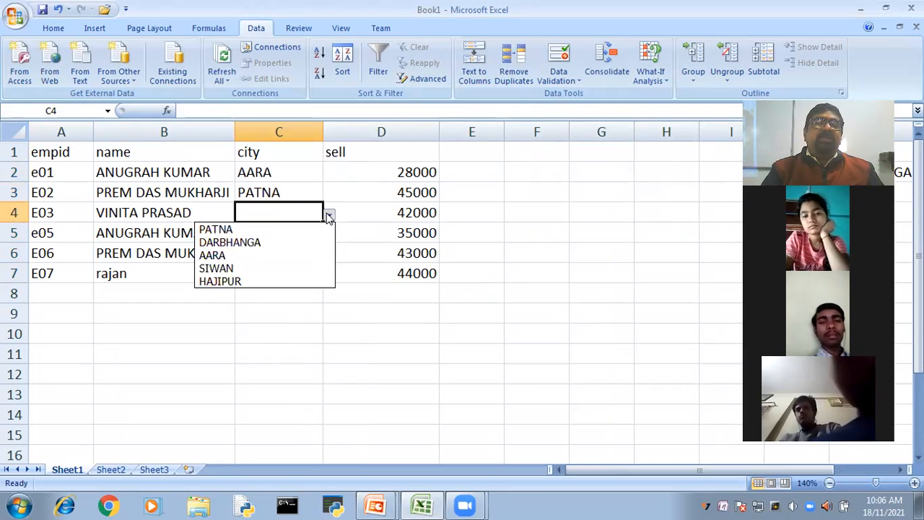
pyautogui.click(247, 267)
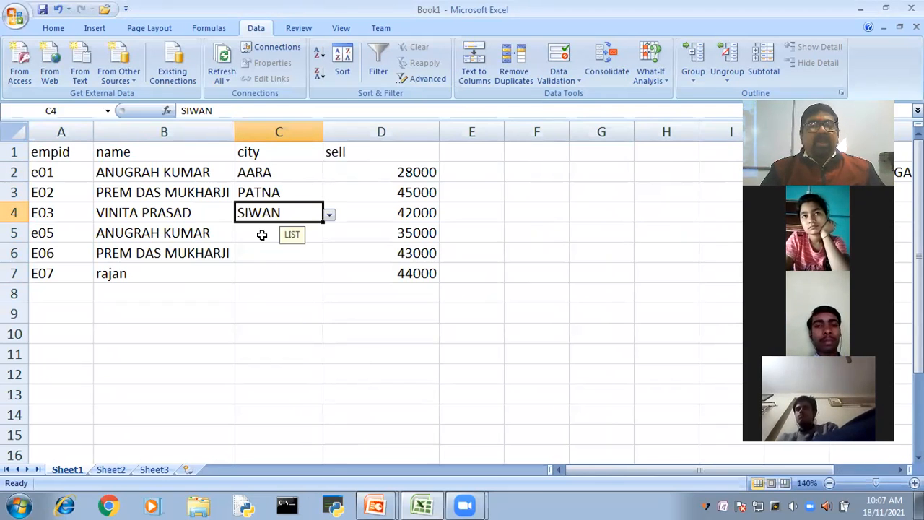
# - Try to enter the unlisted city BHAGALPUR in C5 to test the list validation
pyautogui.click(252, 233)
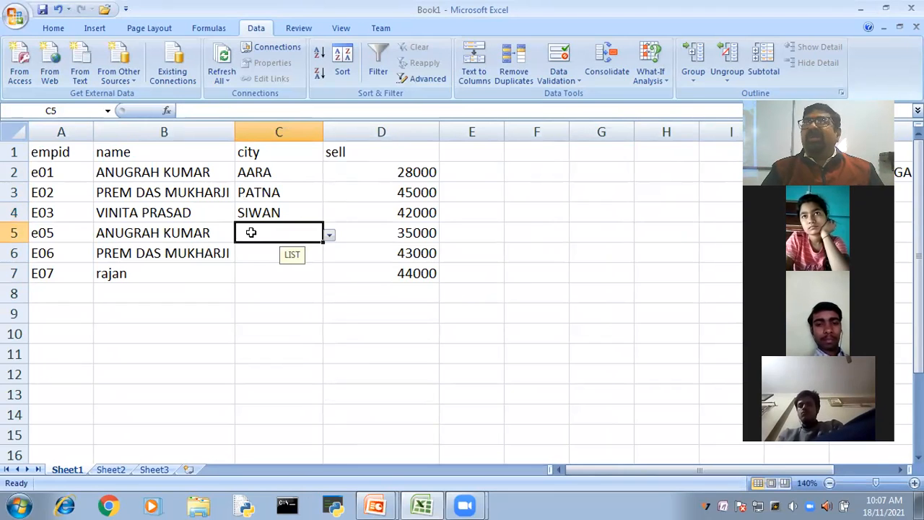
pyautogui.doubleClick(251, 233)
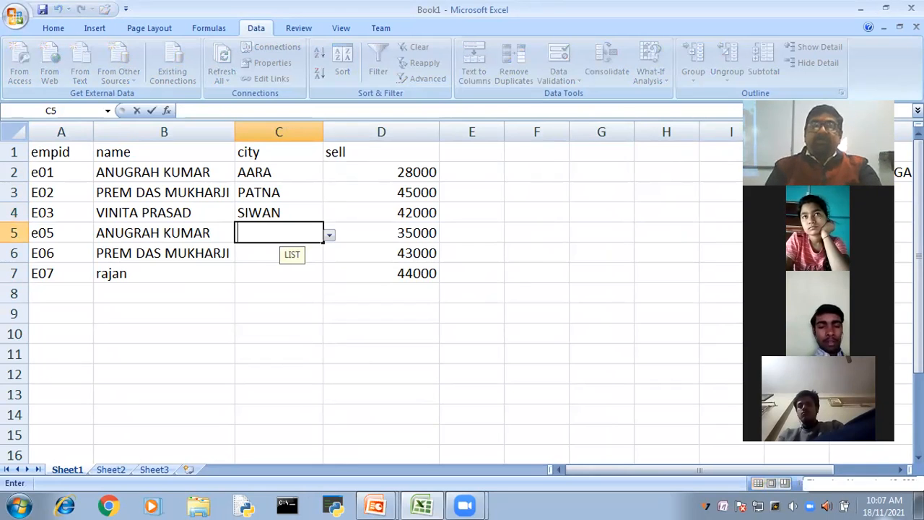
pyautogui.write('BHA')
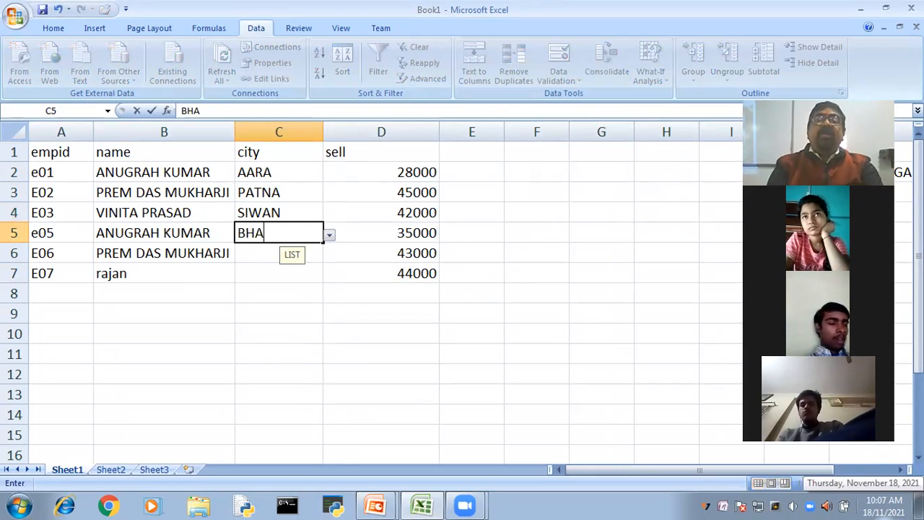
pyautogui.write('GAP')
pyautogui.press('BackSpace')
pyautogui.write('LPUR')
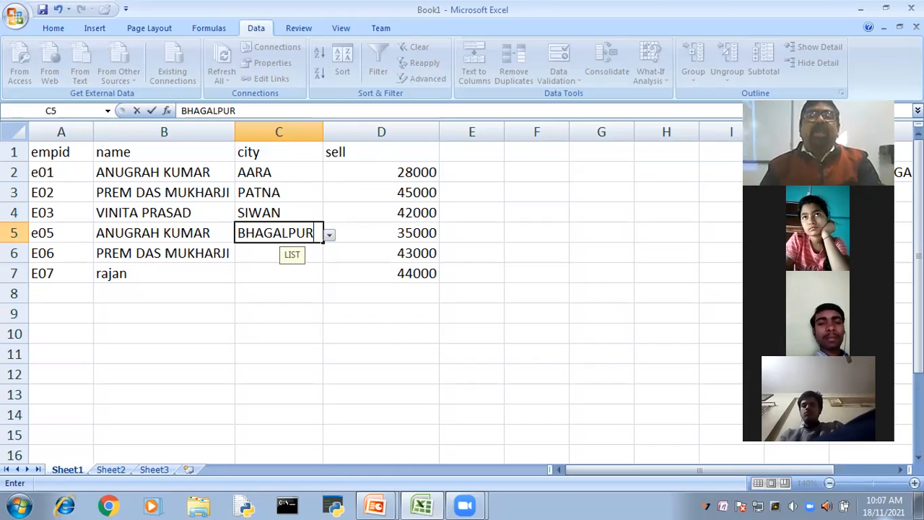
pyautogui.press('Return')
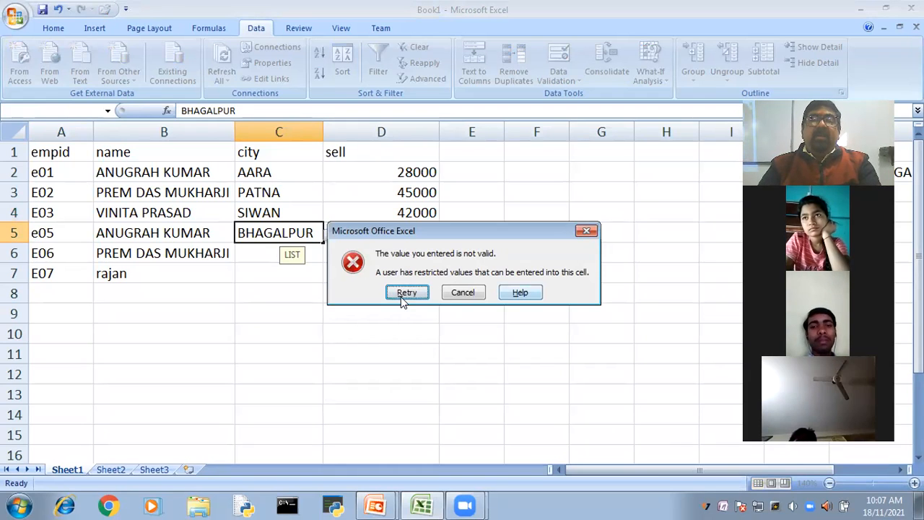
# - Discard the BHAGALPUR entry in C5 and choose HAJIPUR from the in-cell city list instead
pyautogui.click(459, 291)
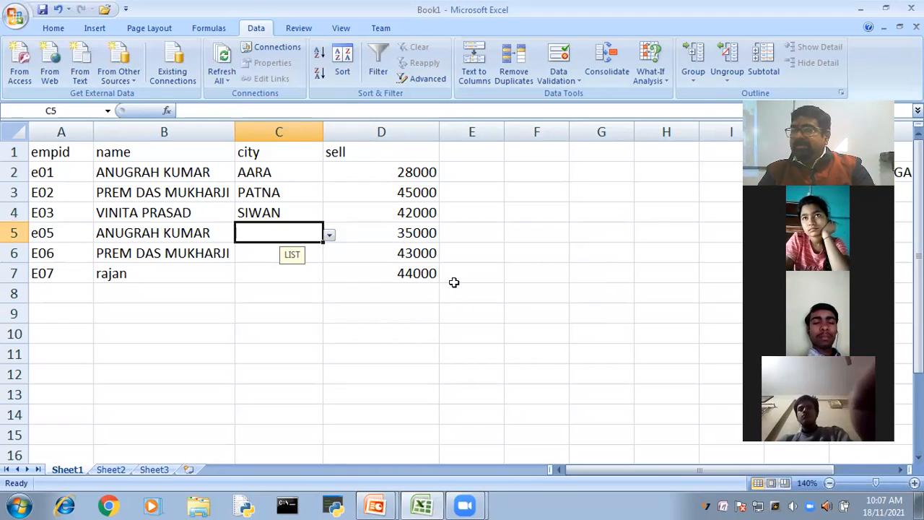
pyautogui.click(329, 236)
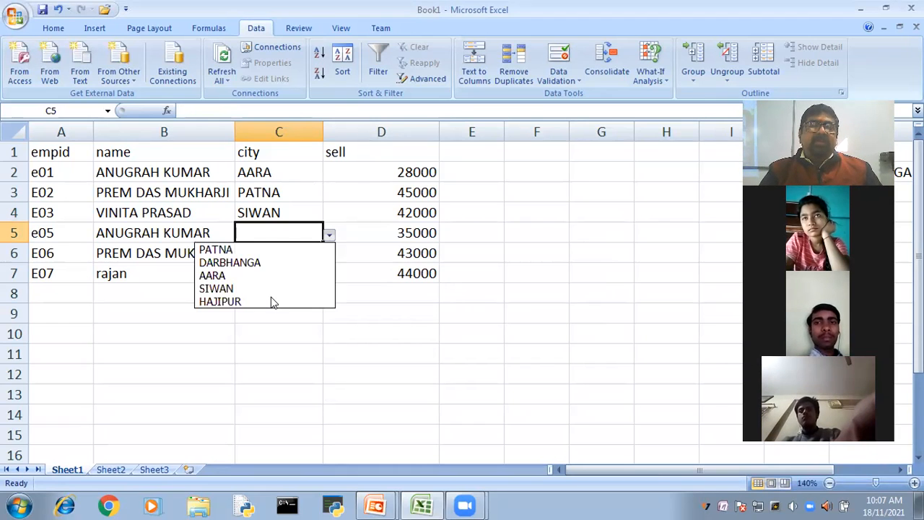
pyautogui.click(271, 298)
# - Choose PATNA for C6 and SIWAN for C7 from the in-cell city lists
pyautogui.click(318, 255)
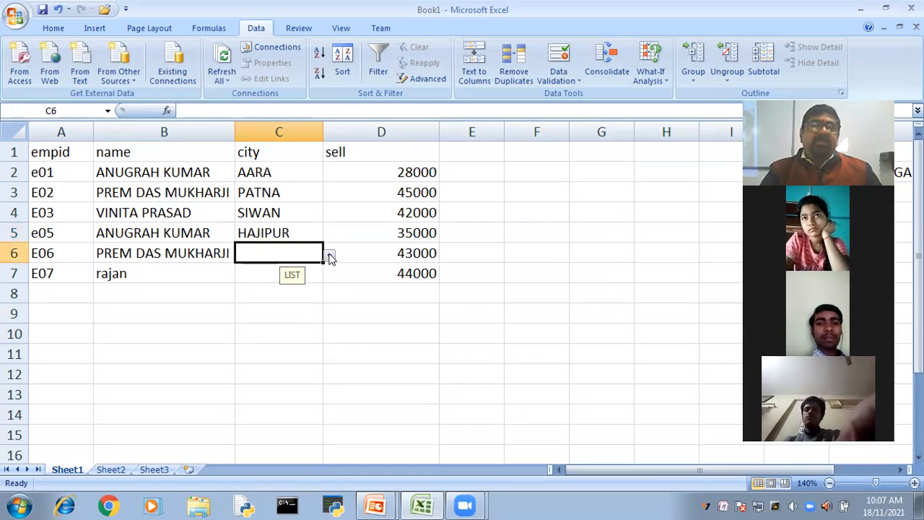
pyautogui.click(328, 256)
pyautogui.click(274, 270)
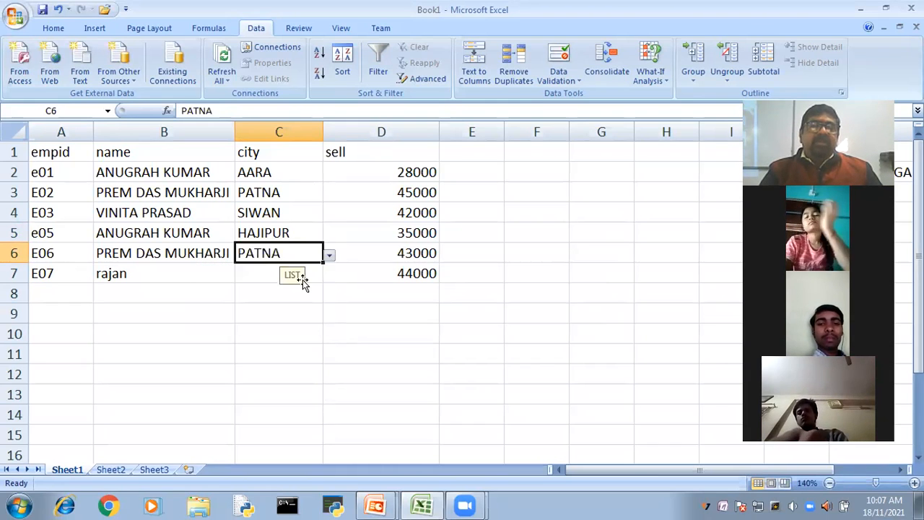
pyautogui.click(302, 278)
pyautogui.hotkey('alt', 'Down')
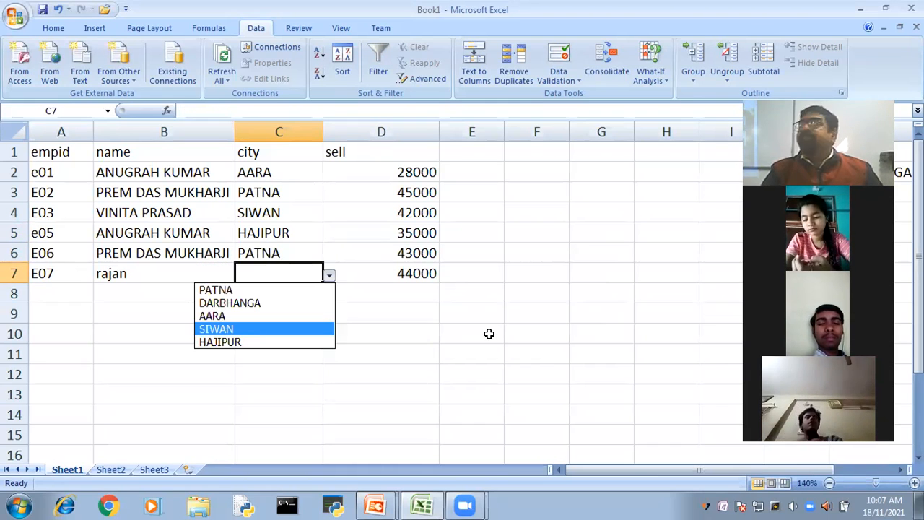
pyautogui.press('Return')
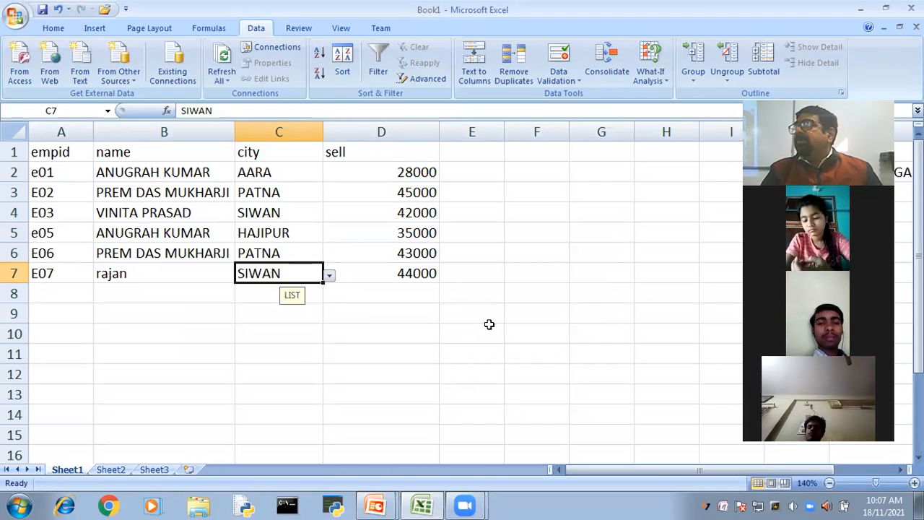